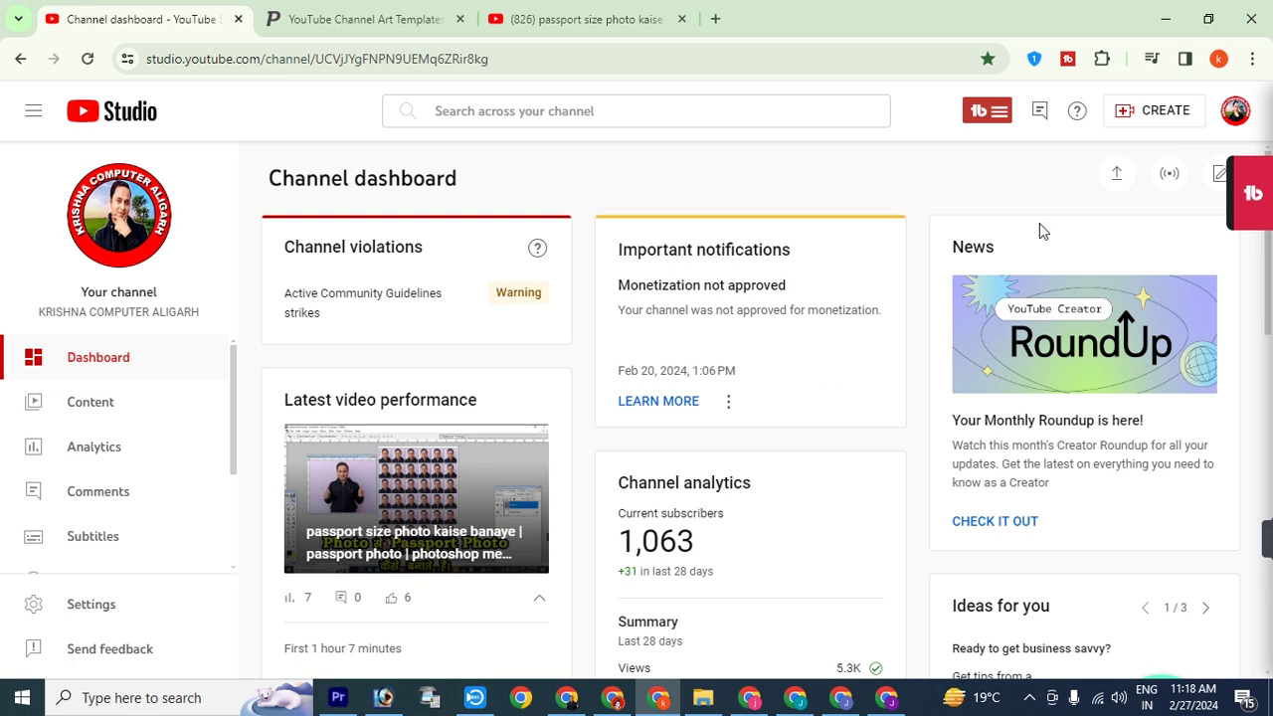
- Start a new video upload and select the multi photo in photoshop video from the 4k Video recording folder on New Volume (D:)
{"action": "left_click", "coordinate": [1161, 120]}
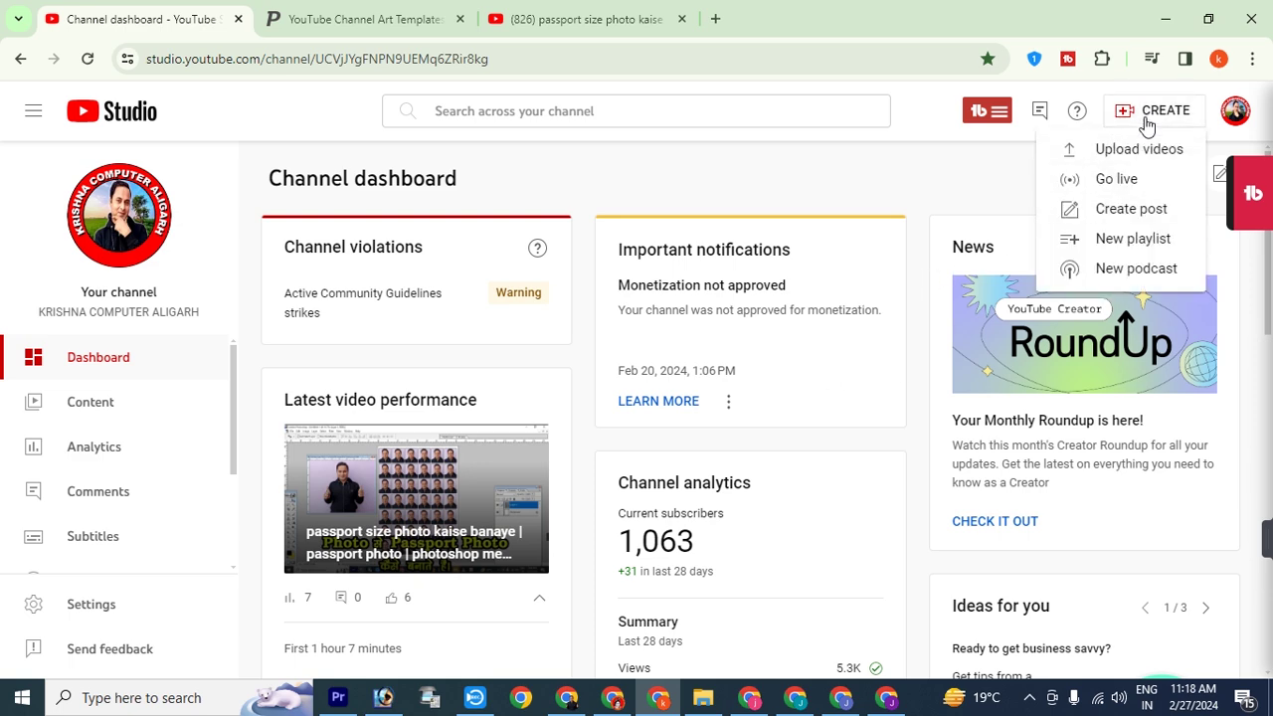
{"action": "left_click", "coordinate": [1129, 149]}
{"action": "left_click", "coordinate": [637, 488]}
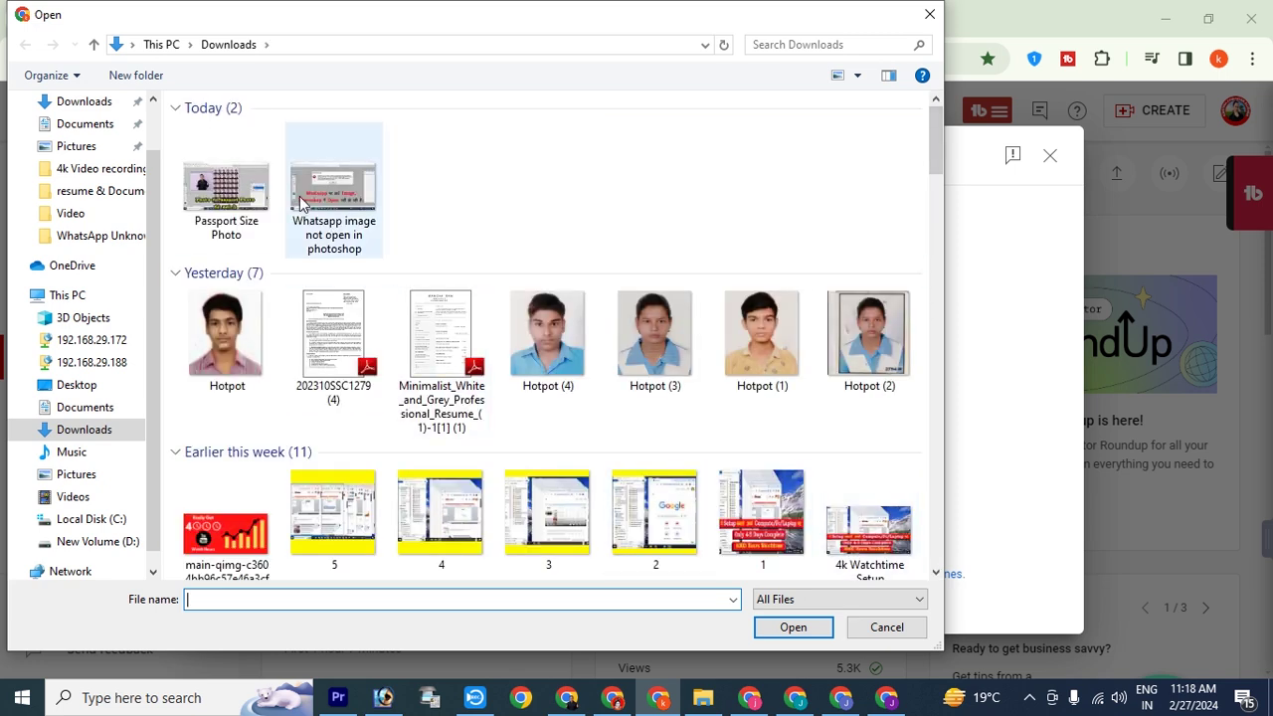
{"action": "scroll", "coordinate": [140, 388], "scroll_direction": "down", "scroll_amount": 1}
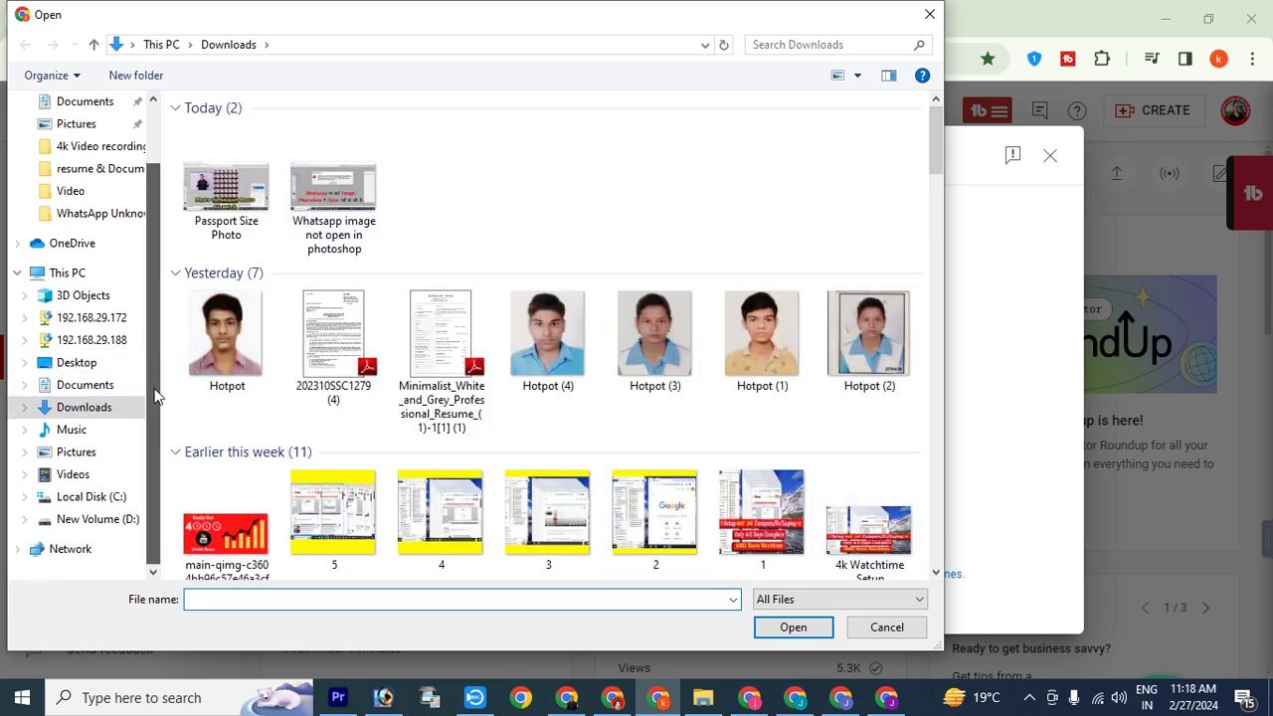
{"action": "left_click", "coordinate": [98, 518]}
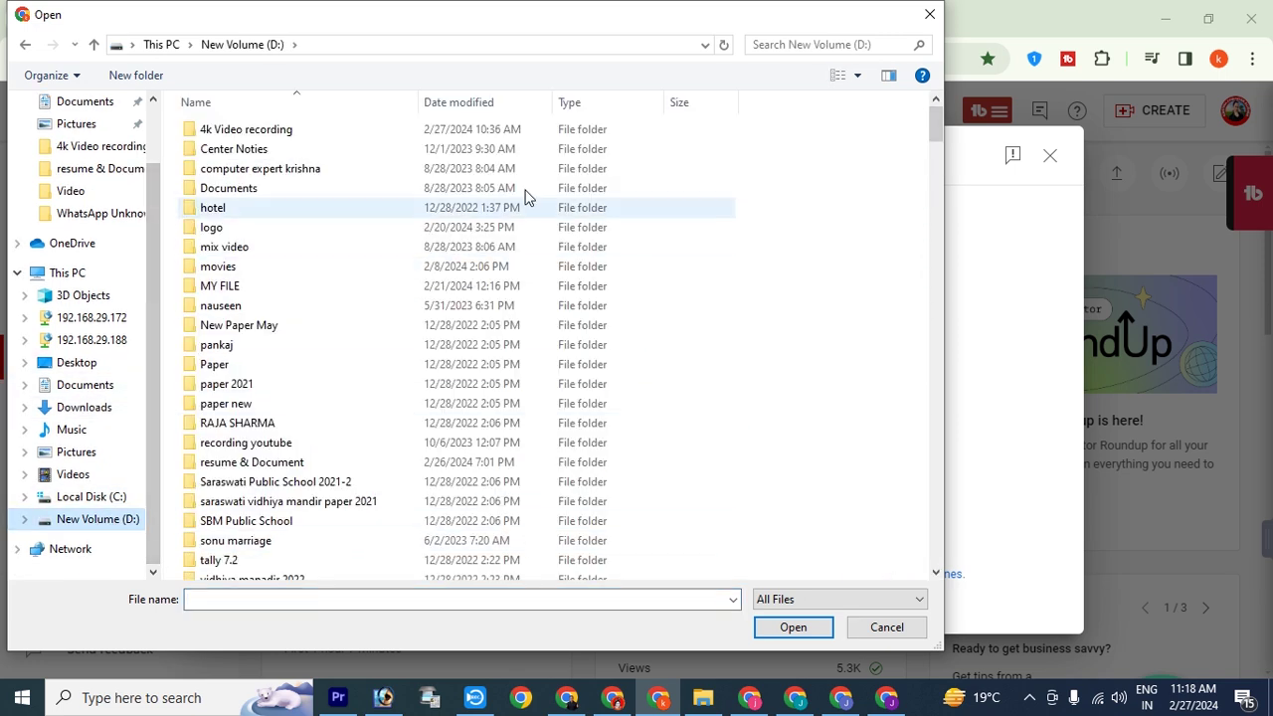
{"action": "double_click", "coordinate": [335, 134]}
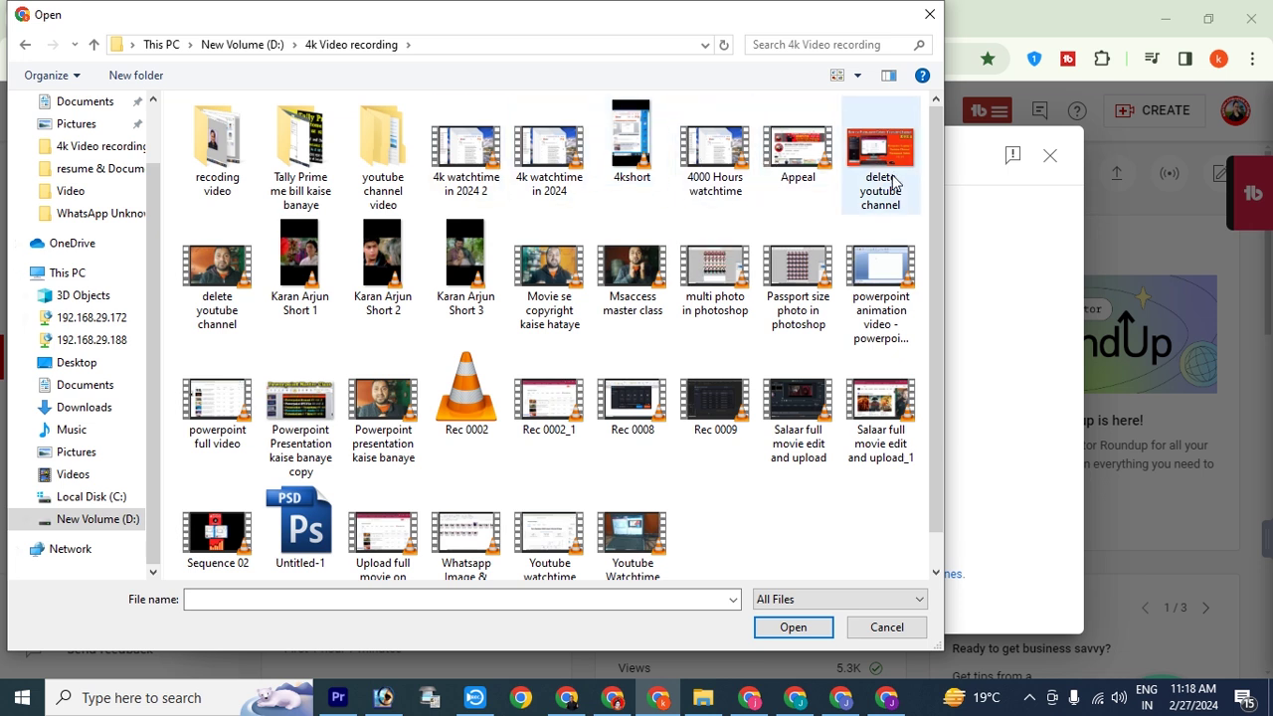
{"action": "left_click", "coordinate": [724, 298]}
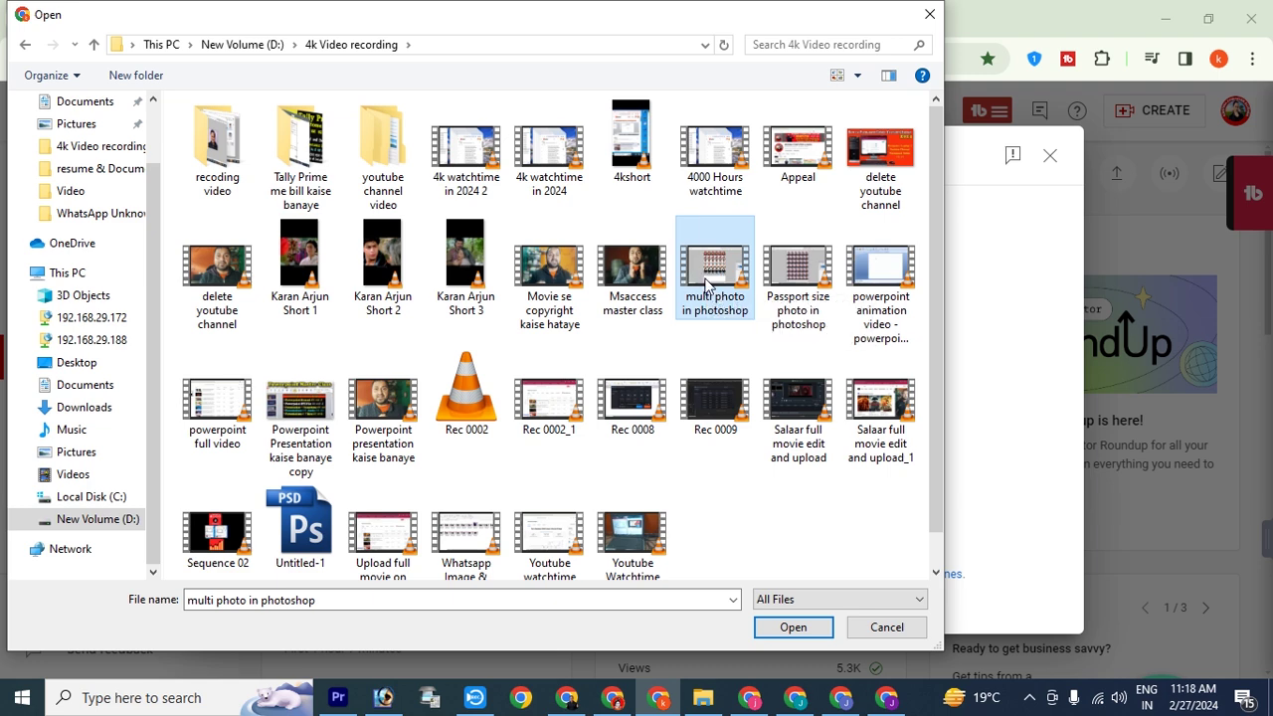
- Preview the selected video in VLC media player at 55% volume, skip ahead to about 07:06, and close the player
{"action": "right_click", "coordinate": [708, 286]}
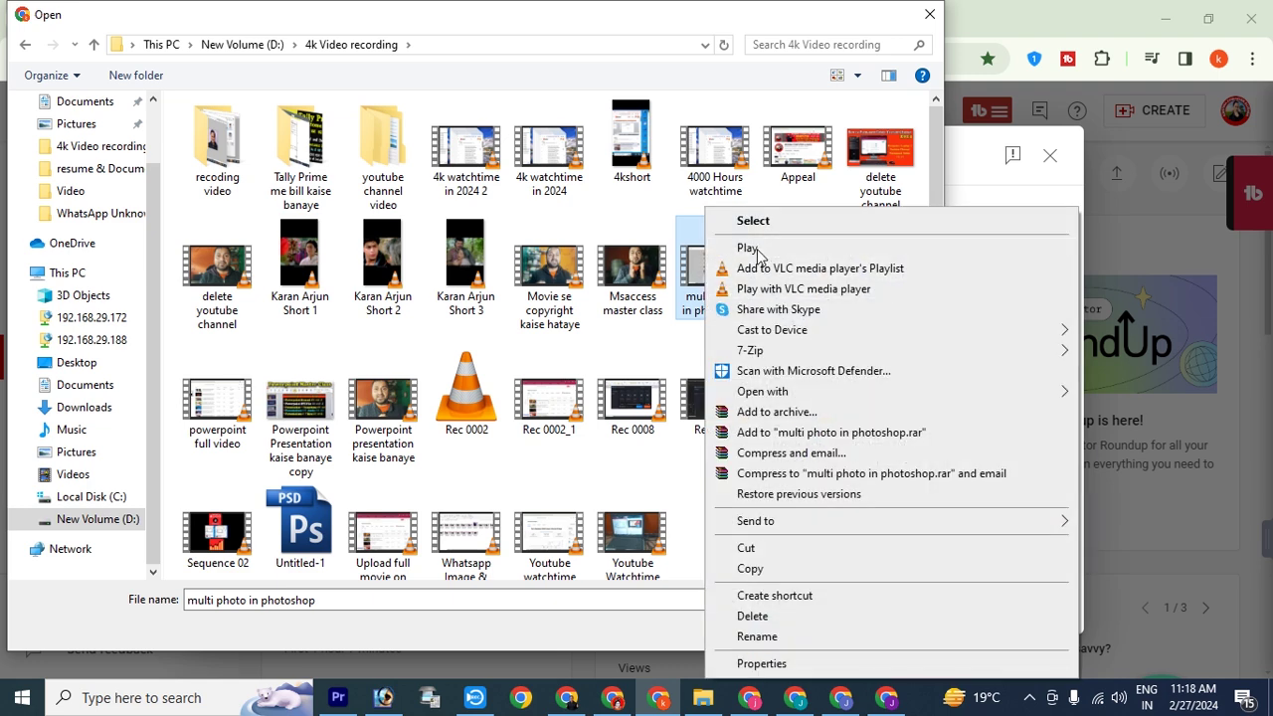
{"action": "left_click", "coordinate": [747, 248]}
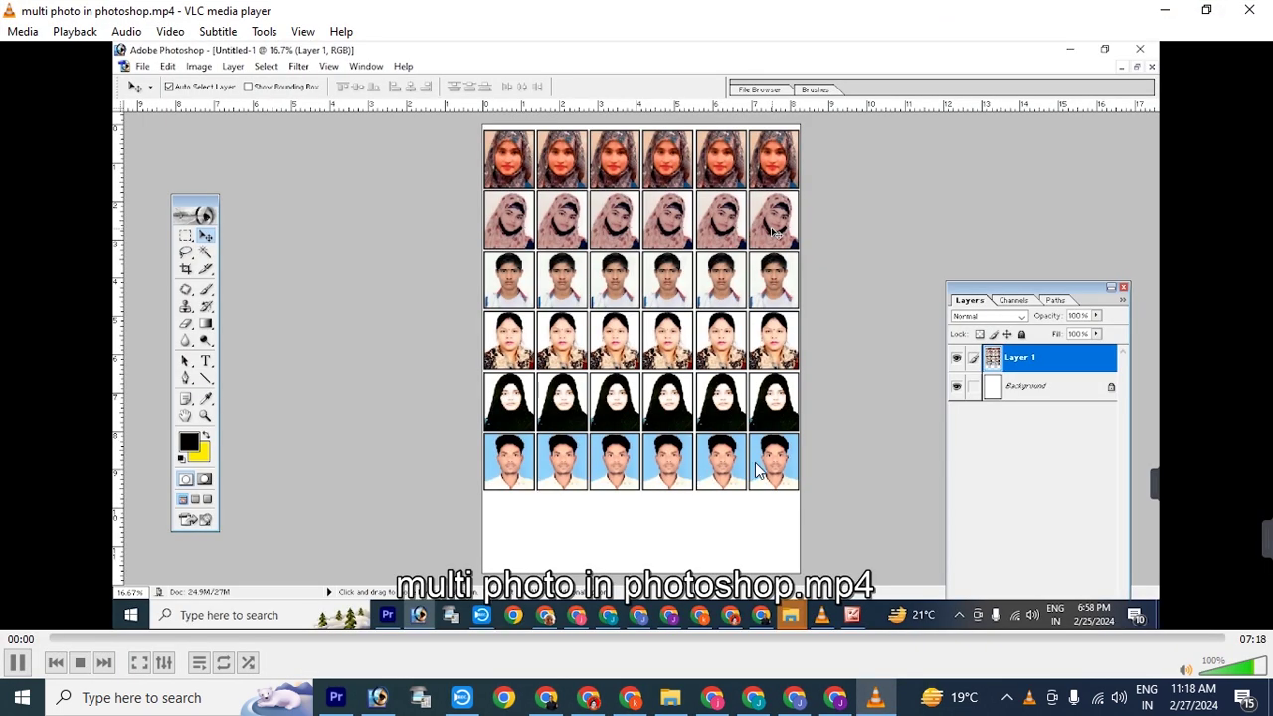
{"action": "double_click", "coordinate": [806, 447]}
{"action": "scroll", "coordinate": [862, 444], "scroll_direction": "down", "scroll_amount": 5}
{"action": "scroll", "coordinate": [863, 445], "scroll_direction": "down", "scroll_amount": 1}
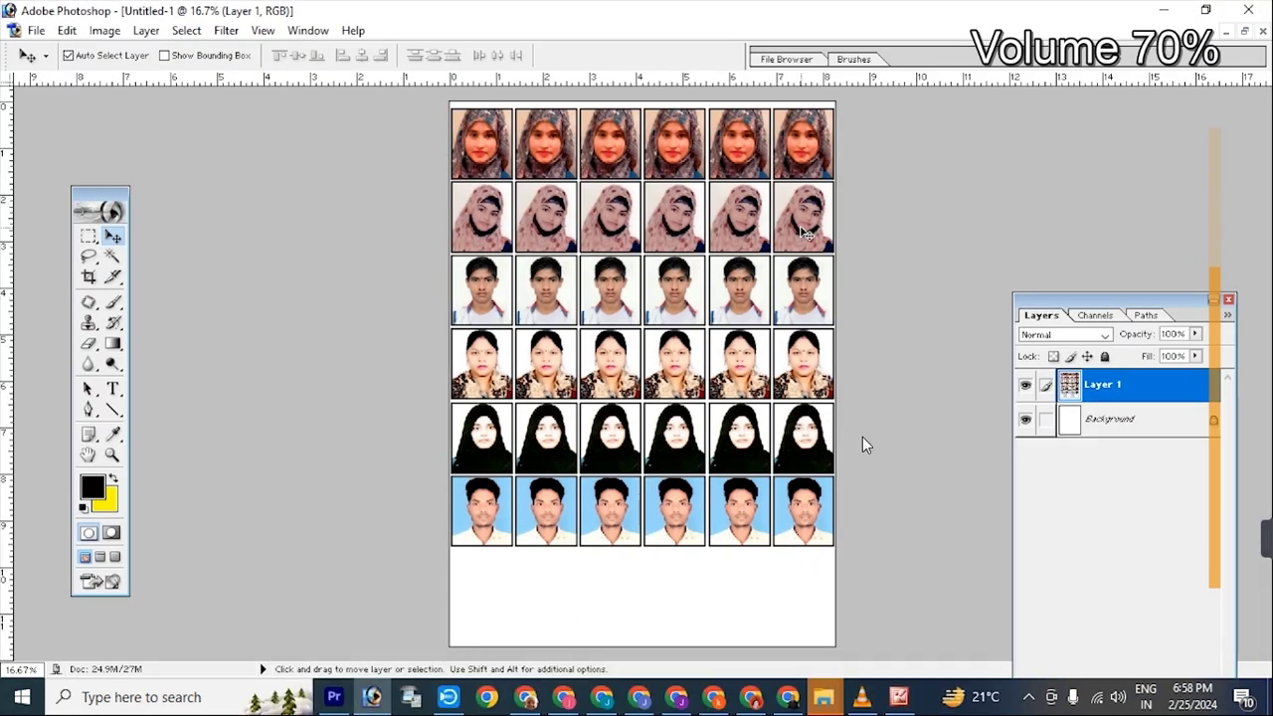
{"action": "scroll", "coordinate": [862, 444], "scroll_direction": "down", "scroll_amount": 3}
{"action": "left_click", "coordinate": [946, 668]}
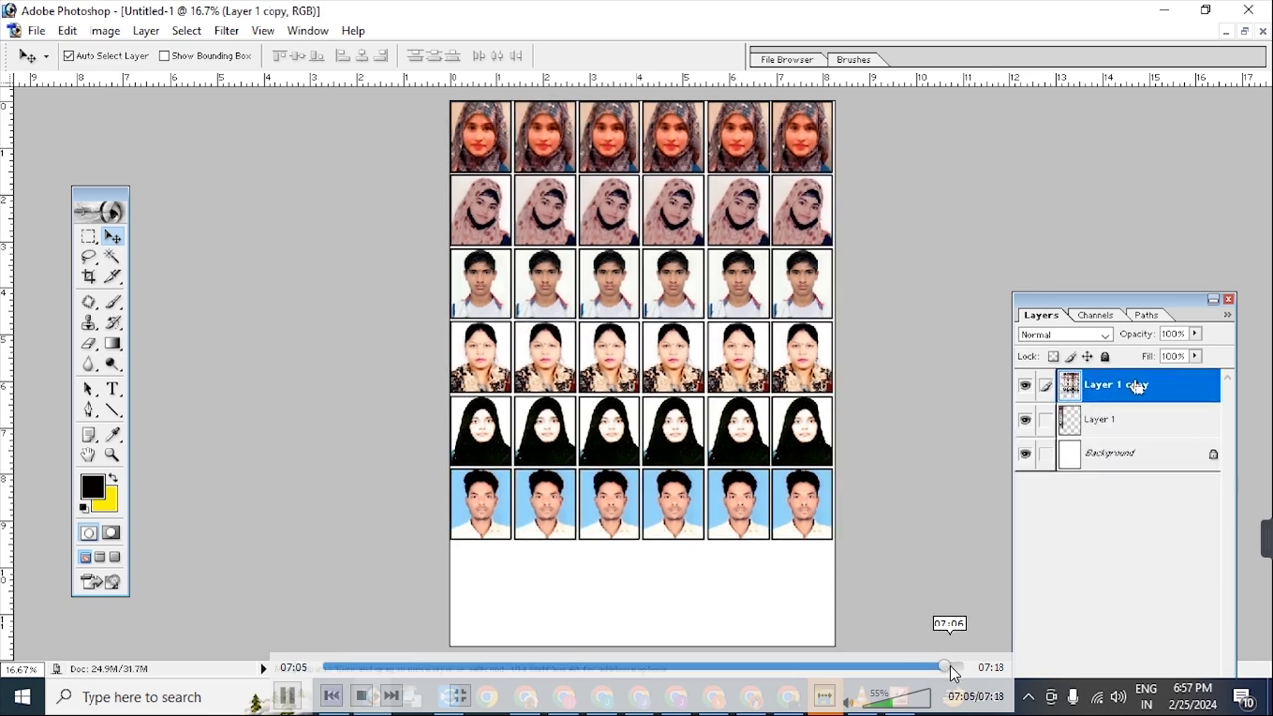
{"action": "double_click", "coordinate": [1137, 229]}
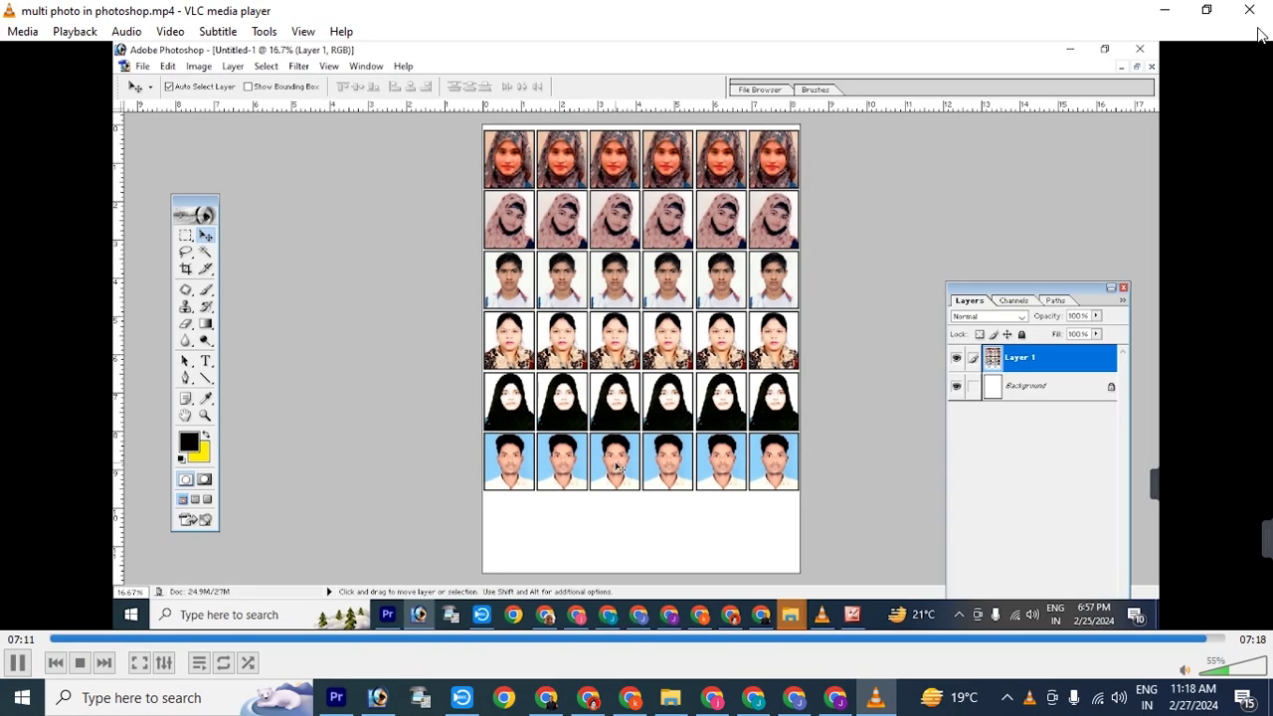
{"action": "left_click", "coordinate": [1251, 10]}
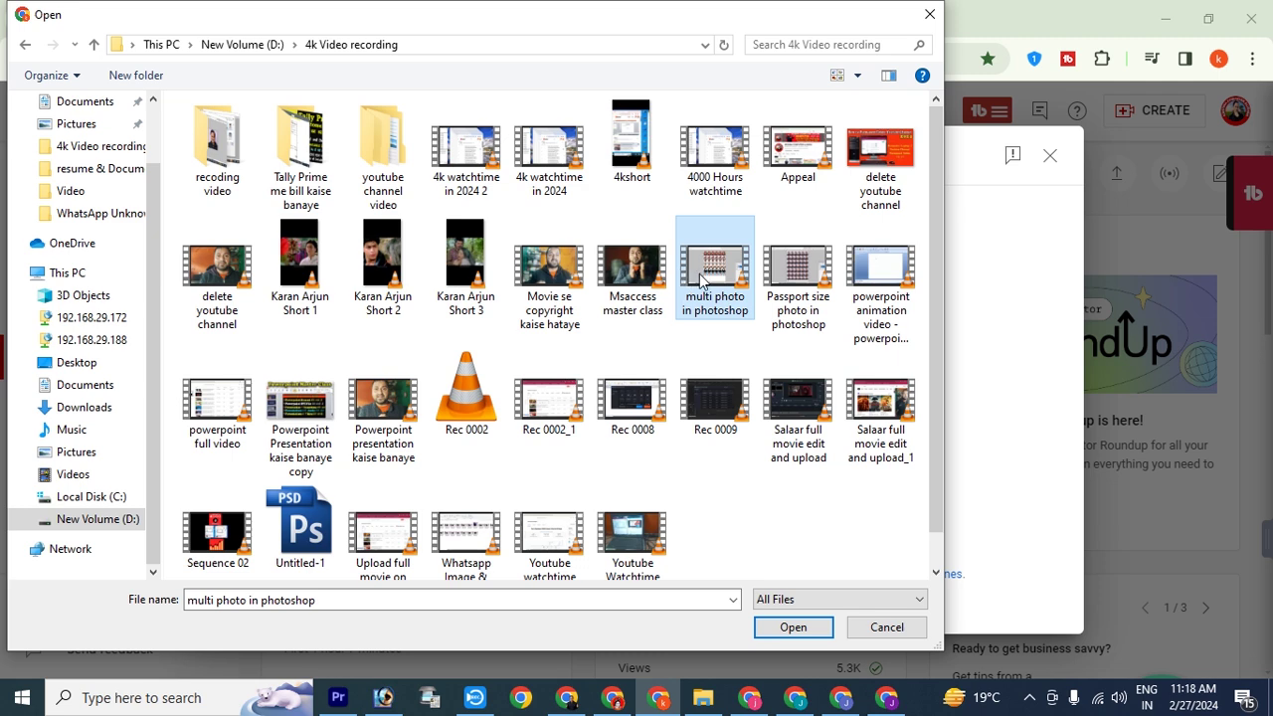
- Upload the selected video and load the Rapidtags generator (rapidtags.io/generator) in place of the Placeit page
{"action": "left_click", "coordinate": [793, 627]}
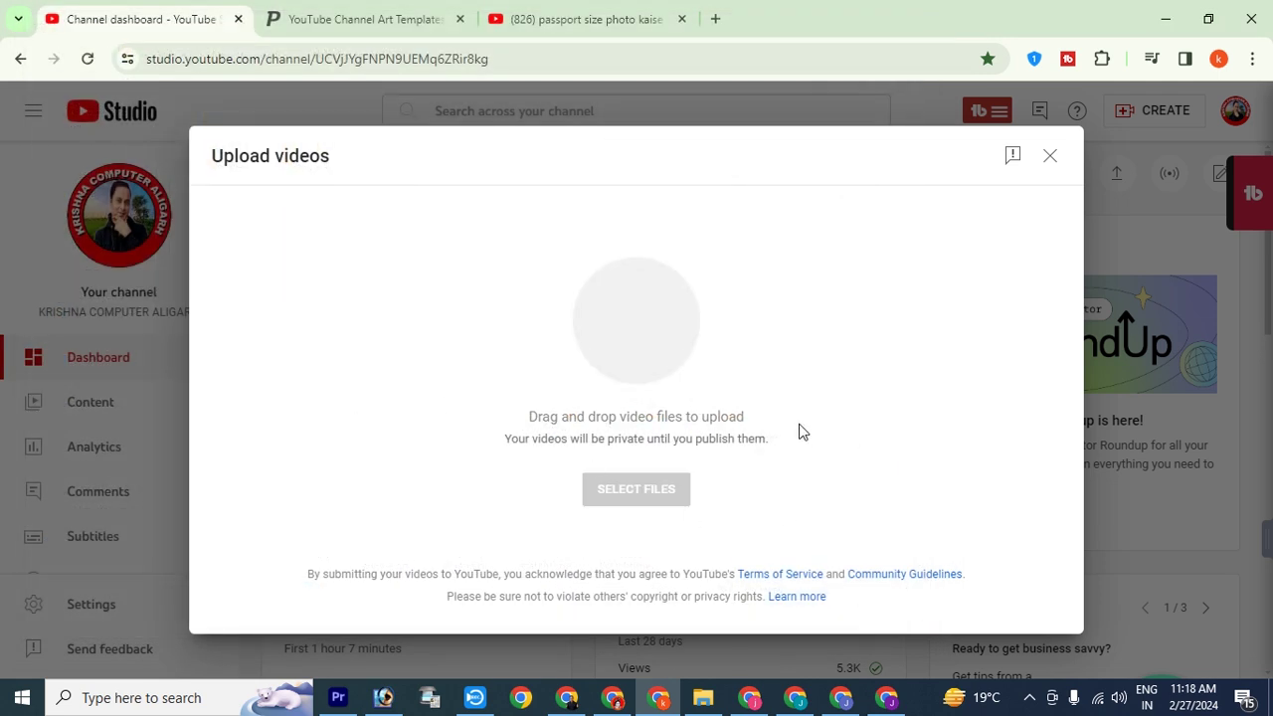
{"action": "left_click", "coordinate": [386, 19]}
{"action": "left_click", "coordinate": [694, 59]}
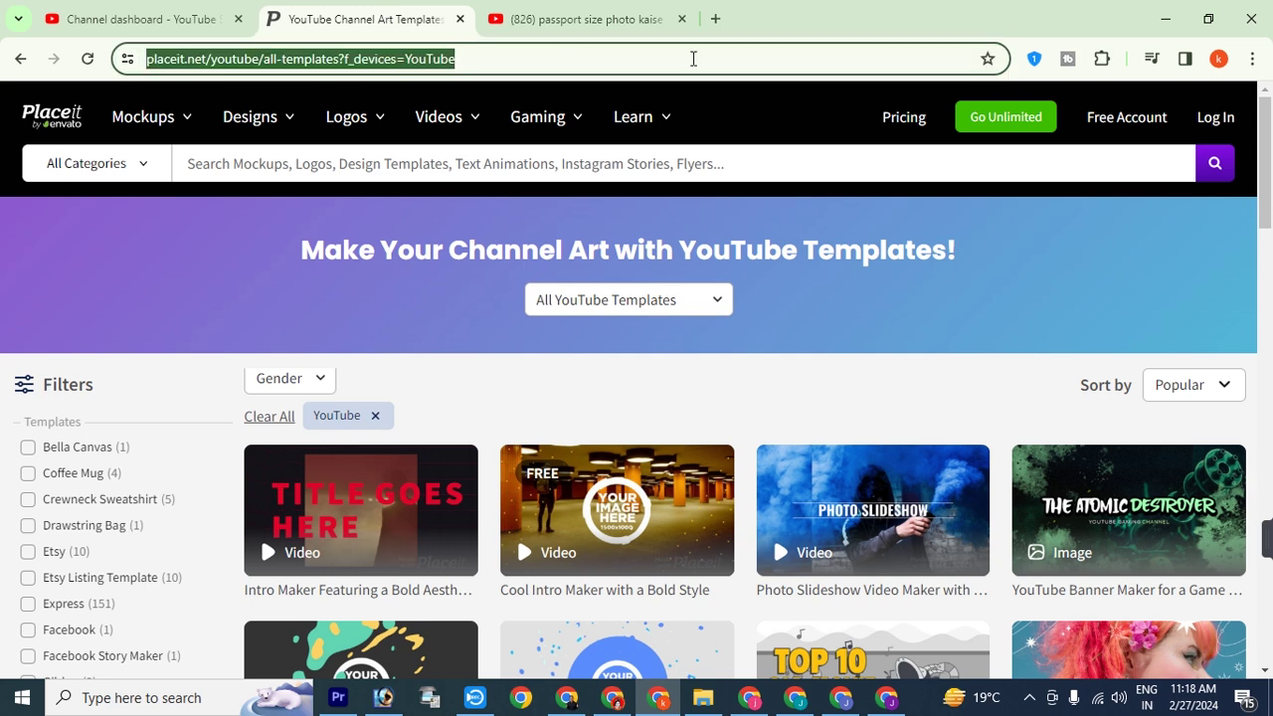
{"action": "type", "text": "rap"}
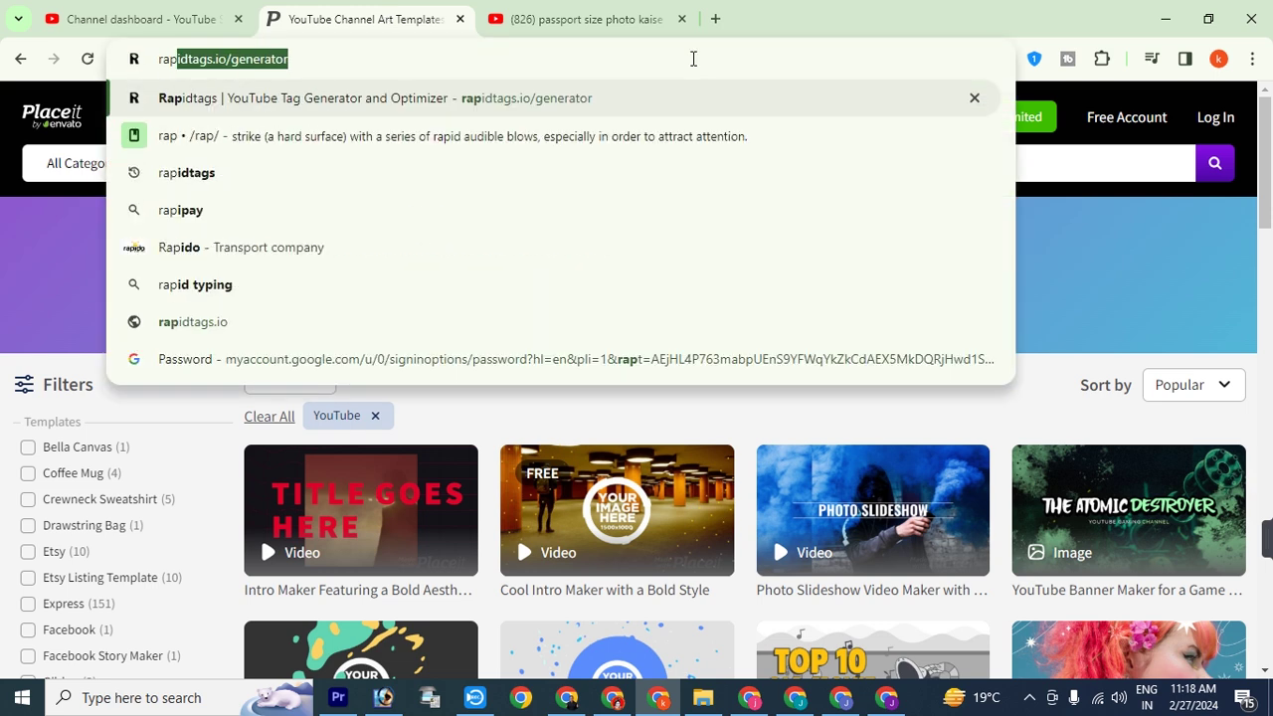
{"action": "key", "text": "Return"}
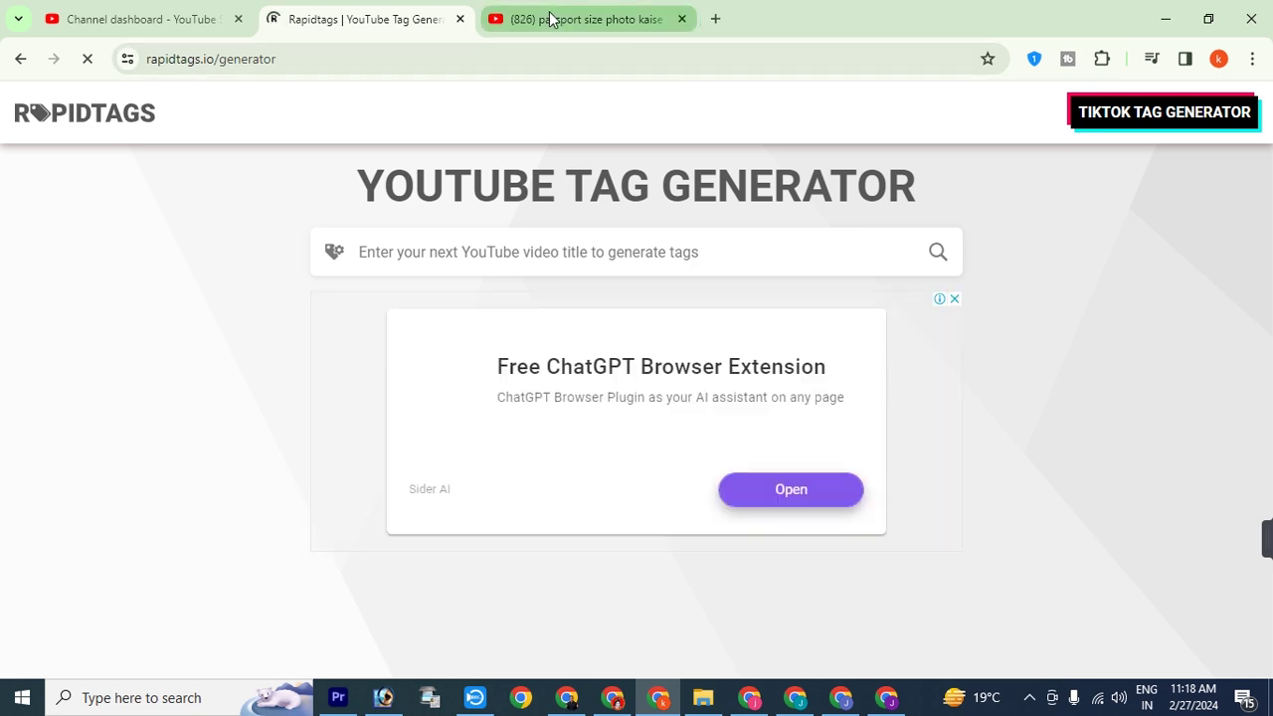
- Search the web for "youtube hastag" in a new tab and open TubeRanker's YouTube Hashtag Generator Tool
{"action": "left_click", "coordinate": [718, 19]}
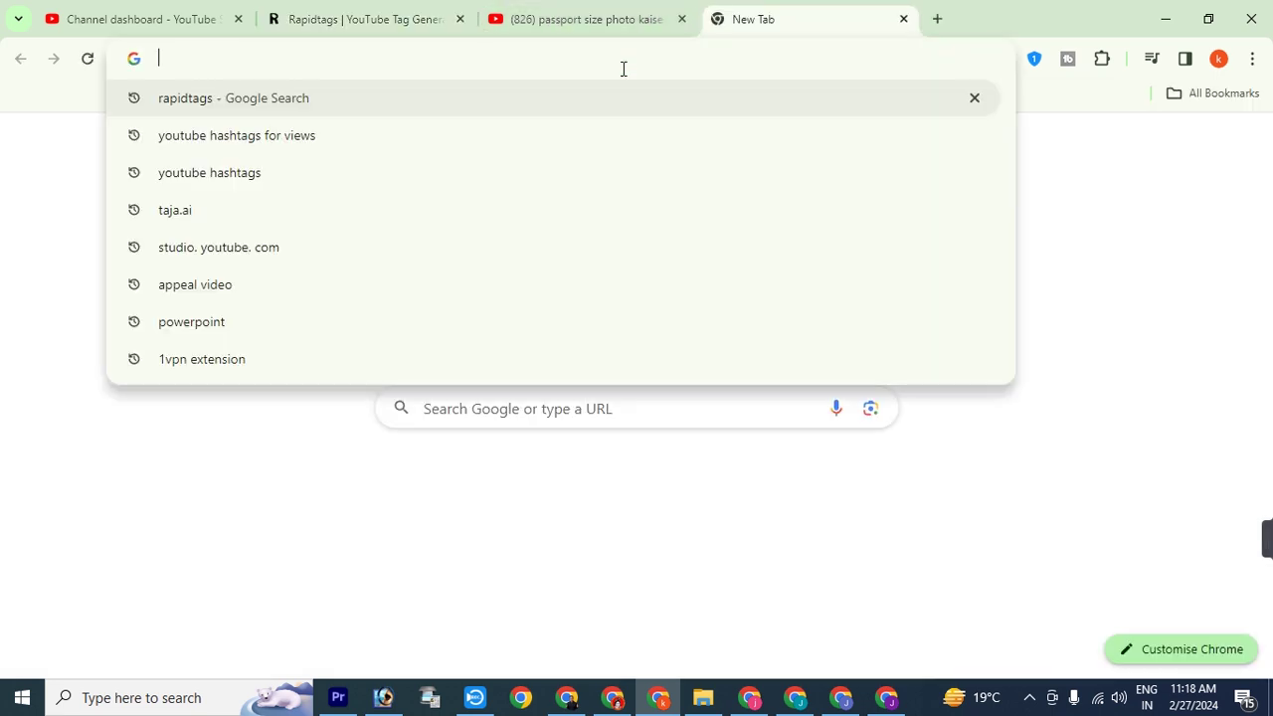
{"action": "type", "text": "youtube"}
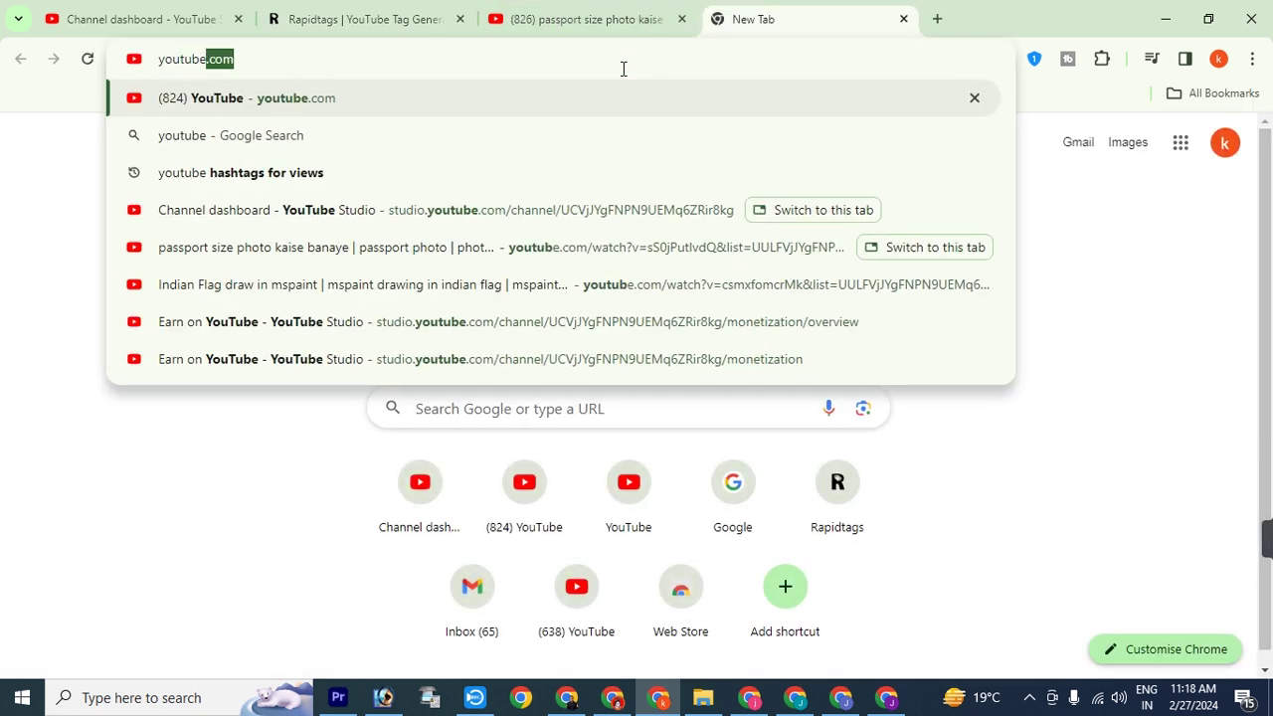
{"action": "type", "text": " hastag"}
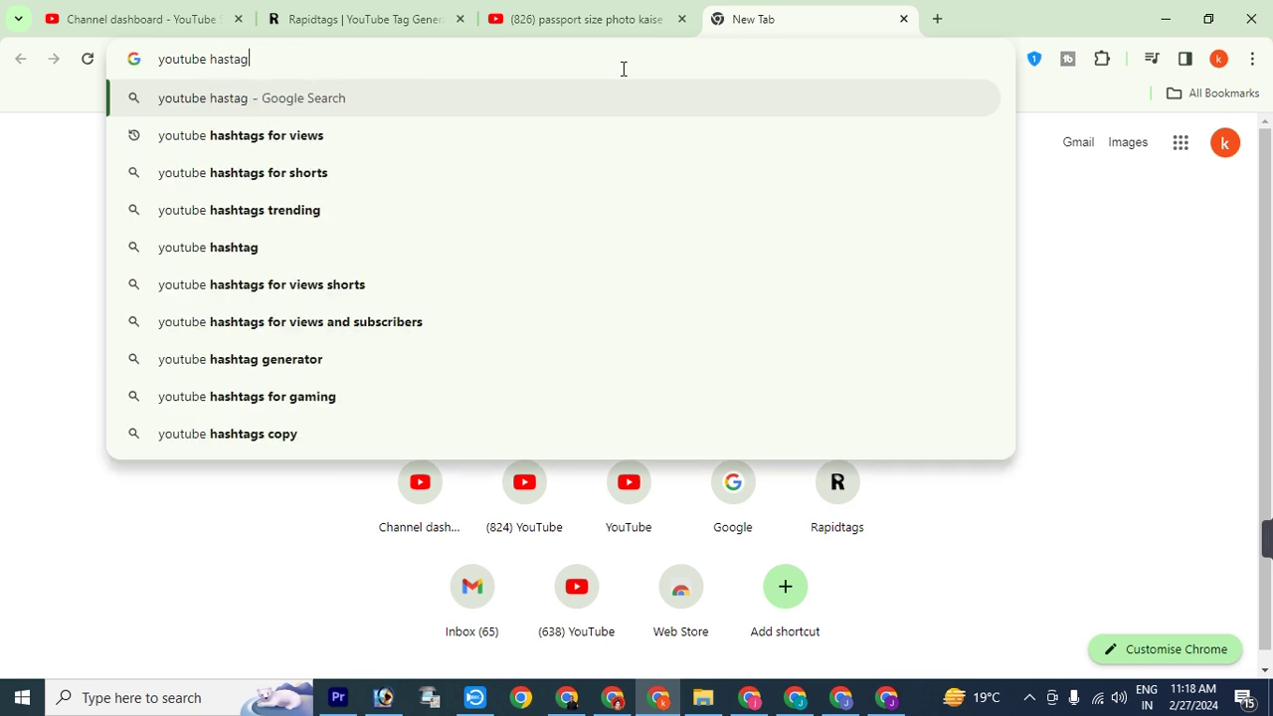
{"action": "key", "text": "Return"}
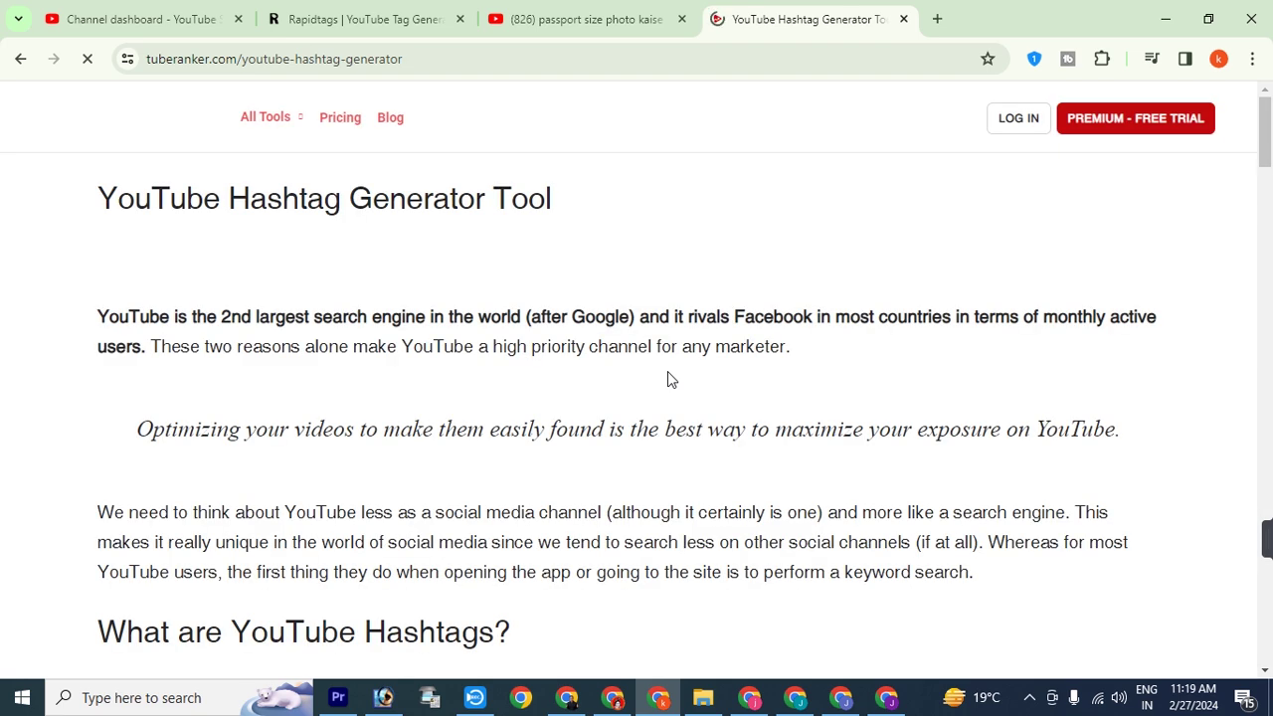
- Select the full title text in the uploading video's details and return to the Rapidtags page
{"action": "left_click", "coordinate": [182, 9]}
{"action": "left_click_drag", "start_coordinate": [437, 358], "coordinate": [237, 370]}
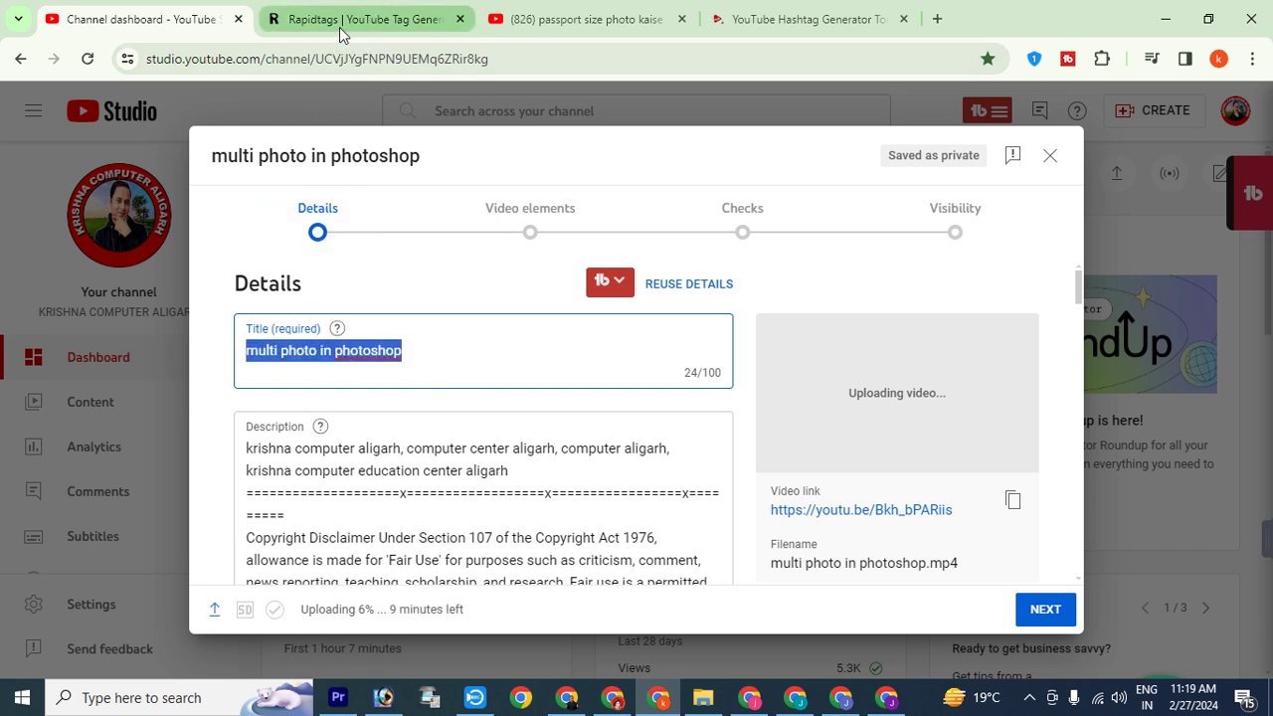
{"action": "left_click", "coordinate": [383, 20]}
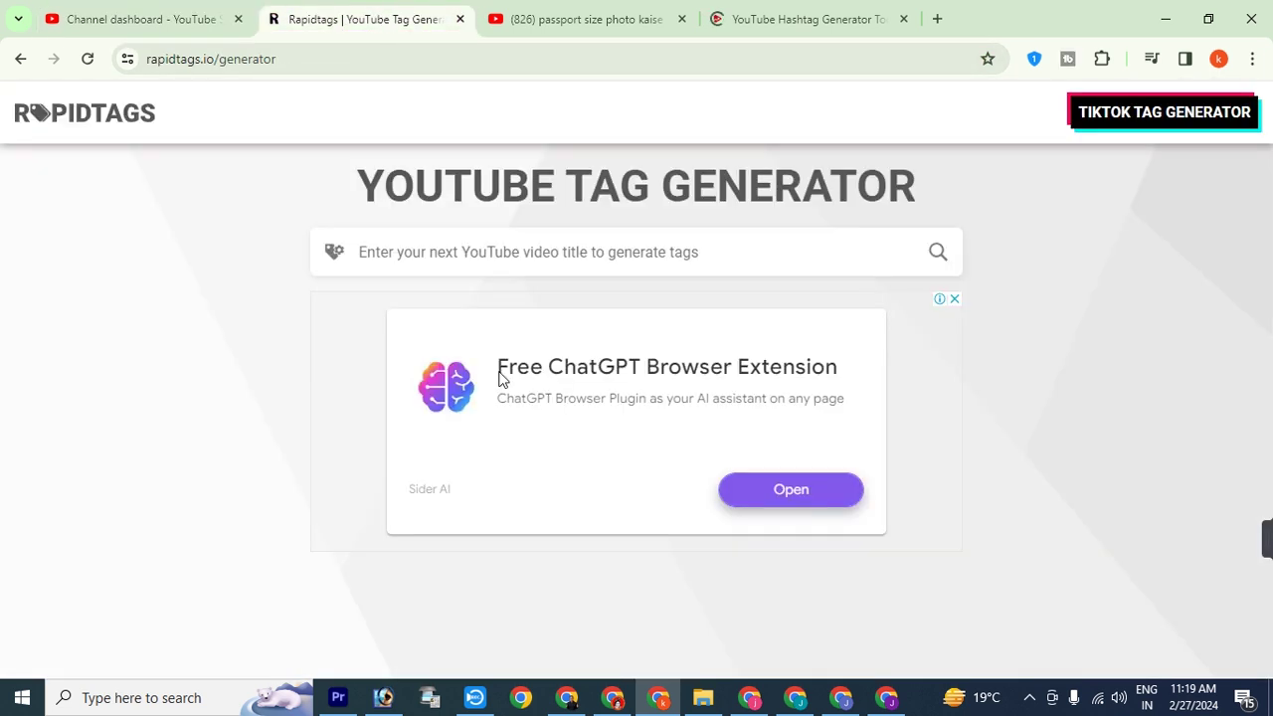
- Open youtube.com in a new tab and search for "multi person passport size photo in 1 sheet"
{"action": "left_click", "coordinate": [936, 19]}
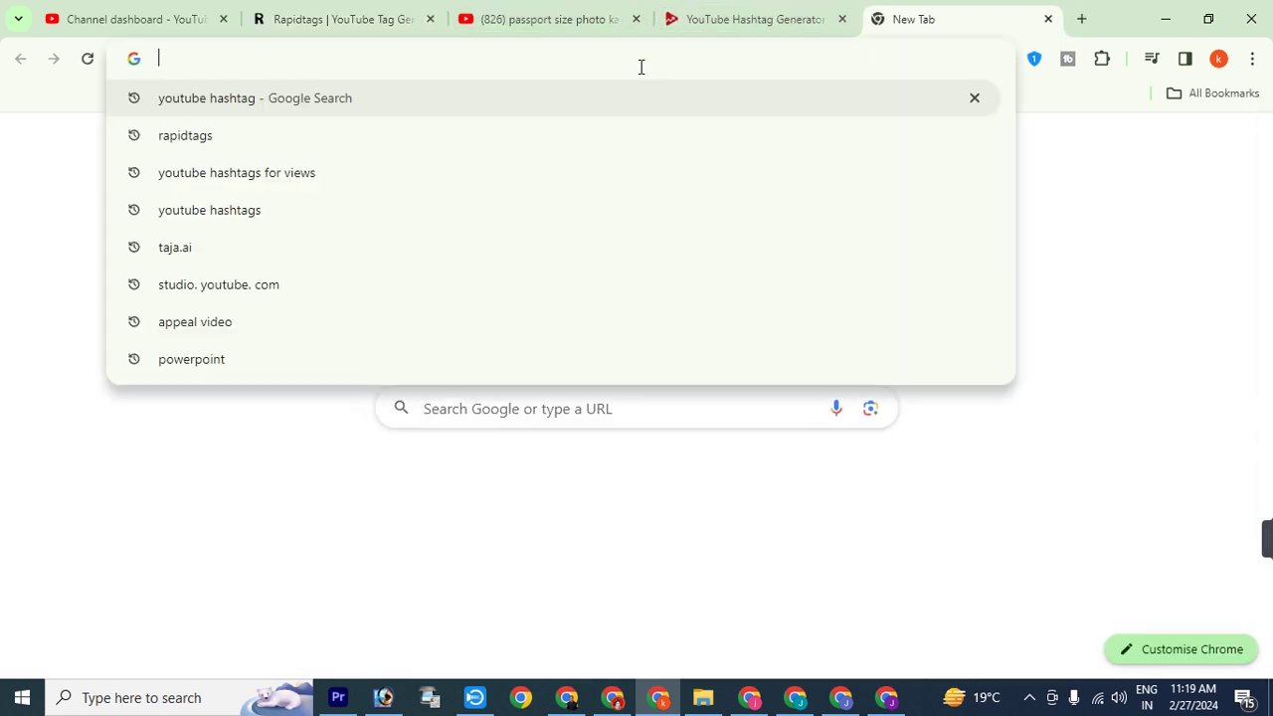
{"action": "type", "text": "youtube"}
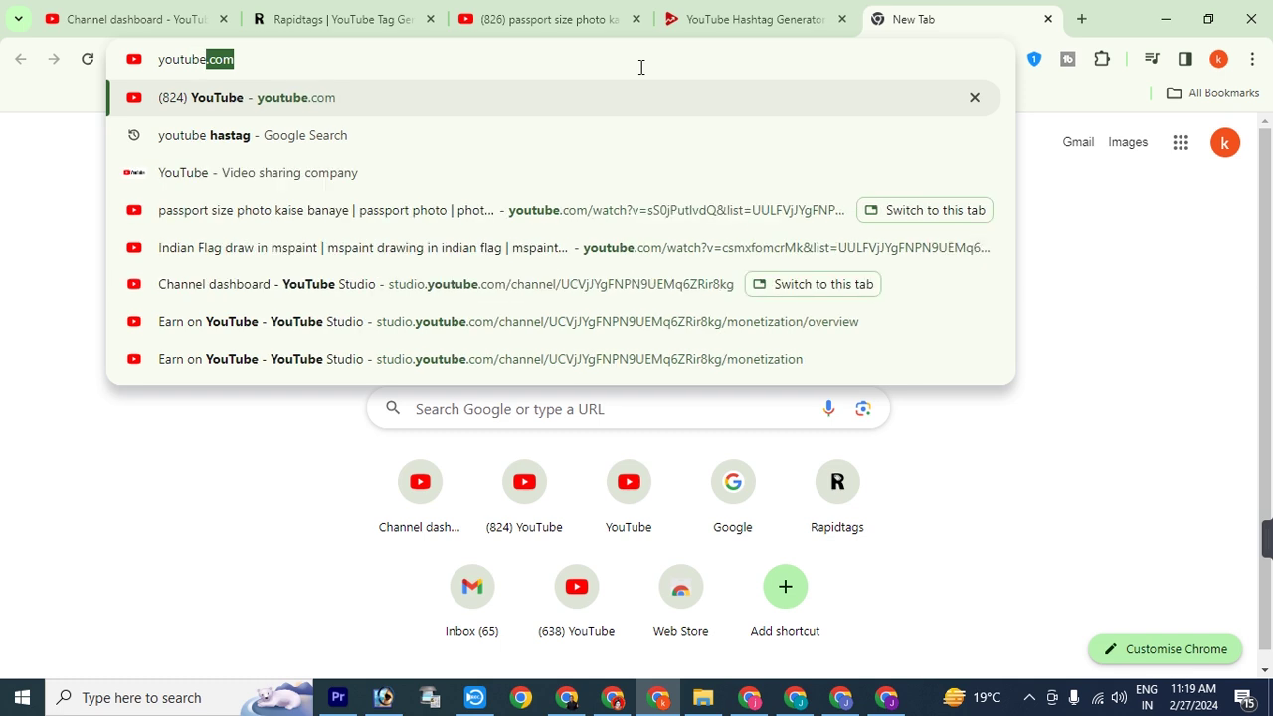
{"action": "key", "text": "Return"}
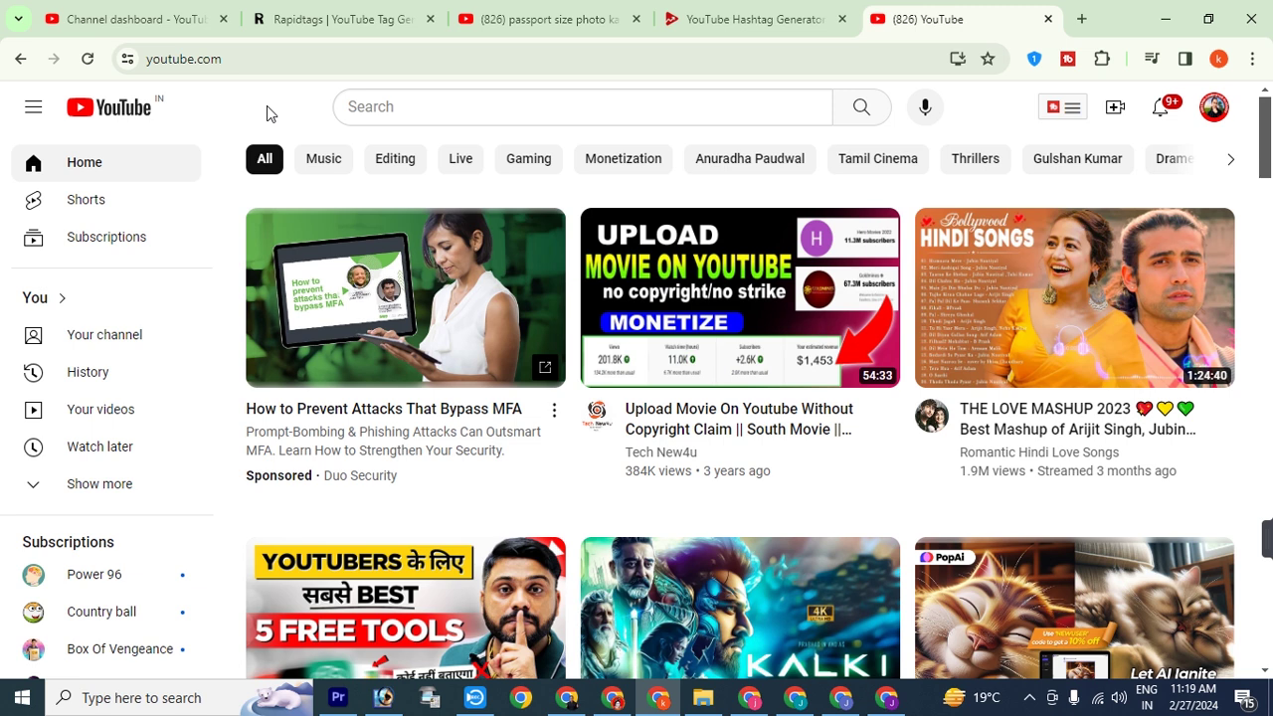
{"action": "left_click", "coordinate": [497, 106]}
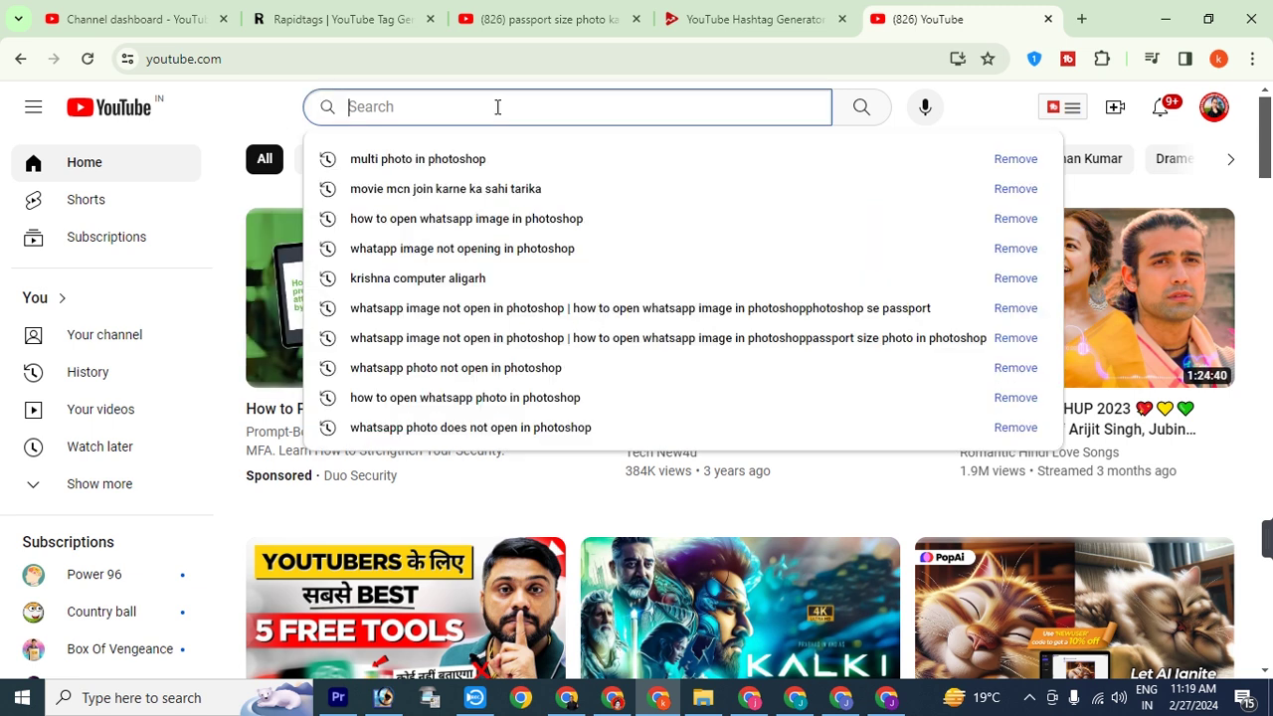
{"action": "type", "text": "multi perso"}
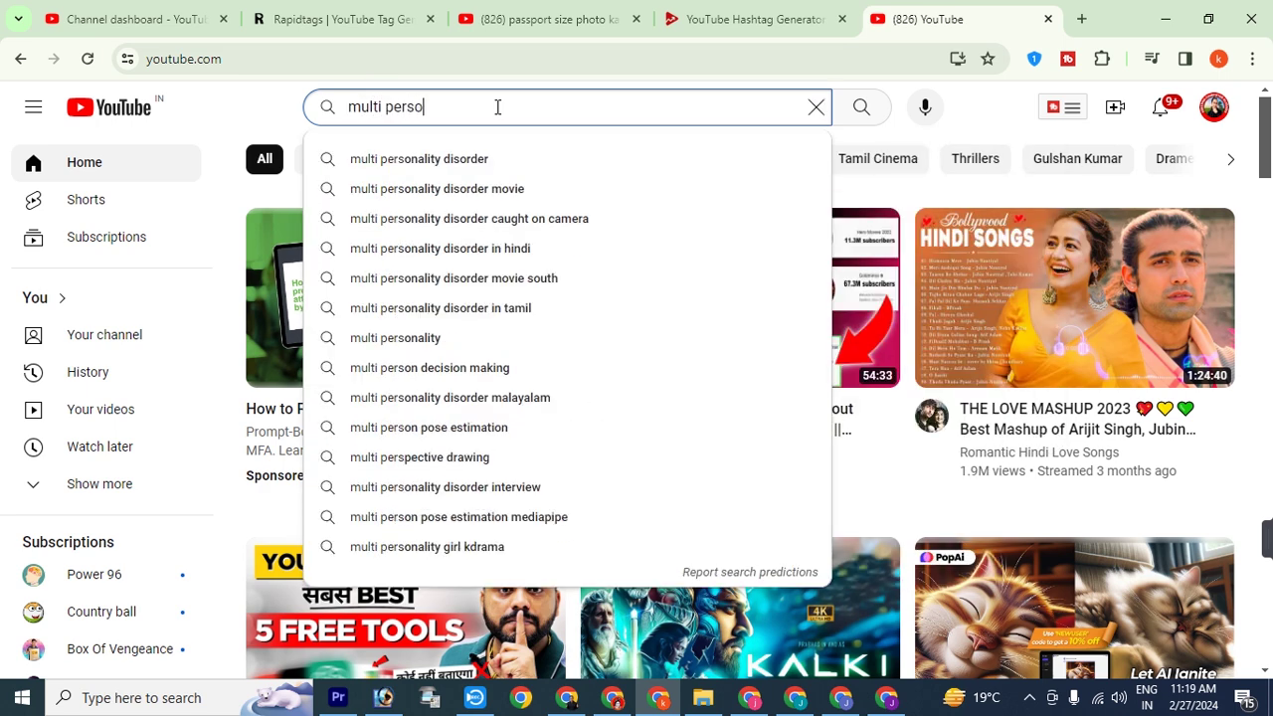
{"action": "type", "text": "n pass"}
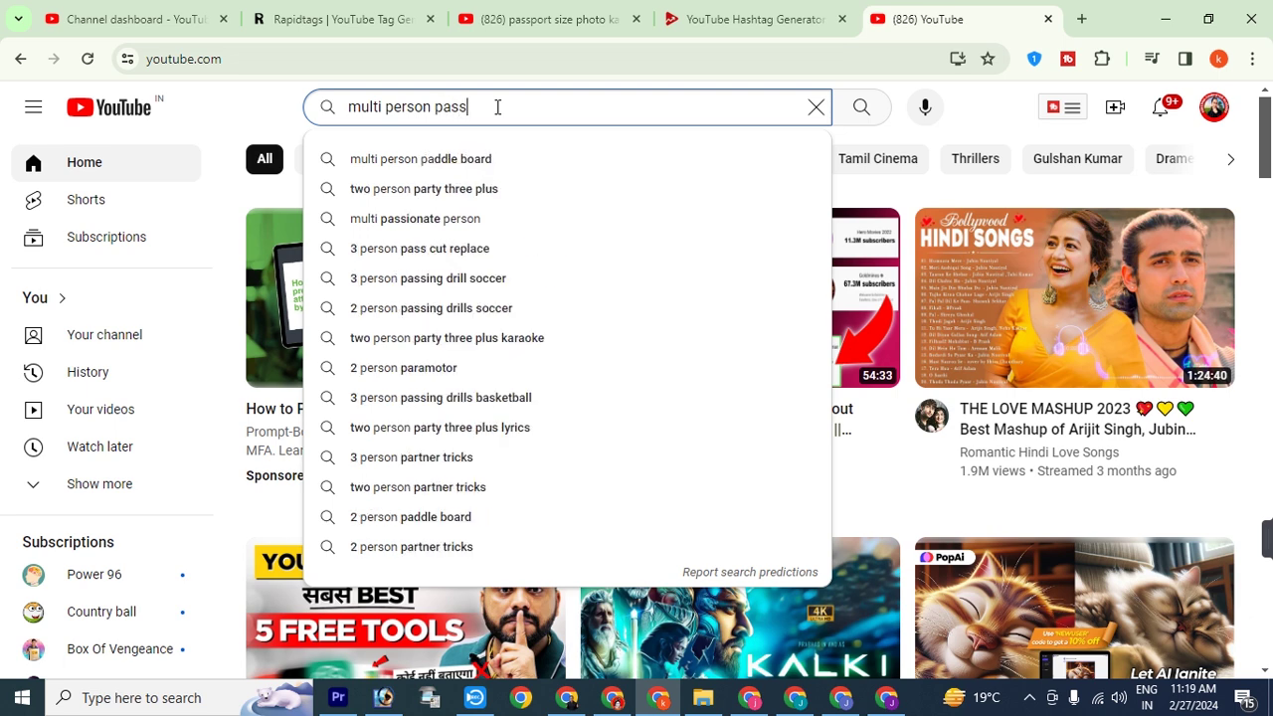
{"action": "type", "text": "ports"}
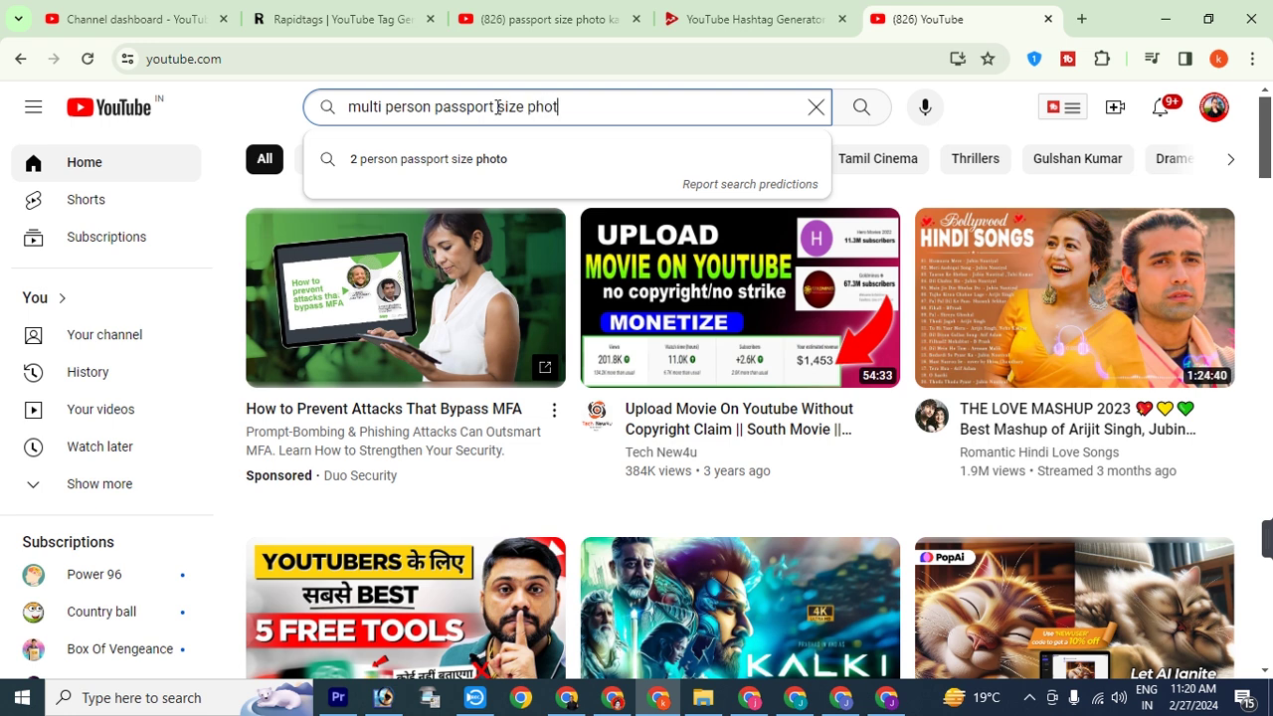
{"action": "type", "text": "n 1 sheet"}
{"action": "key", "text": "Return"}
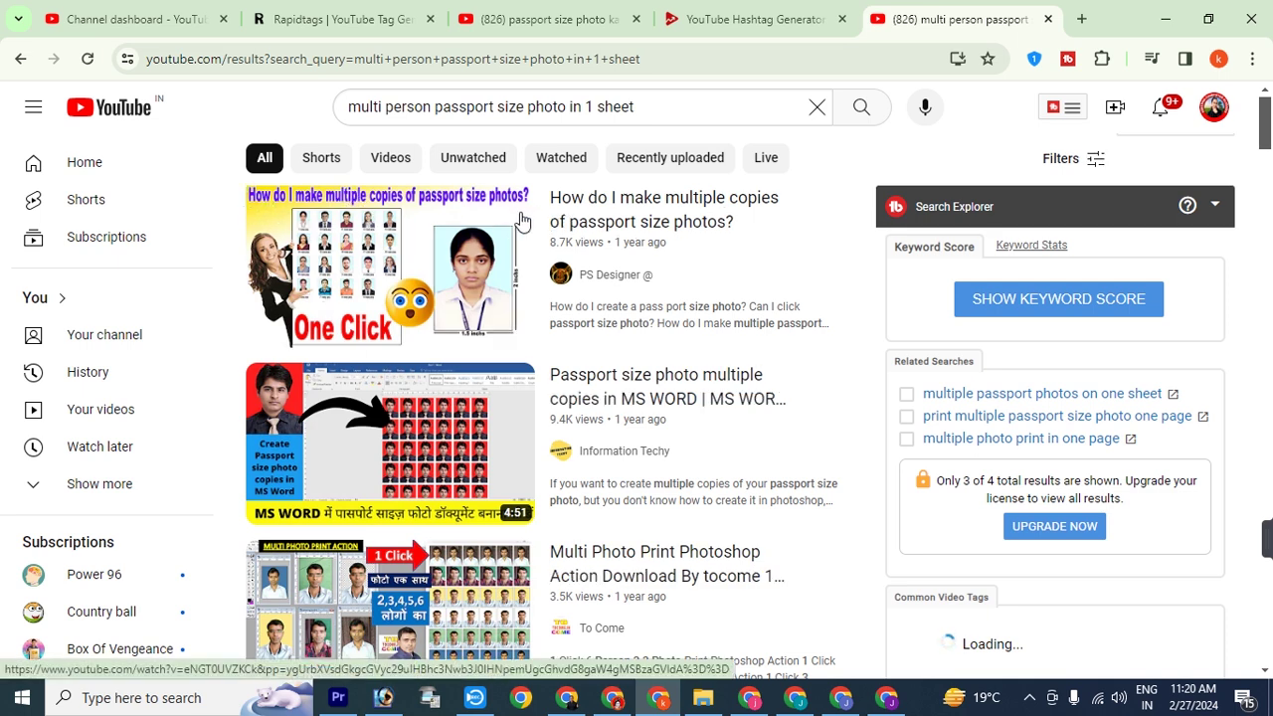
- Examine the titles, thumbnails and view counts of similar passport photo videos in the search results
{"action": "mouse_move", "coordinate": [527, 242]}
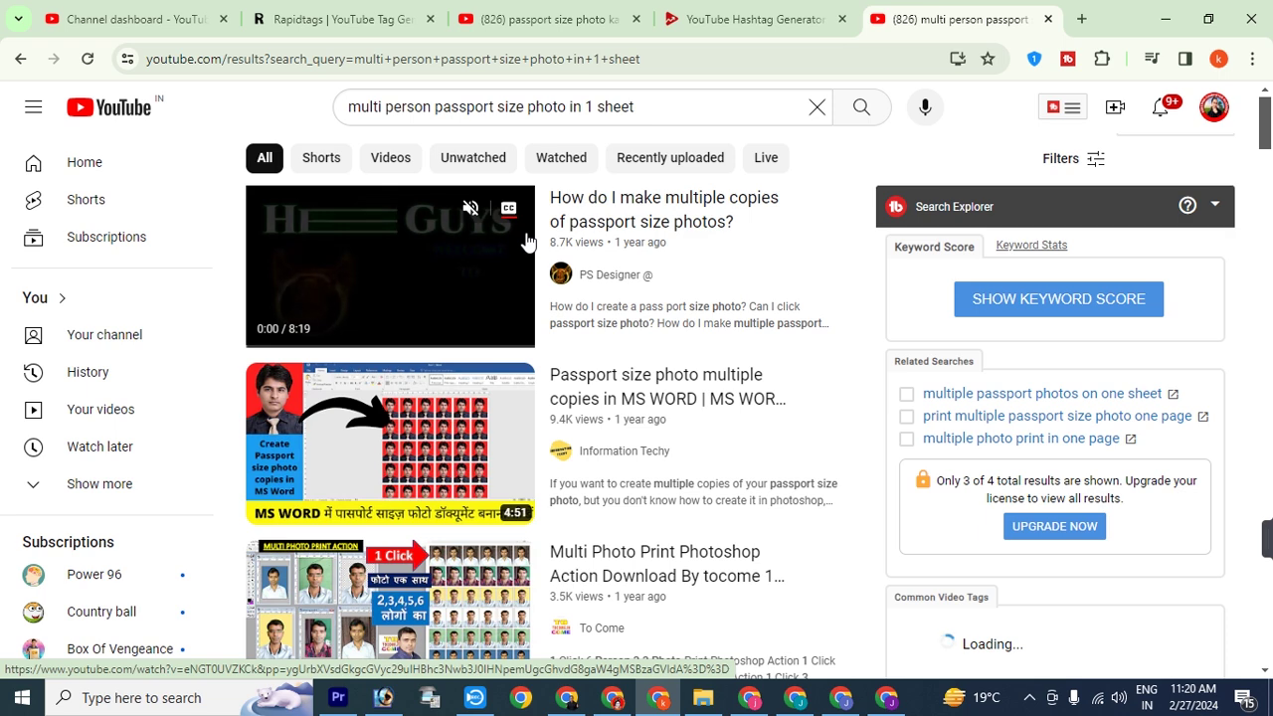
{"action": "scroll", "coordinate": [865, 474], "scroll_direction": "down", "scroll_amount": 2}
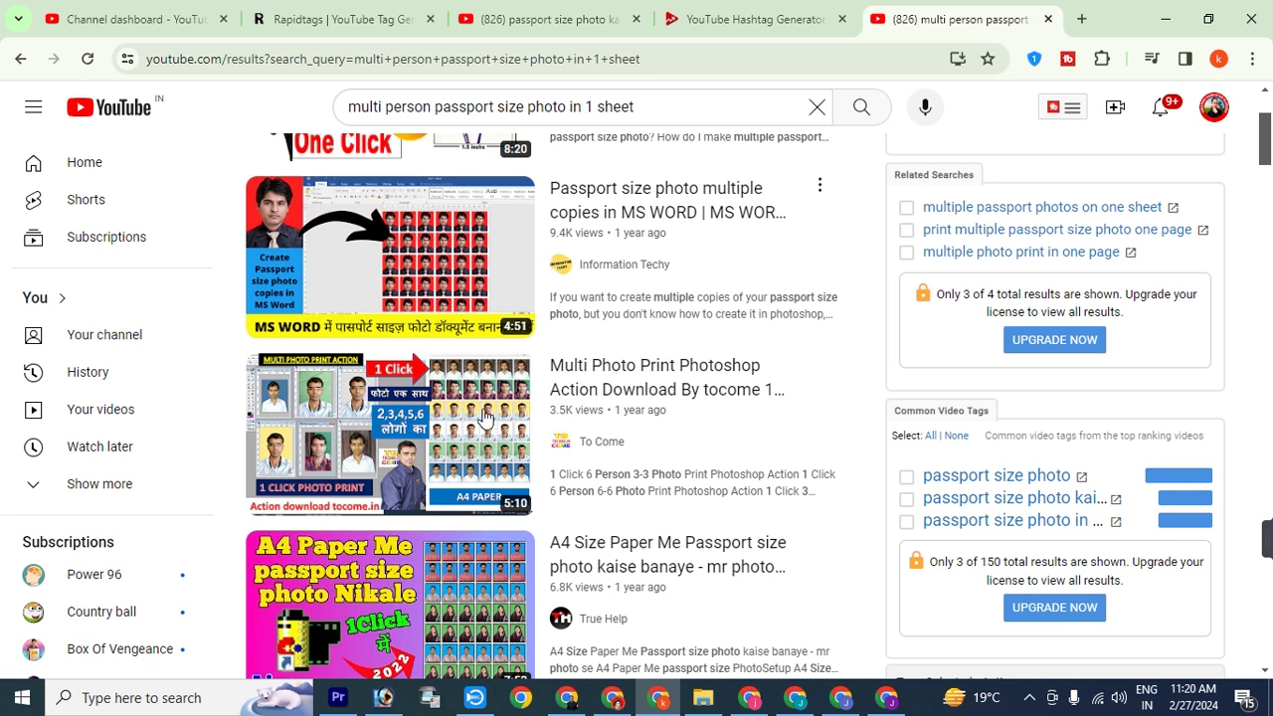
{"action": "mouse_move", "coordinate": [597, 386]}
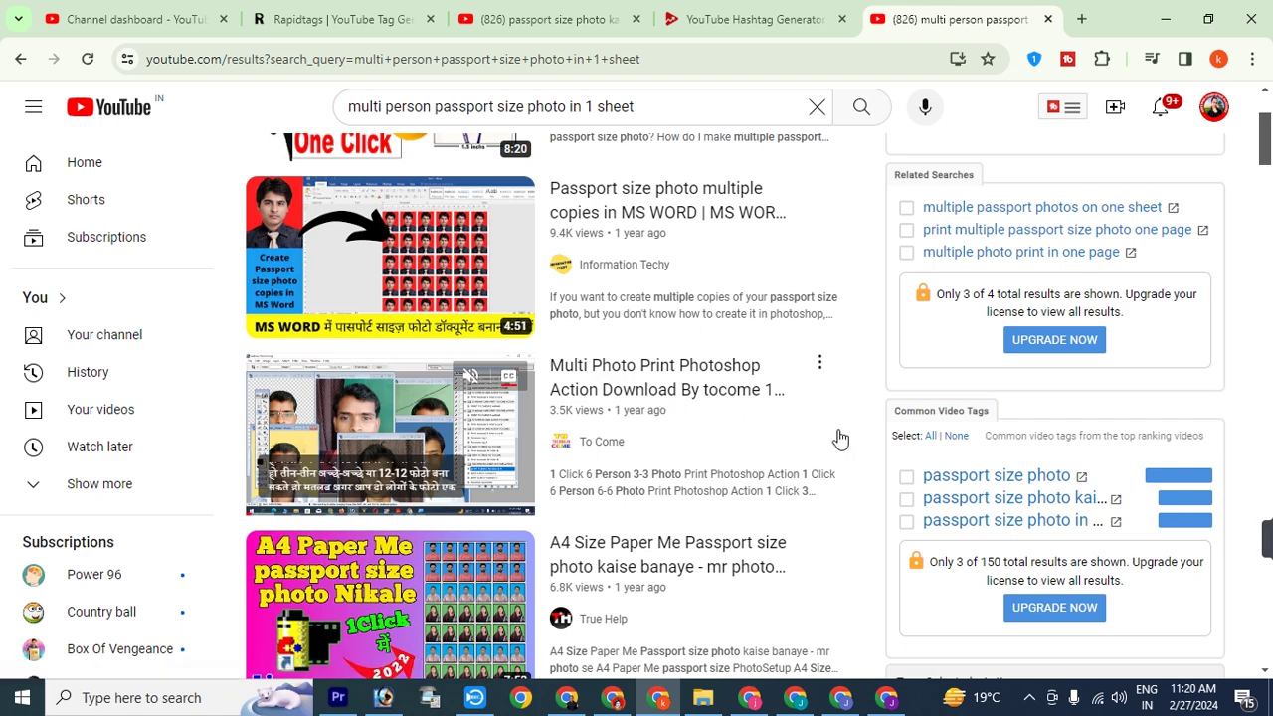
{"action": "scroll", "coordinate": [839, 435], "scroll_direction": "down", "scroll_amount": 1}
{"action": "scroll", "coordinate": [858, 441], "scroll_direction": "up", "scroll_amount": 3}
{"action": "scroll", "coordinate": [558, 502], "scroll_direction": "down", "scroll_amount": 7}
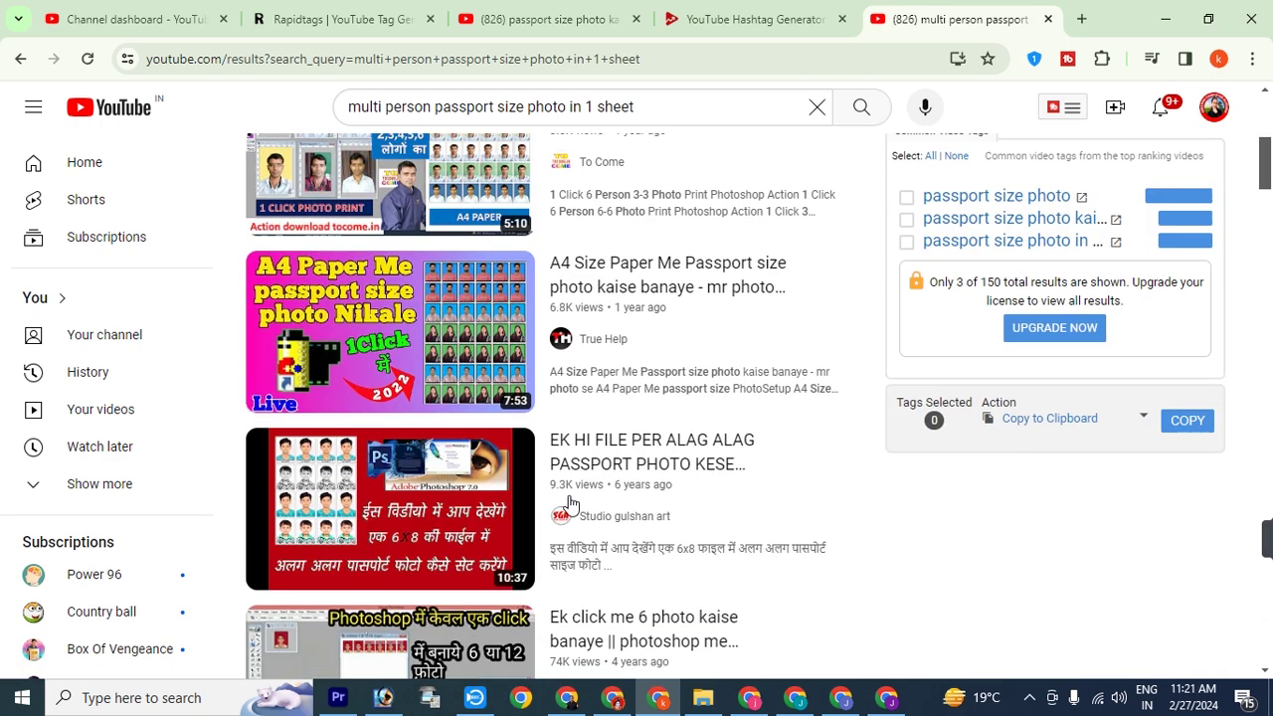
{"action": "scroll", "coordinate": [767, 491], "scroll_direction": "up", "scroll_amount": 4}
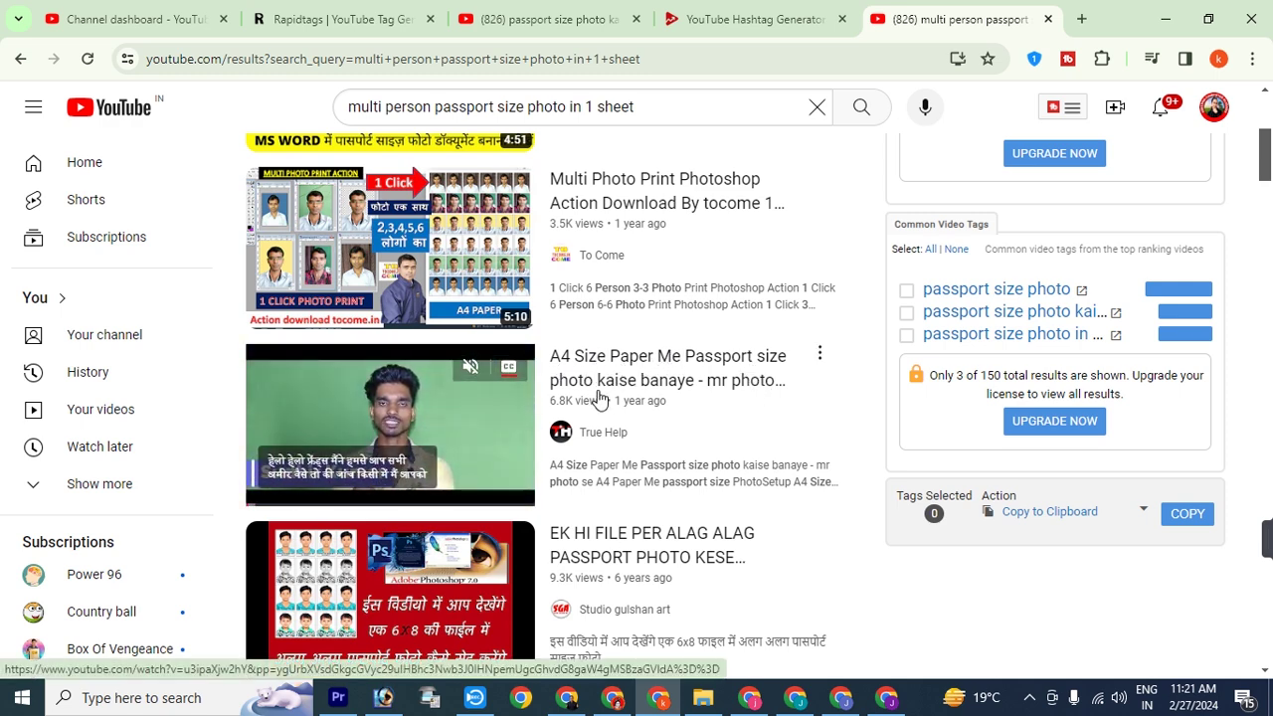
- Replace the uploading video's title with the Hindi-input text "एक साथ कई लोगो के passport"
{"action": "left_click", "coordinate": [129, 18]}
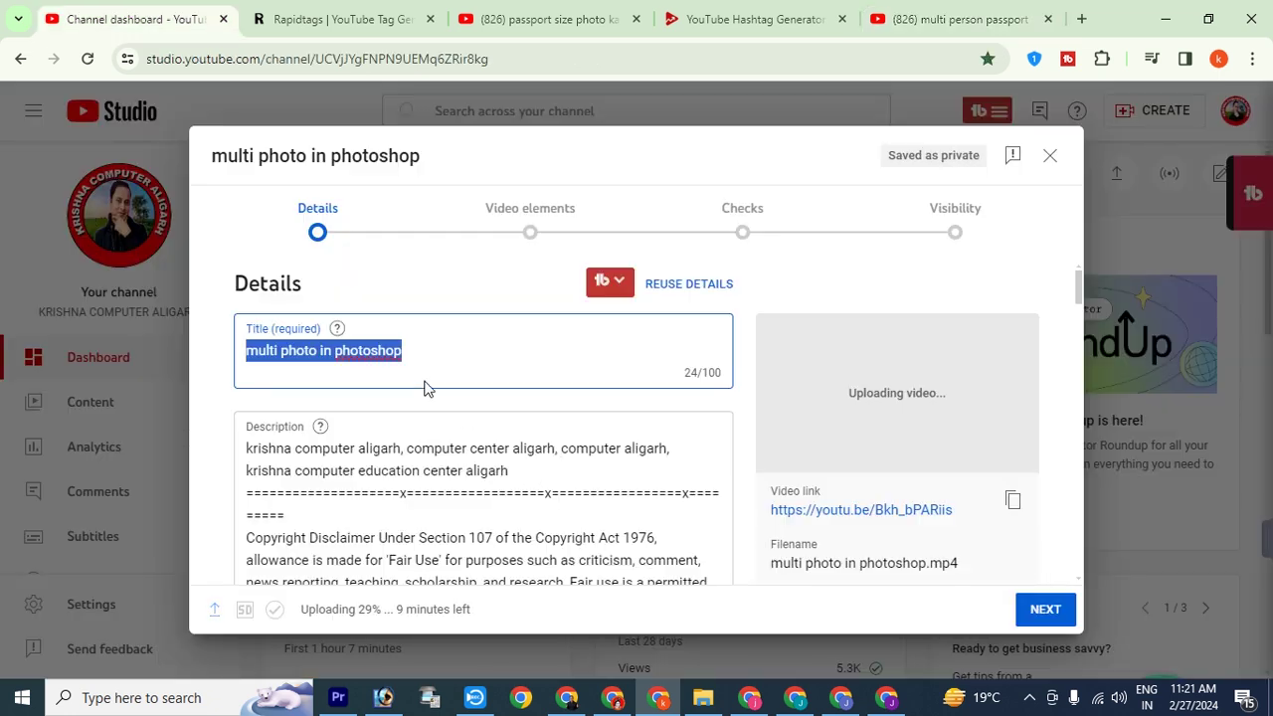
{"action": "left_click_drag", "start_coordinate": [439, 347], "coordinate": [204, 377]}
{"action": "type", "text": "ek"}
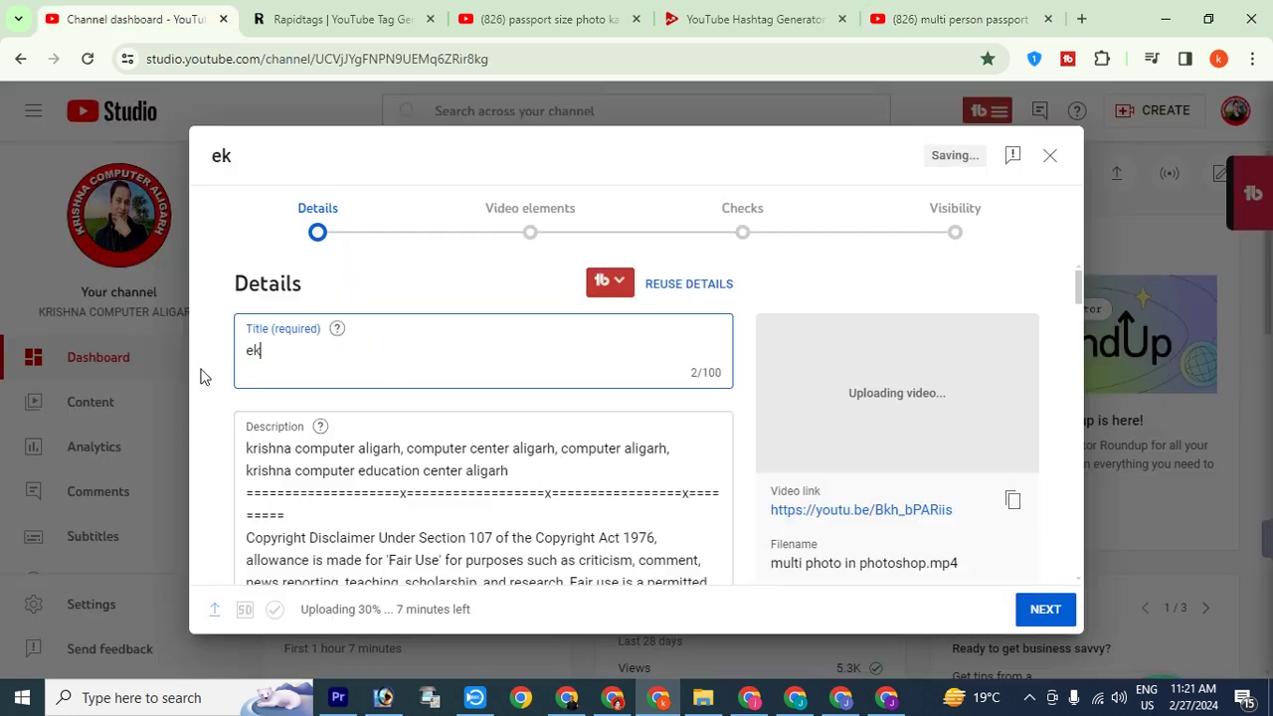
{"action": "key", "text": "alt+shift"}
{"action": "key", "text": "BackSpace"}
{"action": "key", "text": "BackSpace"}
{"action": "type", "text": "ek sath kais"}
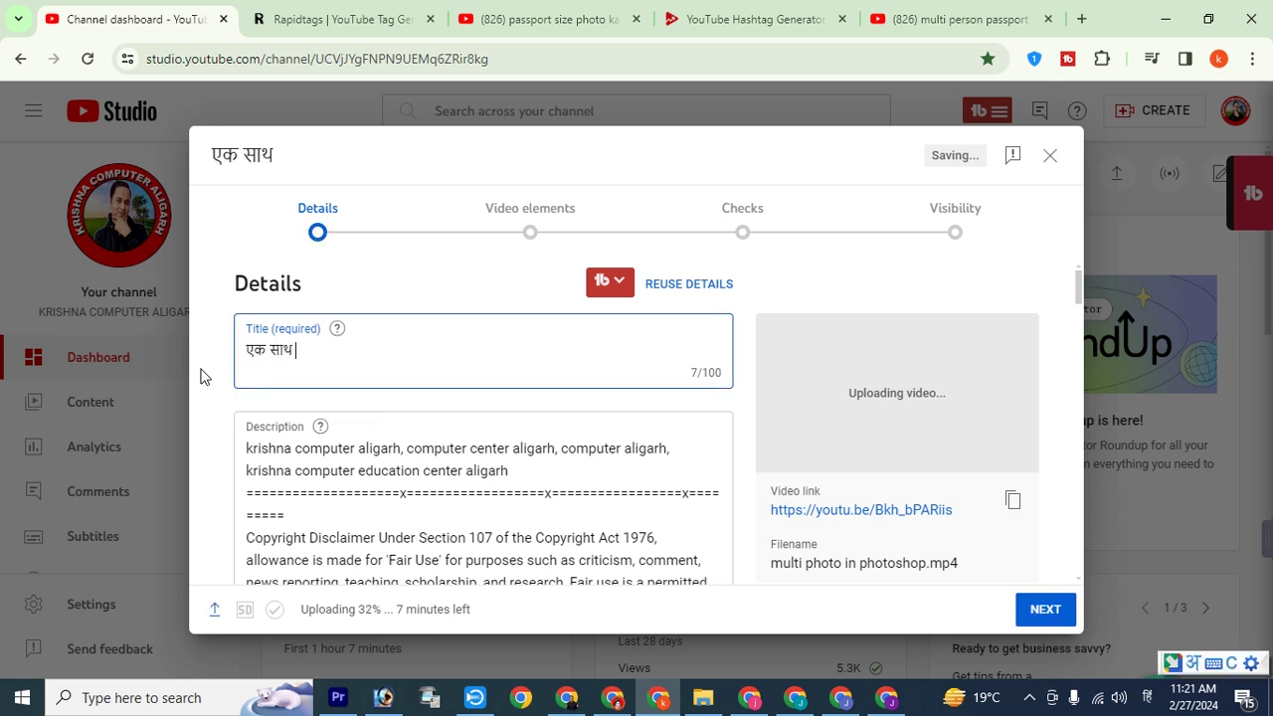
{"action": "key", "text": "BackSpace"}
{"action": "type", "text": "logo ke passpo"}
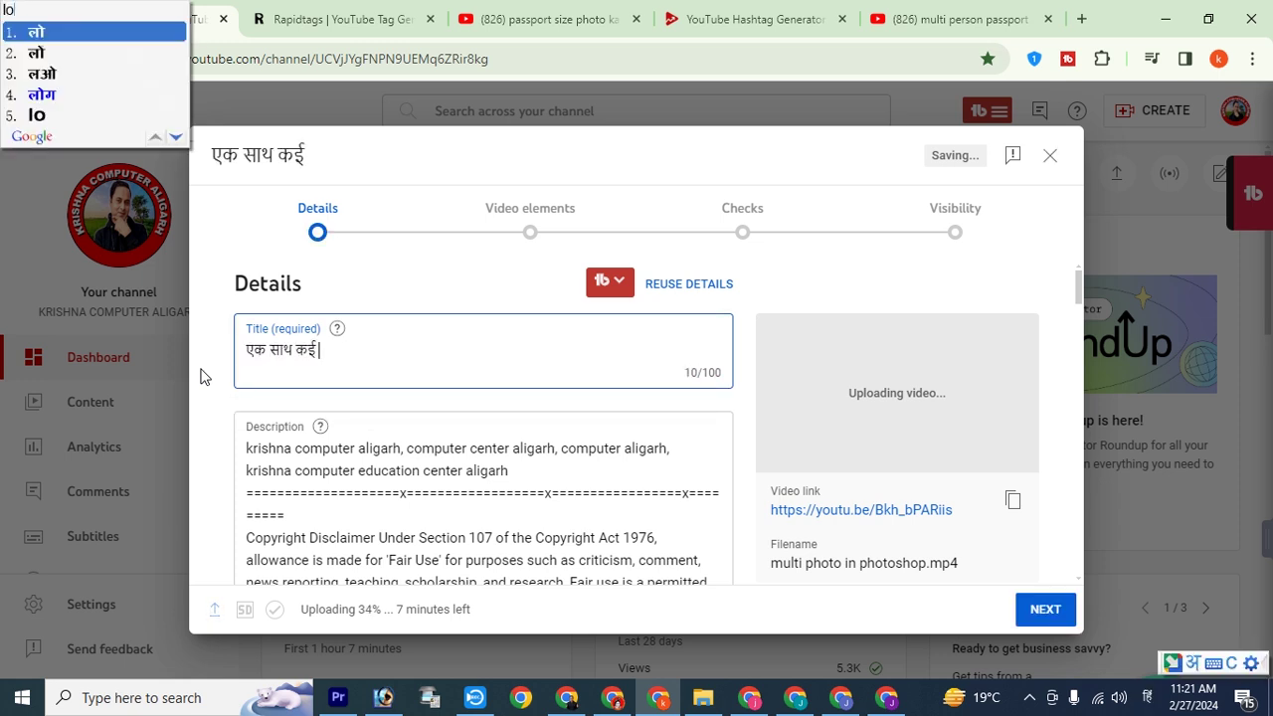
{"action": "type", "text": "rt5"}
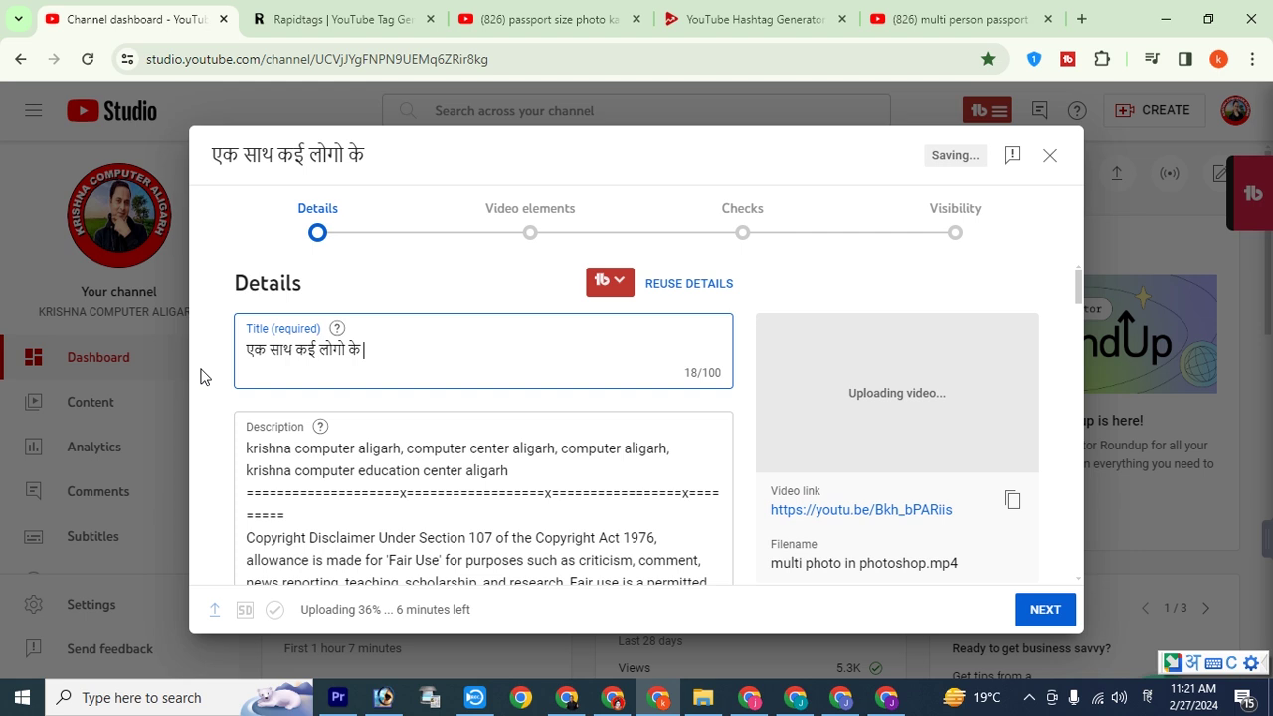
- Extend the video title with "Size Photo कैसे बनाये Photoshop में | Passport Size photo kaise banaye"
{"action": "type", "text": "Size"}
{"action": "key", "text": "Down"}
{"action": "key", "text": "Down"}
{"action": "type", "text": "5Photo"}
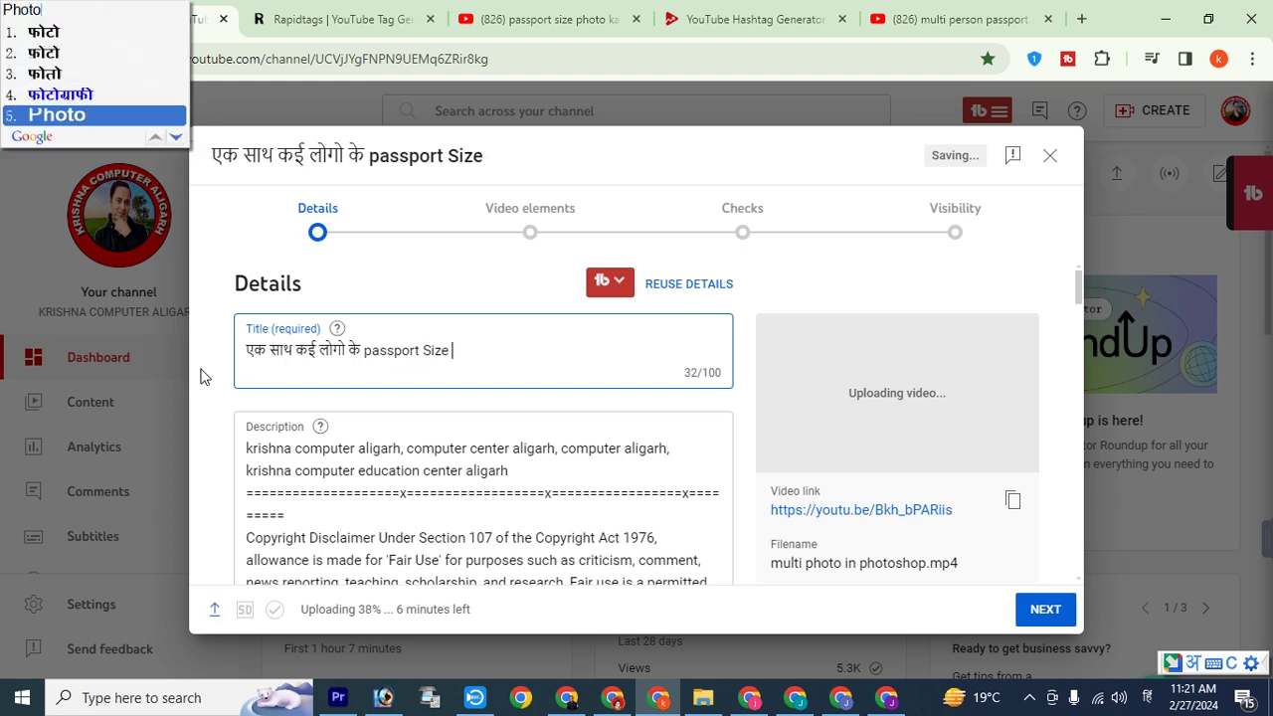
{"action": "type", "text": "5kais banaye Photoshop"}
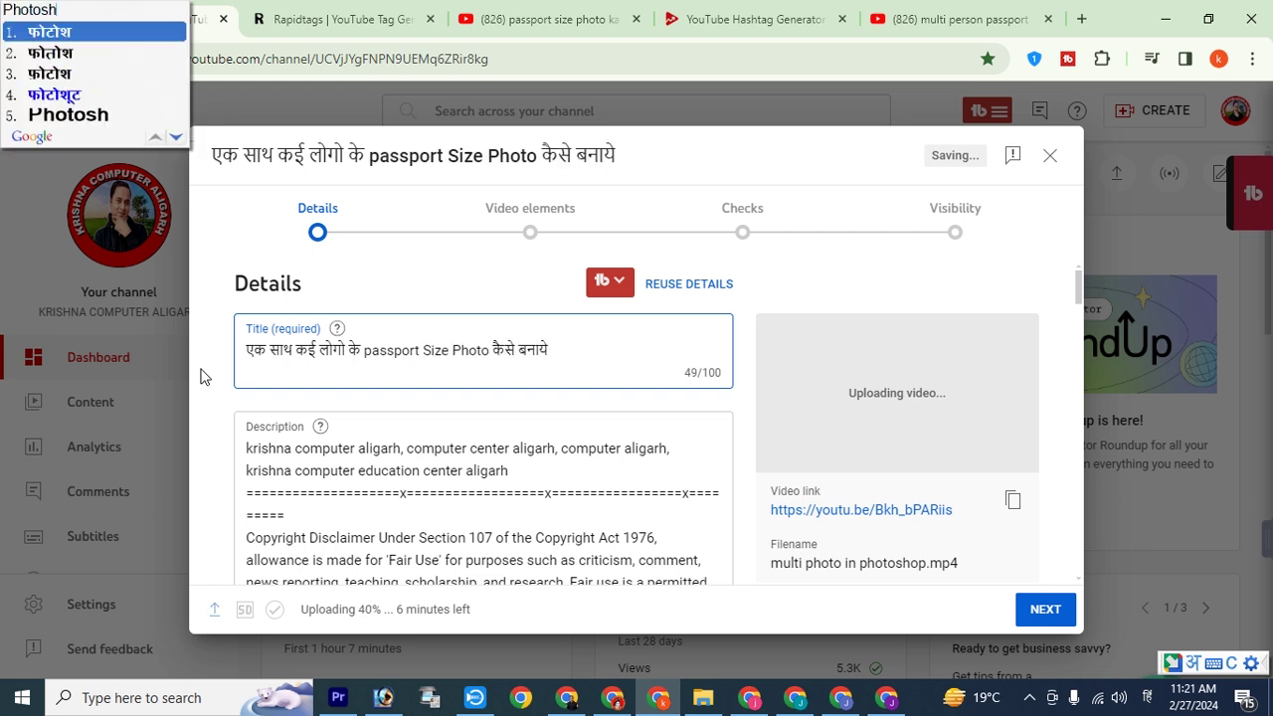
{"action": "type", "text": "5"}
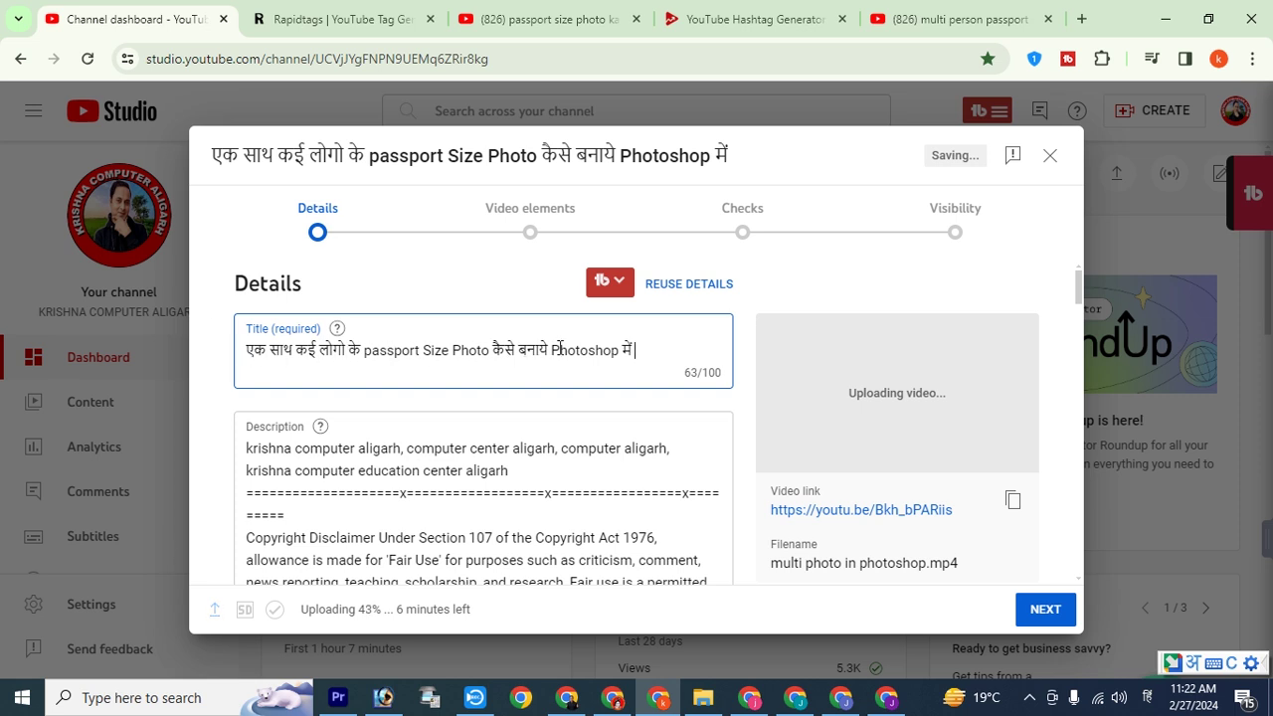
{"action": "type", "text": "| Passport"}
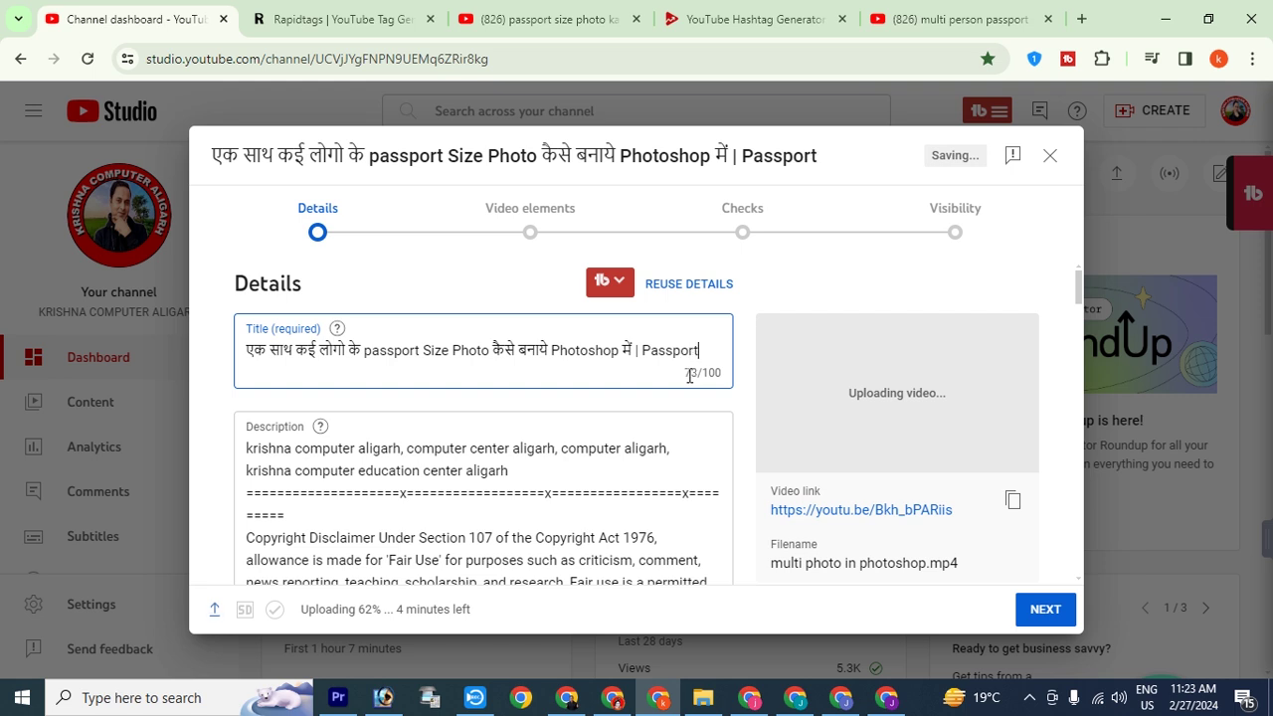
{"action": "type", "text": " Size photo kaise banaye"}
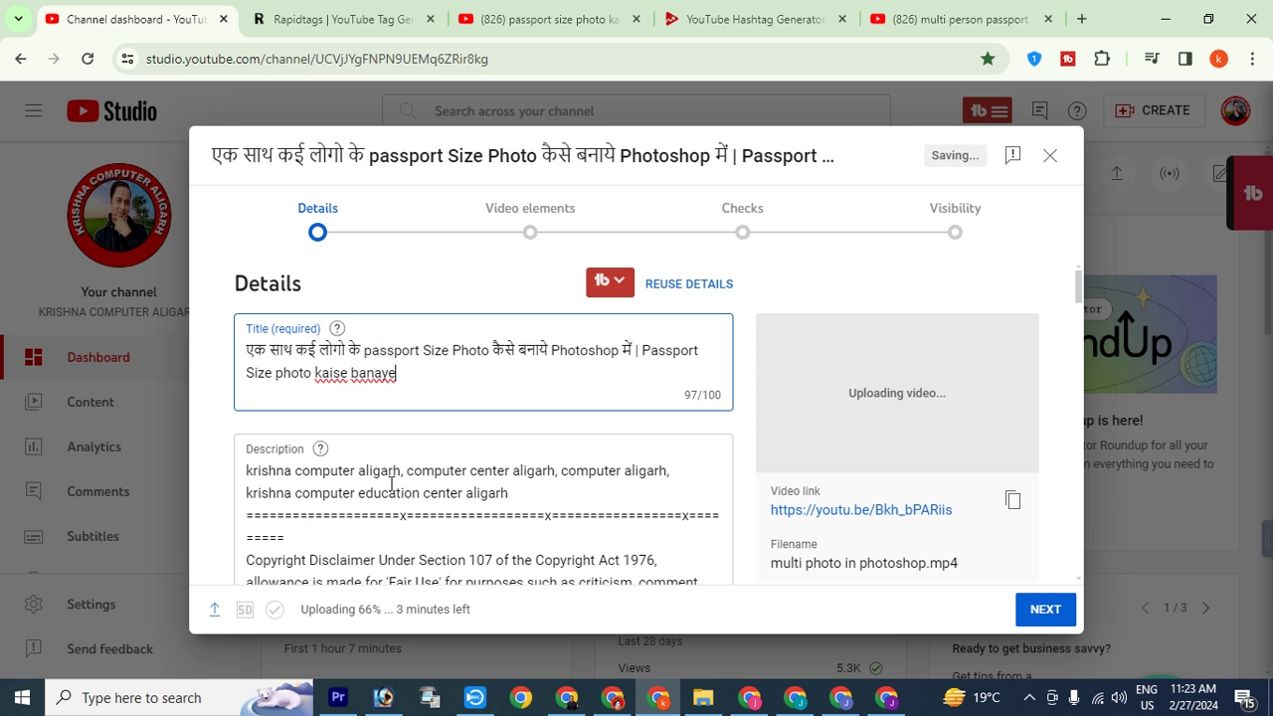
- Generate tags in Rapidtags from the title part "एक साथ कई लोगो के passport Size Photo कैसे बनाये Photoshop में"
{"action": "left_click_drag", "start_coordinate": [395, 373], "coordinate": [239, 368]}
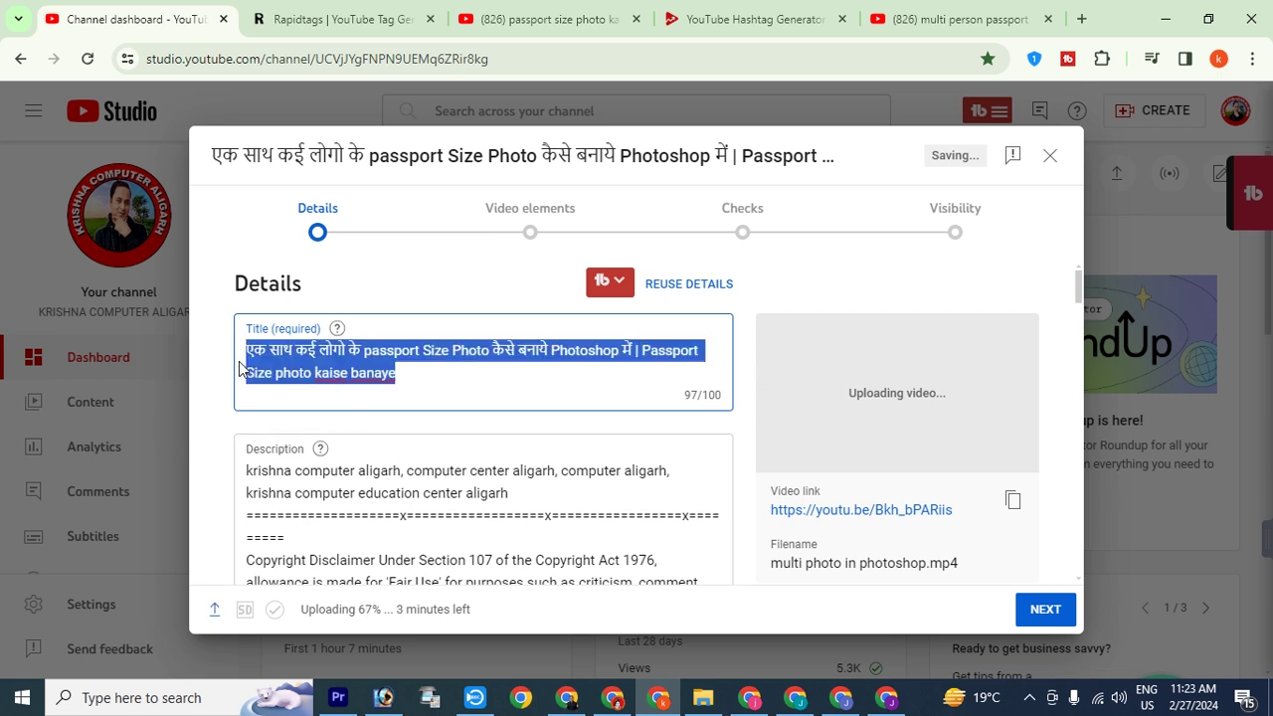
{"action": "left_click", "coordinate": [511, 372]}
{"action": "left_click_drag", "start_coordinate": [248, 350], "coordinate": [635, 356]}
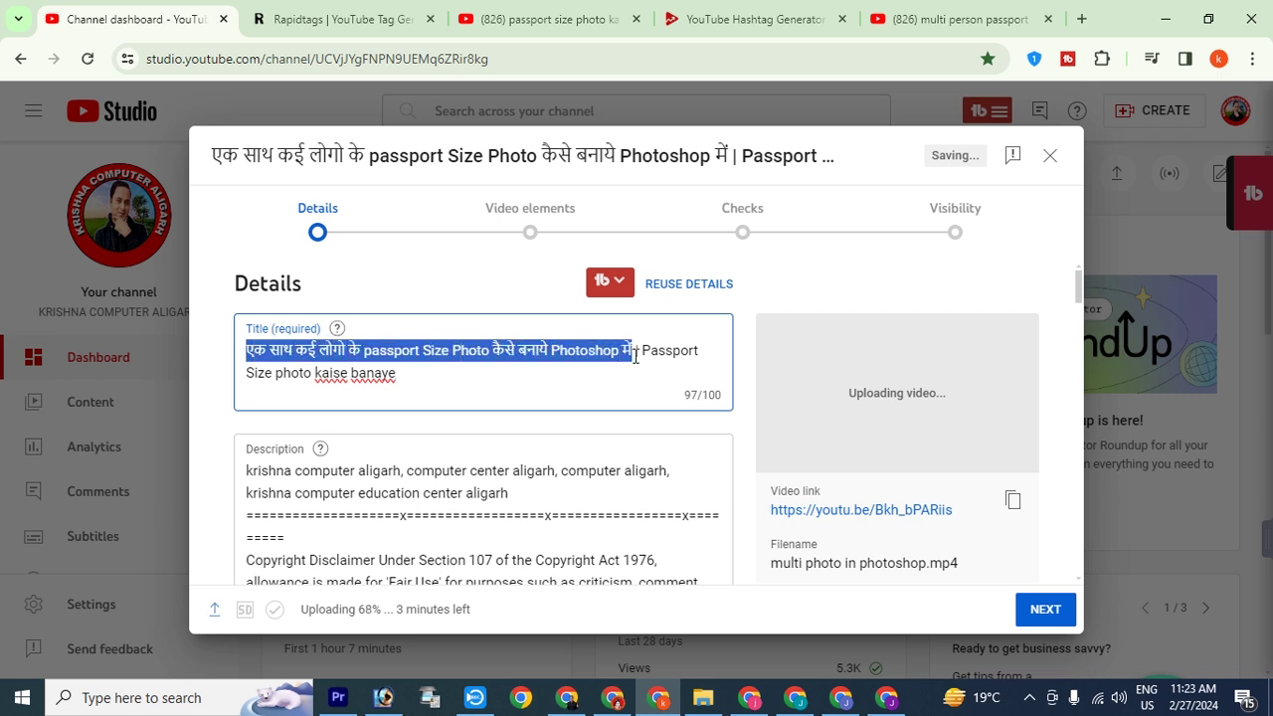
{"action": "left_click", "coordinate": [335, 20]}
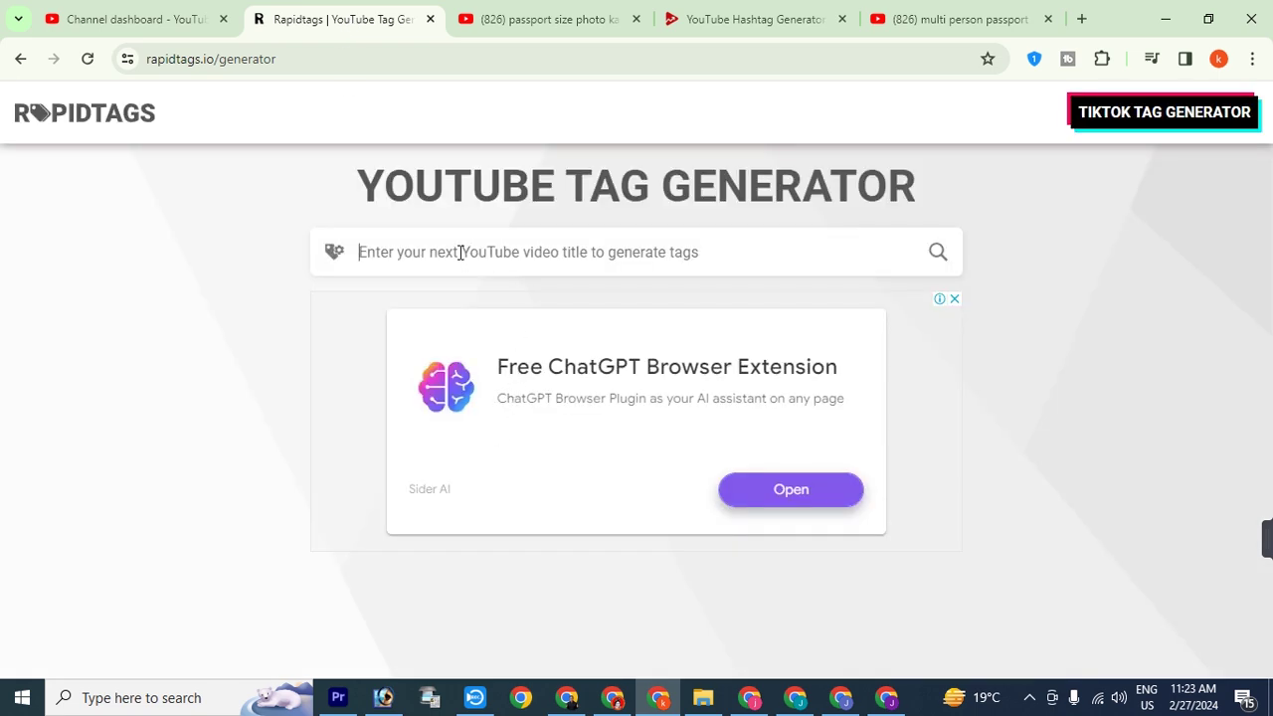
{"action": "type", "text": "एक साथ कई लोगों के passport Size Photo कैसे बनाये Photoshop में"}
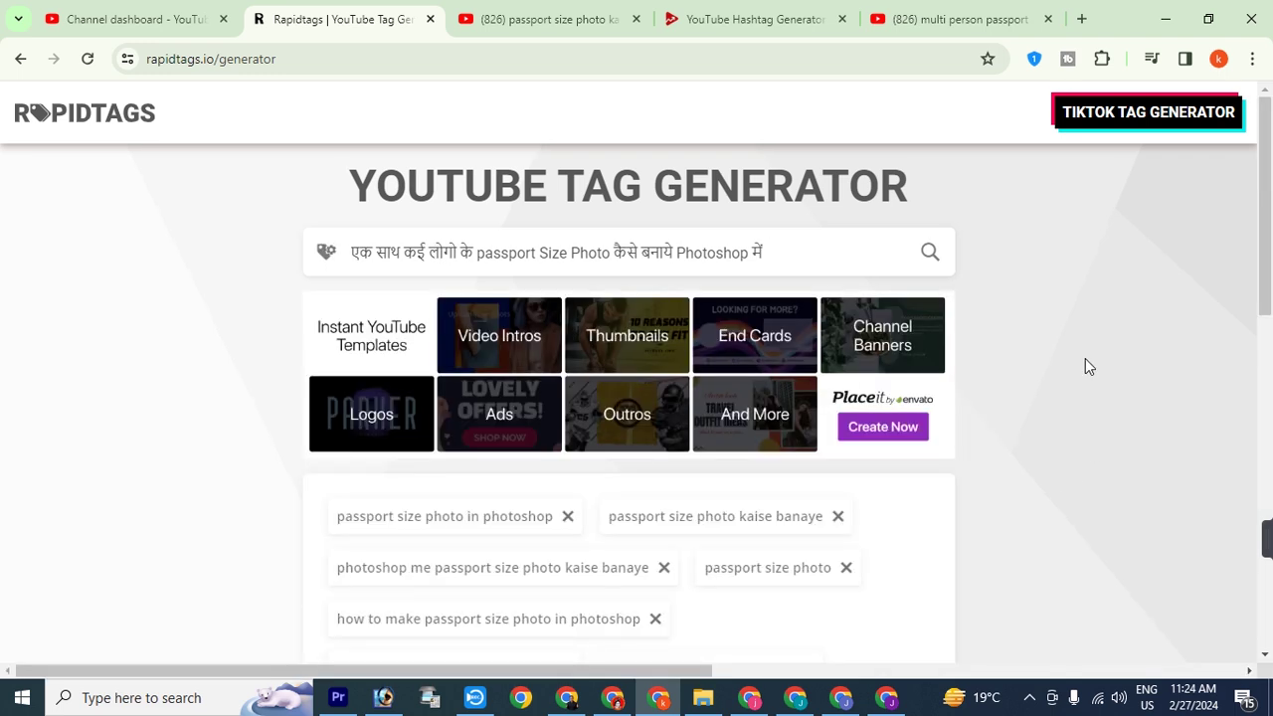
- Copy all the tags generated for the Hindi title part and paste them into the uploading video's tags
{"action": "scroll", "coordinate": [1082, 362], "scroll_direction": "down", "scroll_amount": 6}
{"action": "scroll", "coordinate": [909, 387], "scroll_direction": "up", "scroll_amount": 2}
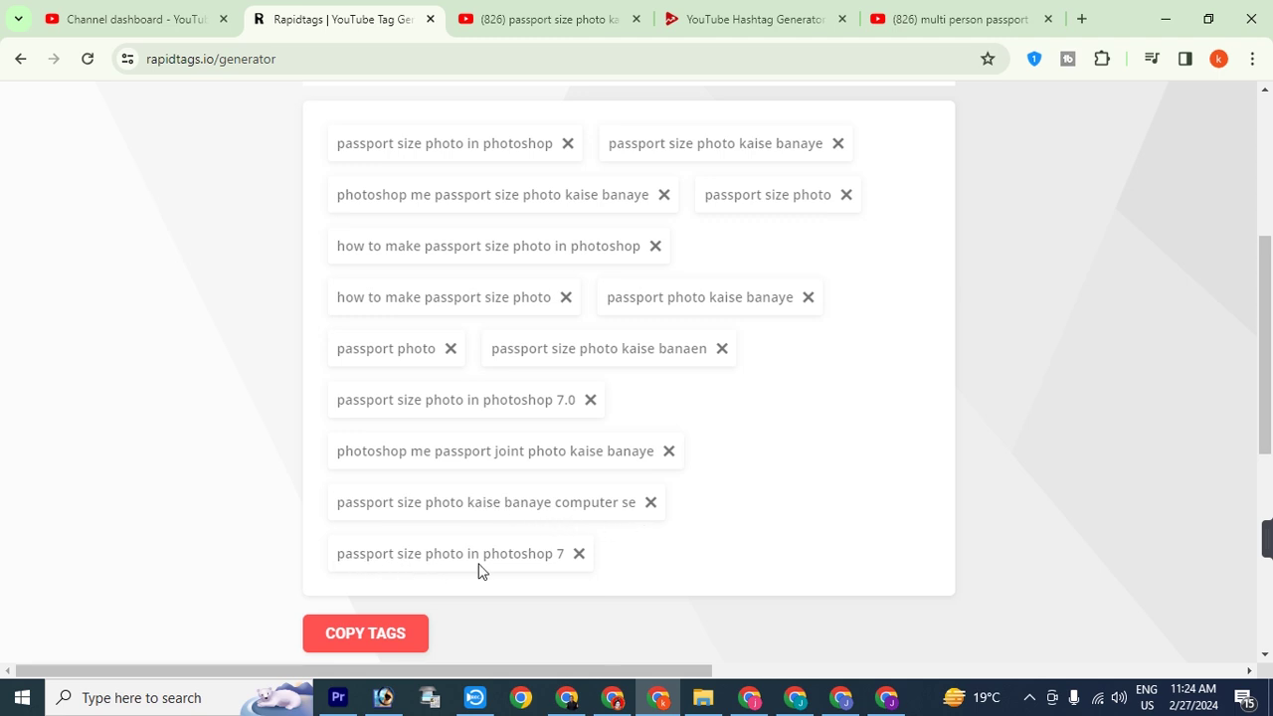
{"action": "left_click", "coordinate": [336, 635]}
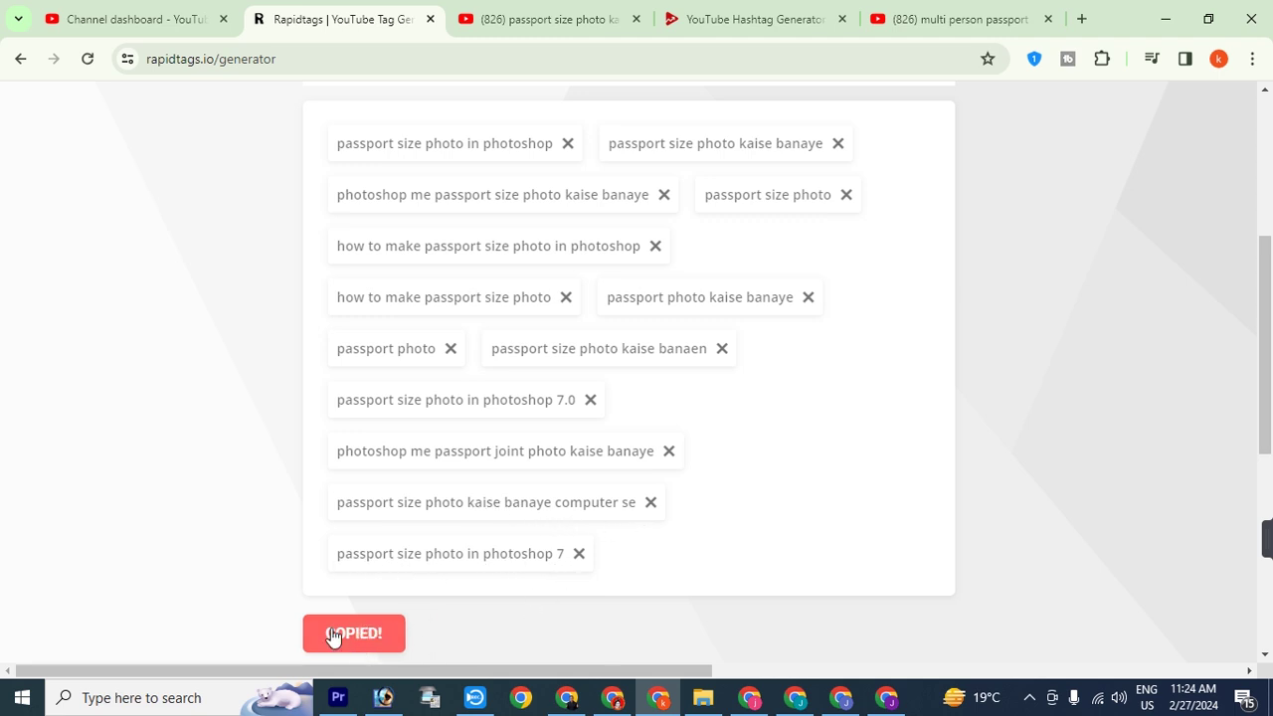
{"action": "left_click", "coordinate": [129, 19]}
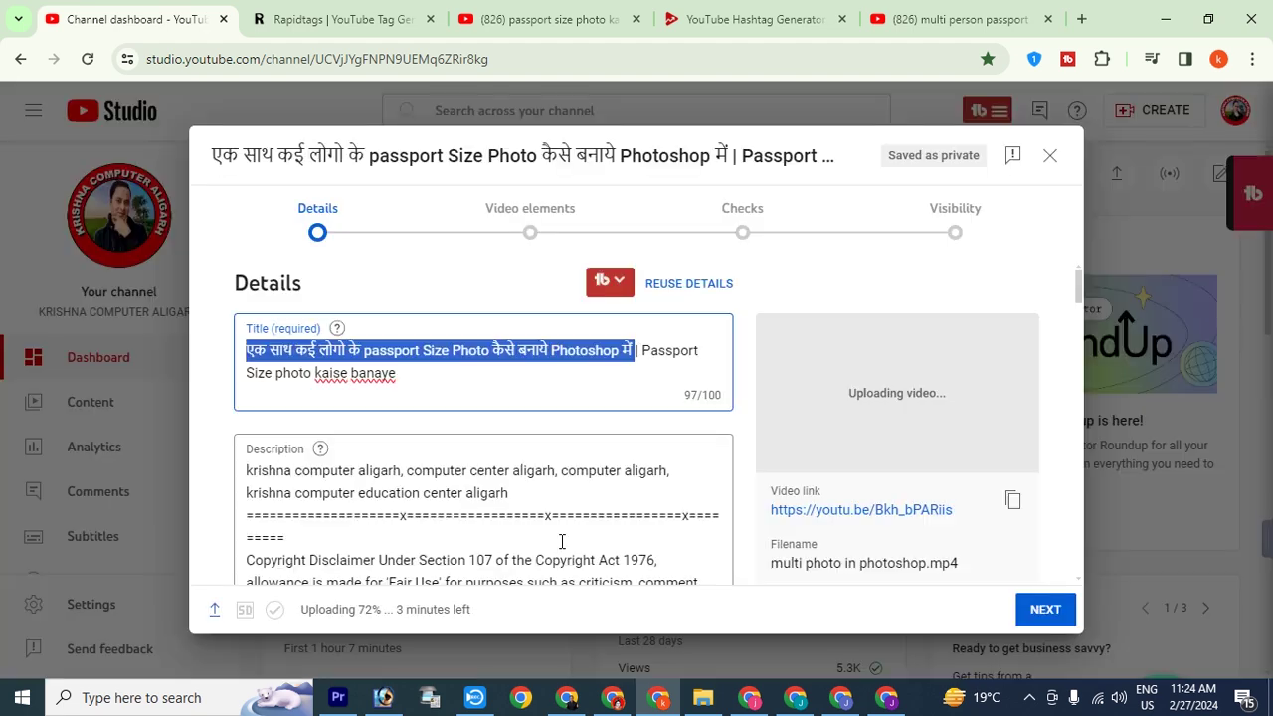
{"action": "scroll", "coordinate": [497, 478], "scroll_direction": "down", "scroll_amount": 10}
{"action": "left_click", "coordinate": [406, 480]}
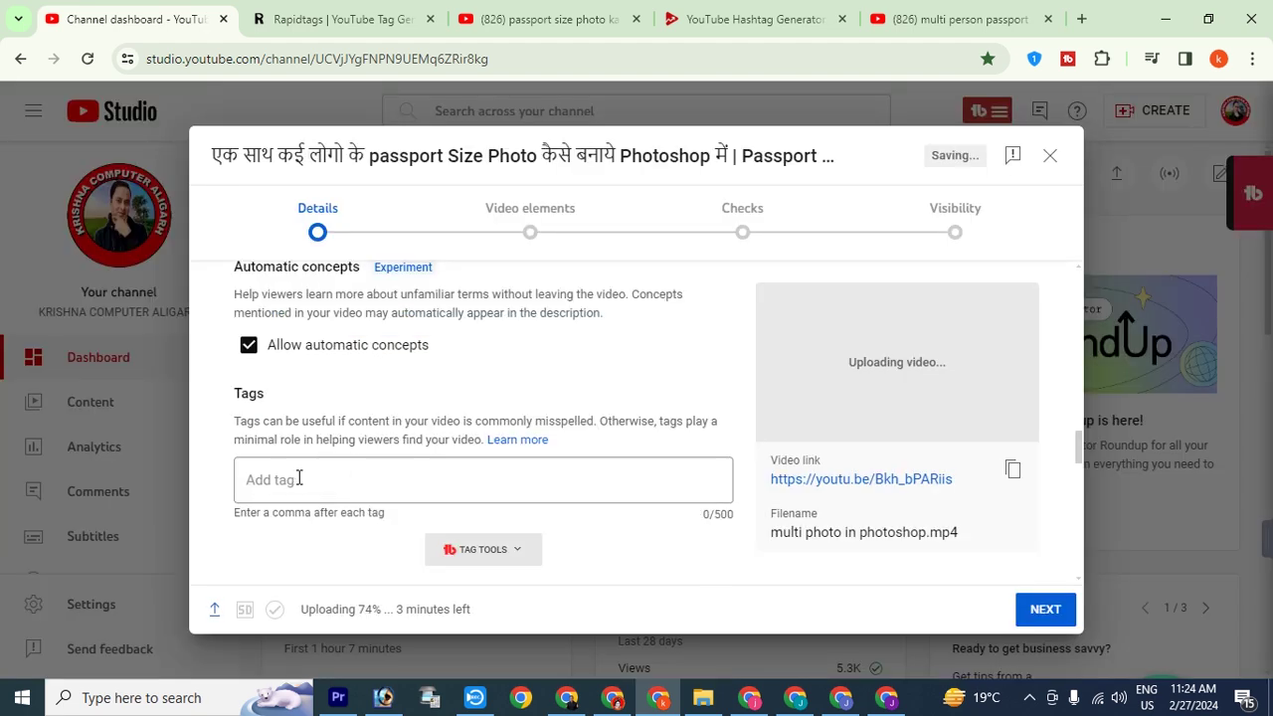
{"action": "left_click", "coordinate": [325, 478]}
{"action": "key", "text": "ctrl+v"}
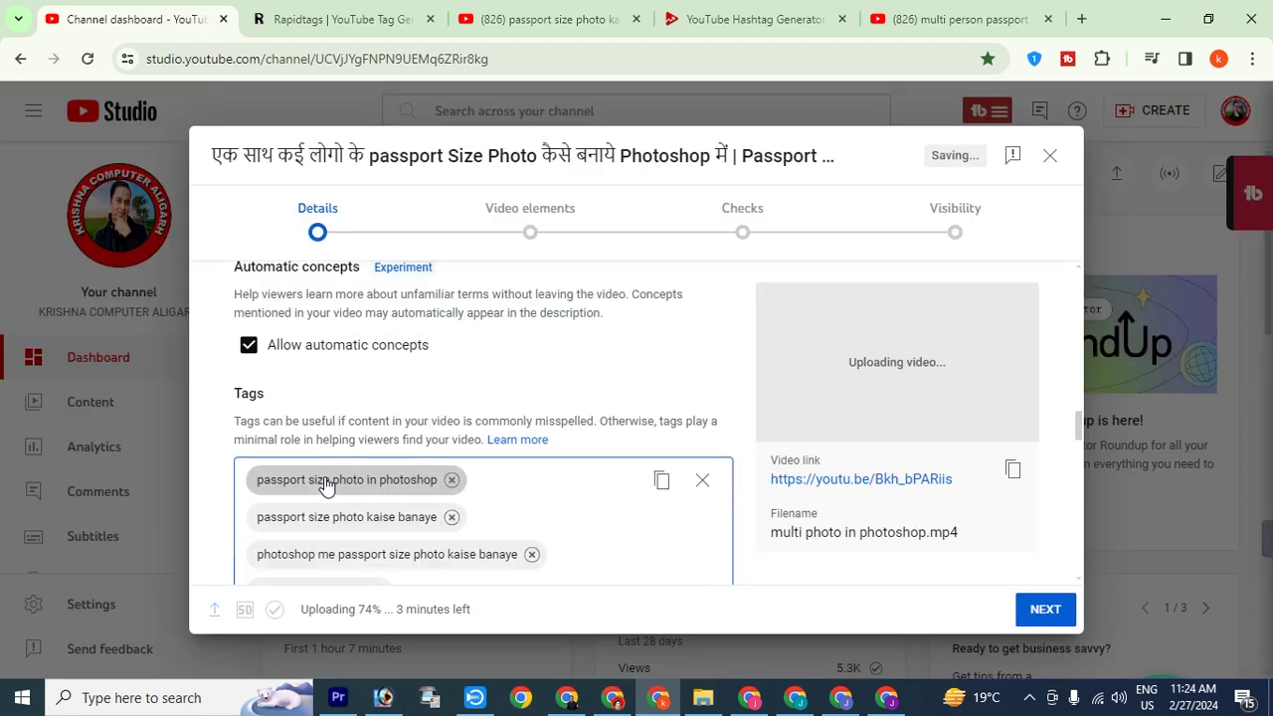
- Generate tags in Rapidtags from the title part "Passport Size photo kaise banaye"
{"action": "scroll", "coordinate": [652, 404], "scroll_direction": "up", "scroll_amount": 10}
{"action": "scroll", "coordinate": [645, 403], "scroll_direction": "up", "scroll_amount": 5}
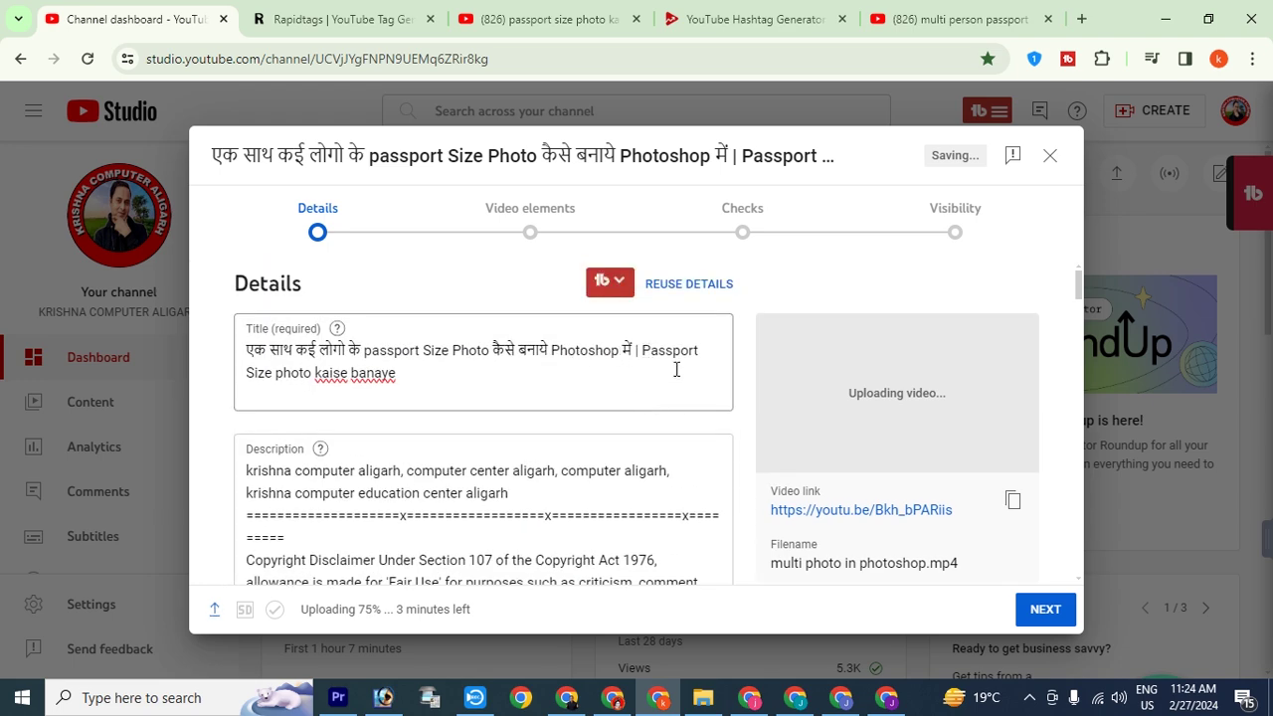
{"action": "left_click_drag", "start_coordinate": [643, 350], "coordinate": [677, 370]}
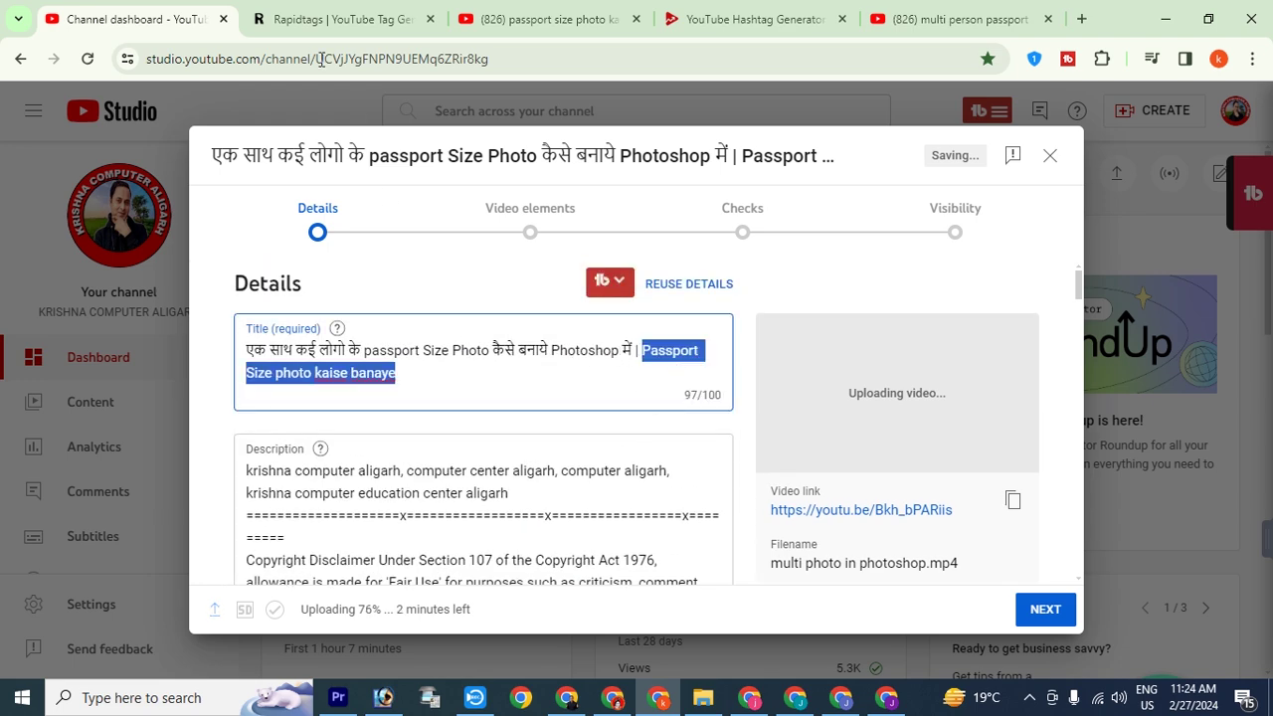
{"action": "left_click", "coordinate": [321, 17]}
{"action": "scroll", "coordinate": [468, 219], "scroll_direction": "up", "scroll_amount": 4}
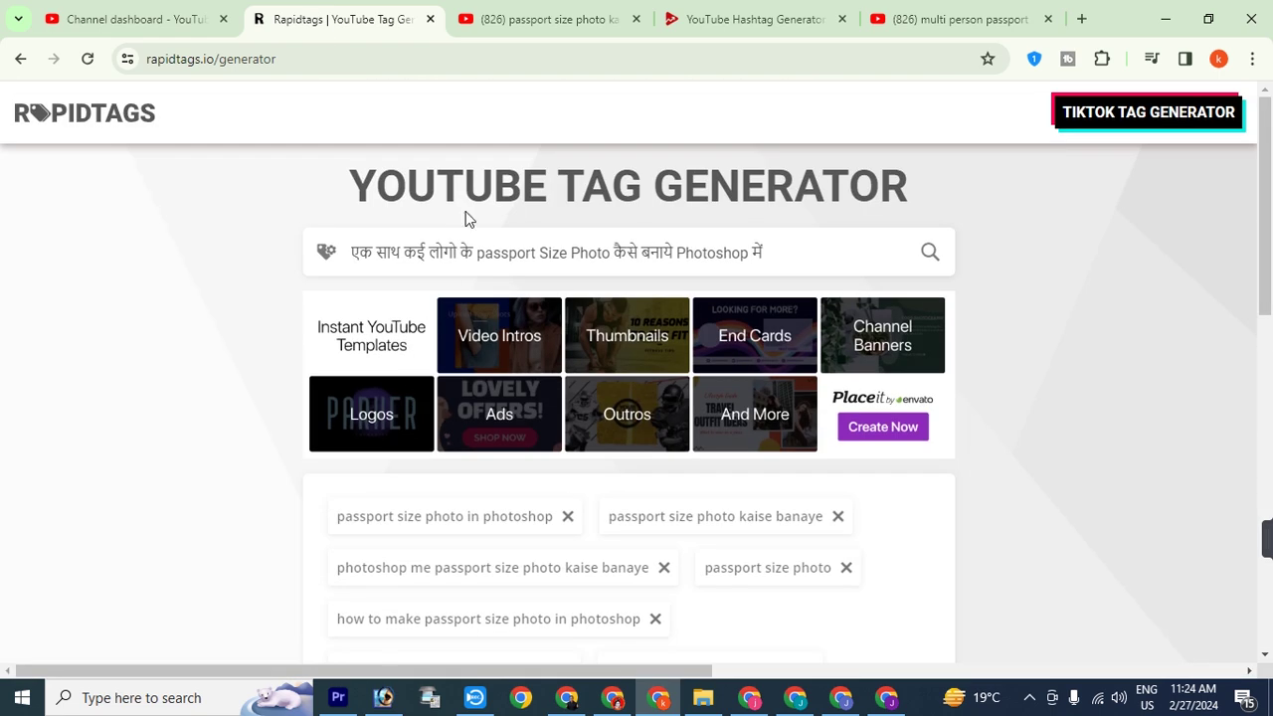
{"action": "left_click_drag", "start_coordinate": [776, 250], "coordinate": [328, 268]}
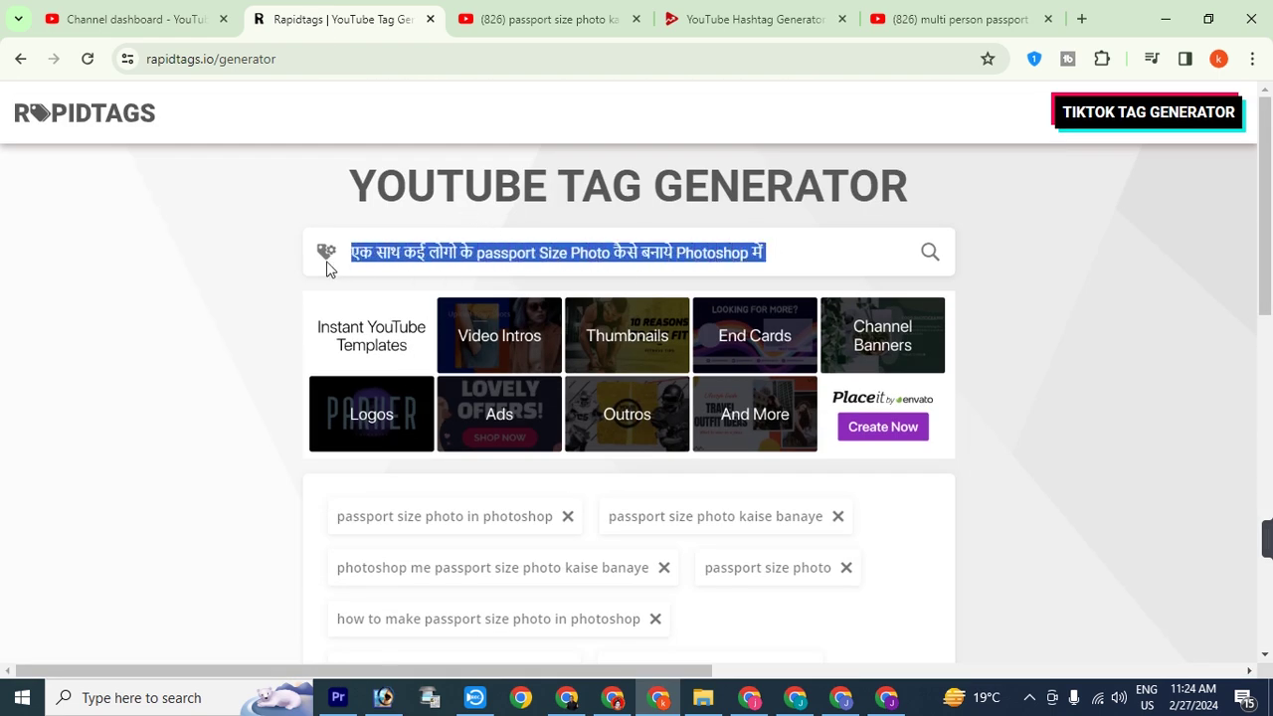
{"action": "key", "text": "ctrl+v"}
{"action": "key", "text": "Return"}
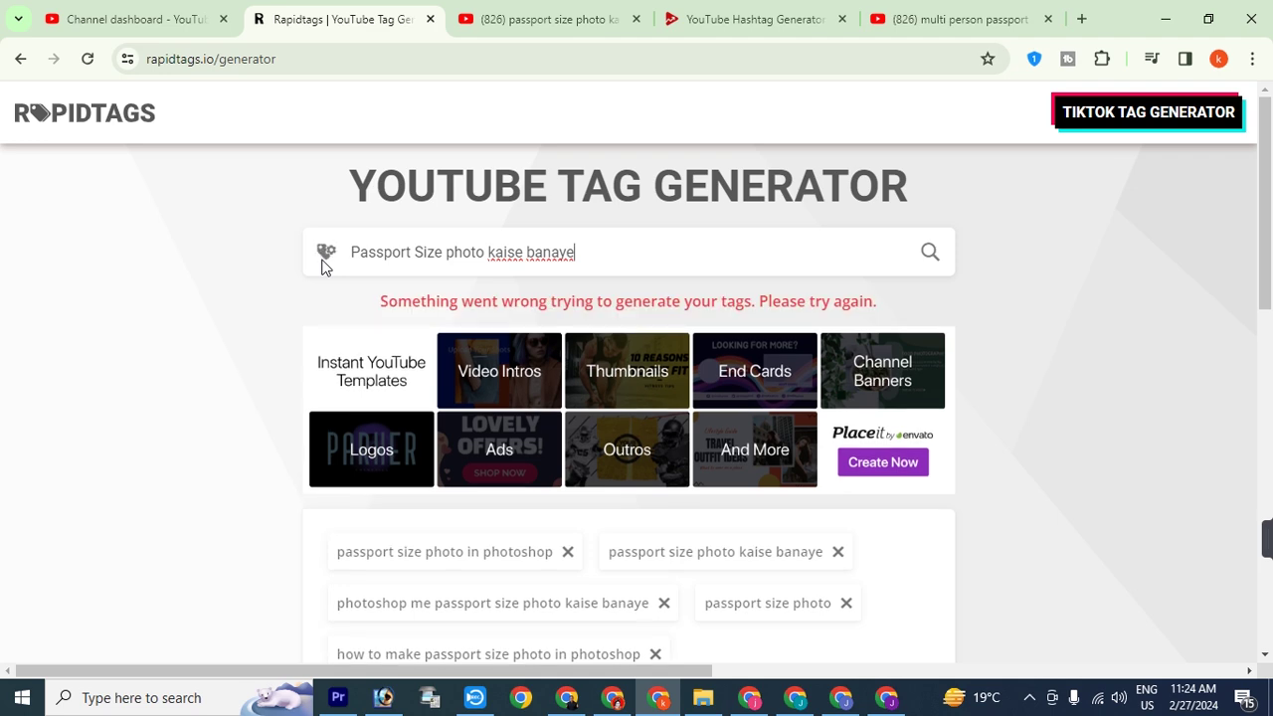
{"action": "scroll", "coordinate": [591, 464], "scroll_direction": "down", "scroll_amount": 3}
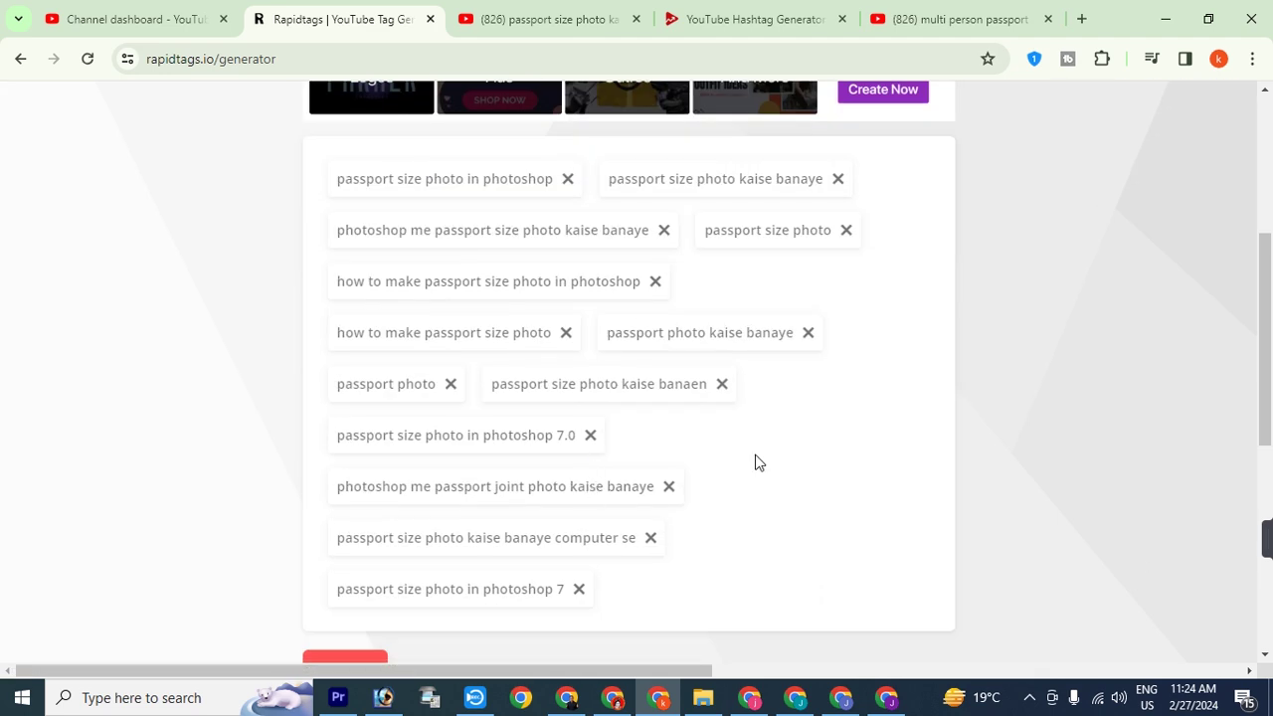
{"action": "scroll", "coordinate": [758, 462], "scroll_direction": "up", "scroll_amount": 4}
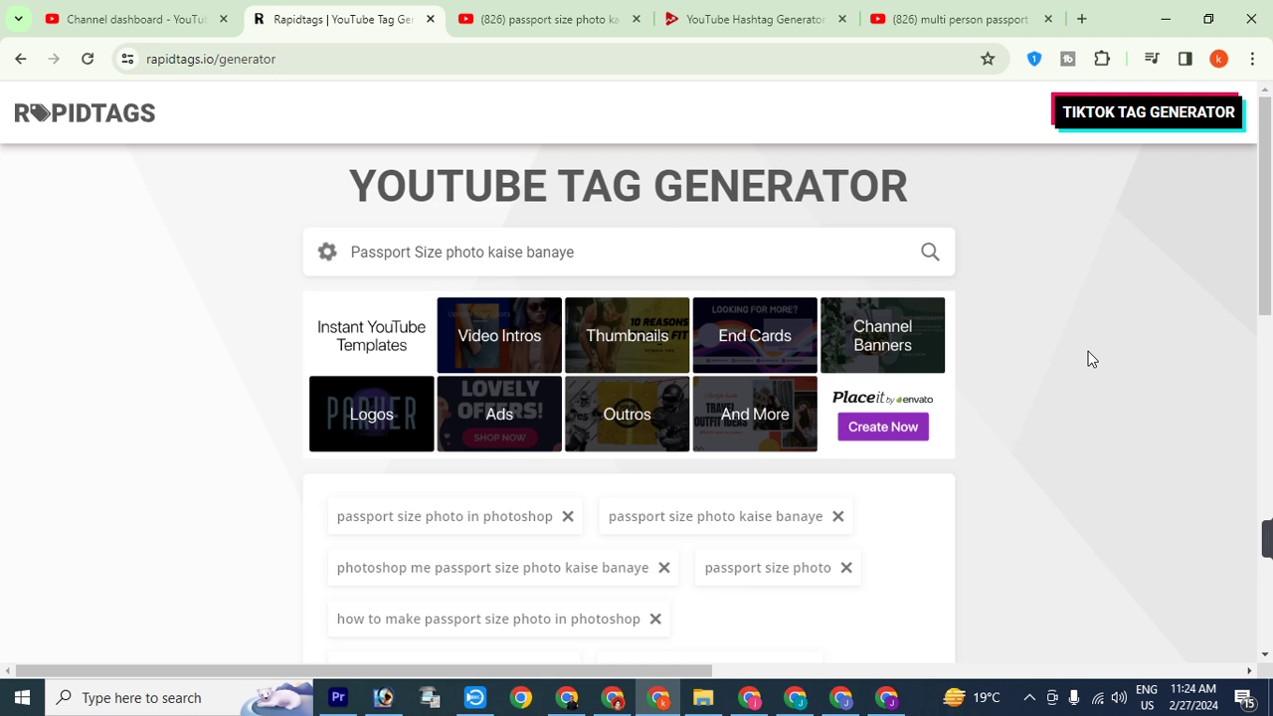
- Copy the tags generated for "Passport Size photo kaise banaye" and add them after the video's existing tags
{"action": "scroll", "coordinate": [1080, 378], "scroll_direction": "down", "scroll_amount": 4}
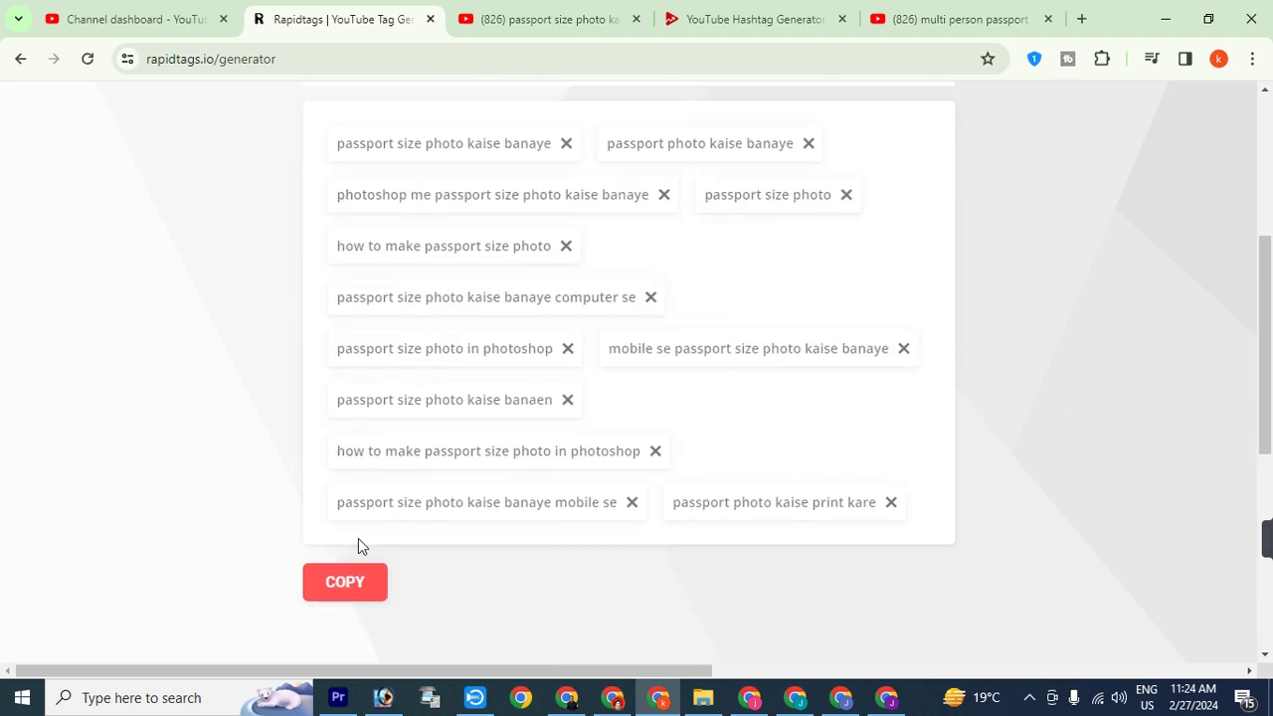
{"action": "left_click", "coordinate": [353, 587]}
{"action": "left_click", "coordinate": [142, 22]}
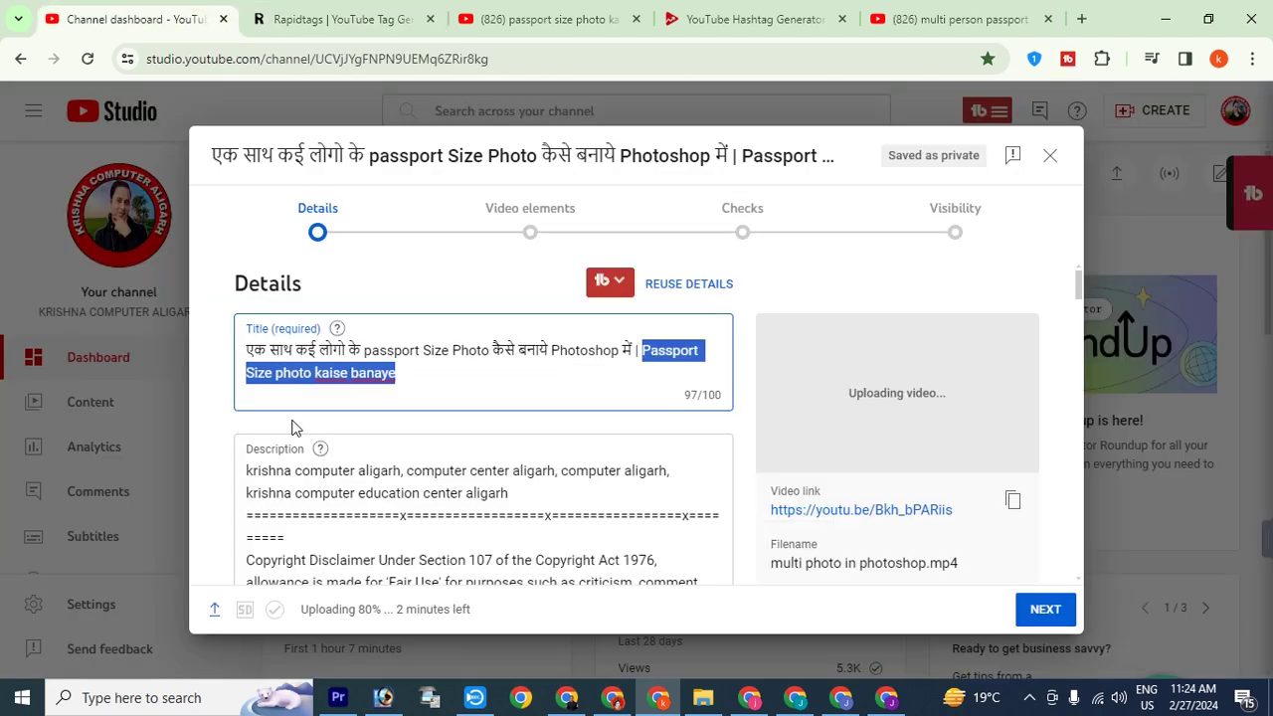
{"action": "scroll", "coordinate": [626, 512], "scroll_direction": "down", "scroll_amount": 15}
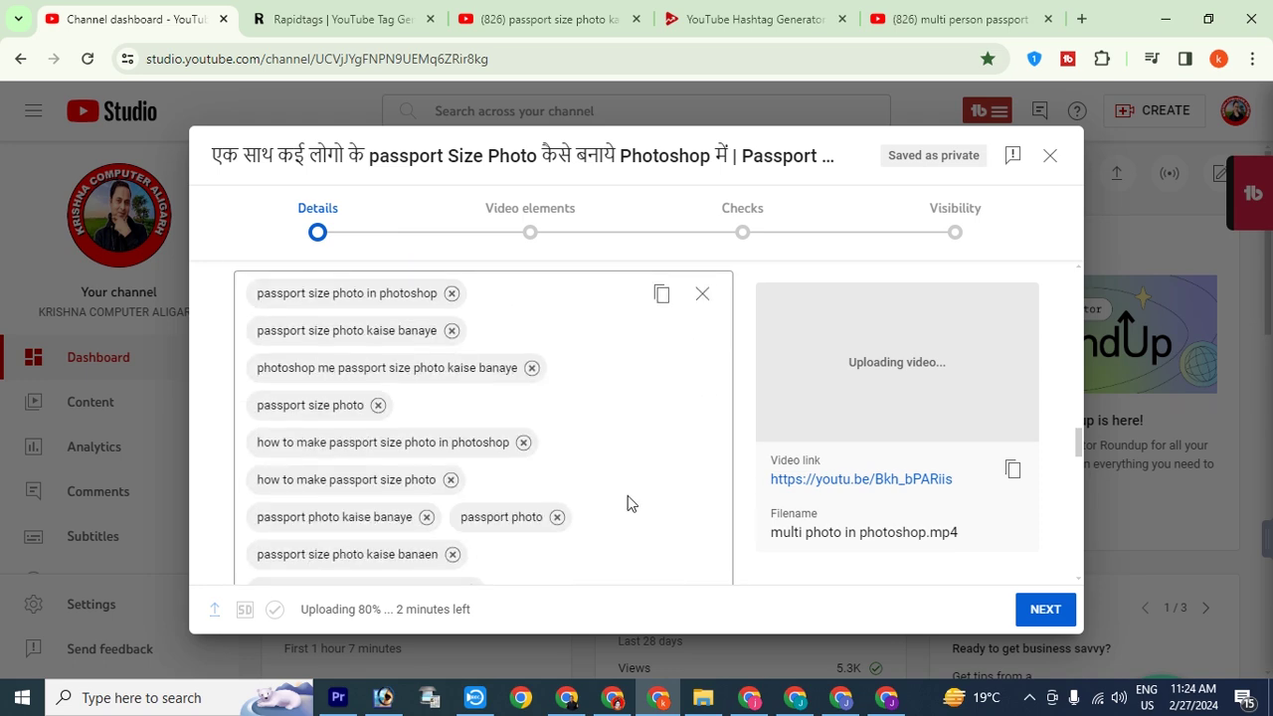
{"action": "scroll", "coordinate": [596, 527], "scroll_direction": "down", "scroll_amount": 2}
{"action": "left_click", "coordinate": [520, 429]}
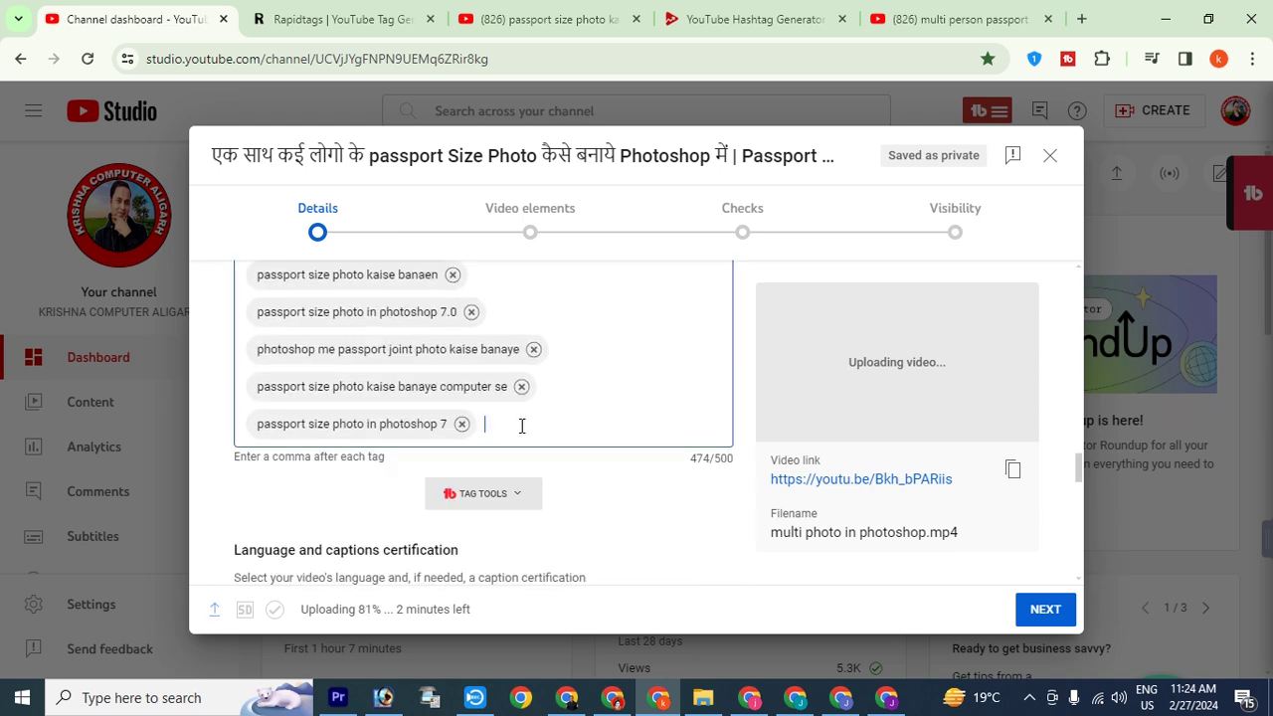
{"action": "key", "text": "ctrl+v"}
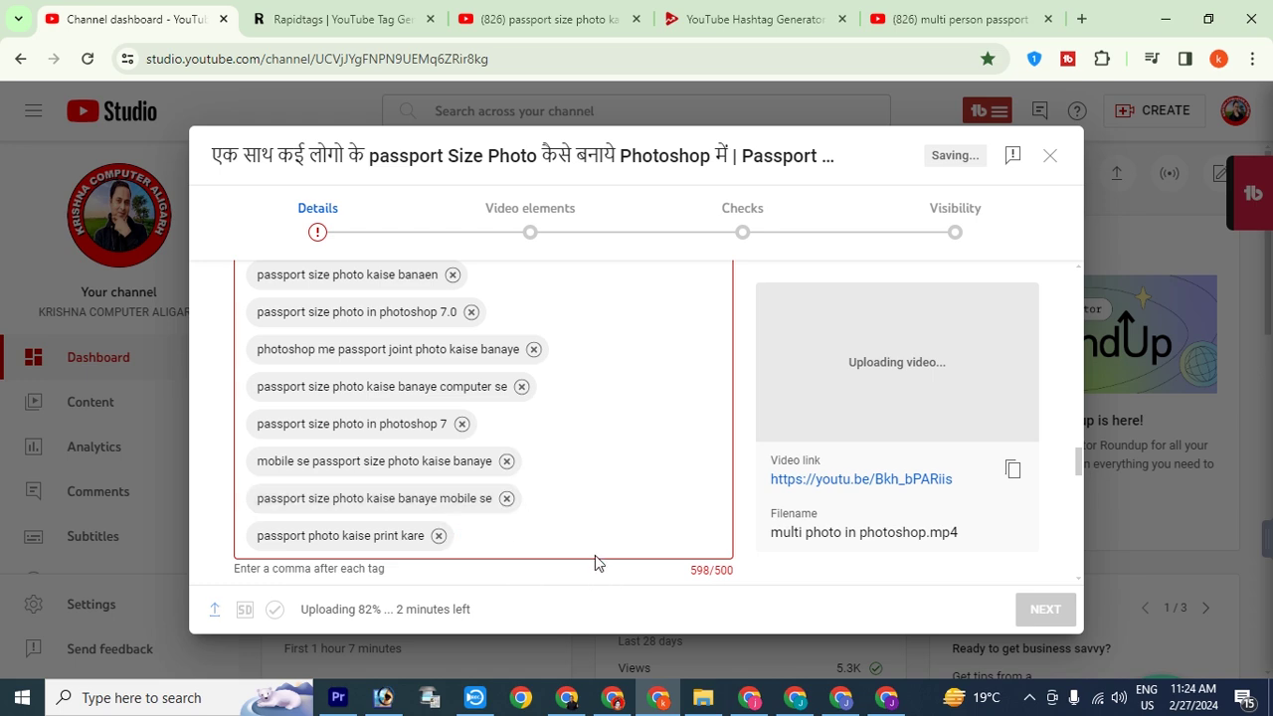
- Revisit the YouTube search results and add a further set of Rapidtags passport photo tags to the video's tags
{"action": "left_click", "coordinate": [907, 28]}
{"action": "scroll", "coordinate": [567, 368], "scroll_direction": "up", "scroll_amount": 4}
{"action": "left_click", "coordinate": [338, 19]}
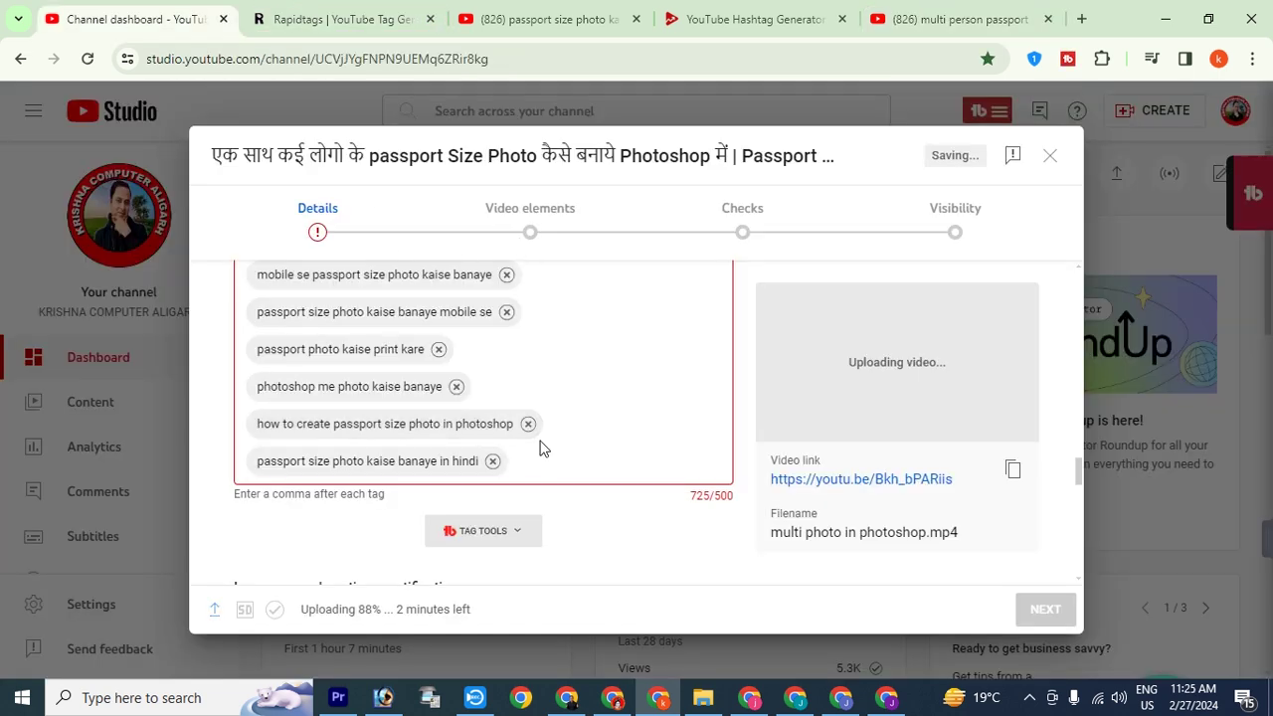
- Copy the video's complete tag list and go back to the end of the description
{"action": "scroll", "coordinate": [389, 367], "scroll_direction": "up", "scroll_amount": 10}
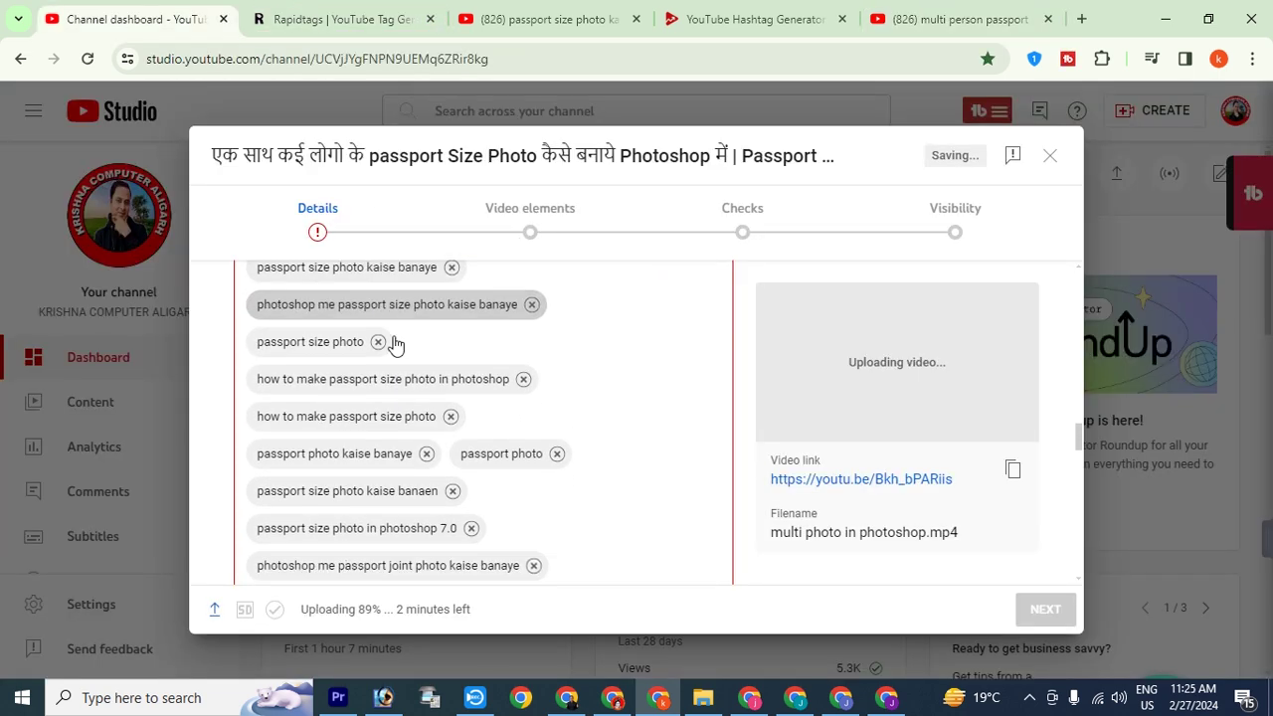
{"action": "scroll", "coordinate": [646, 418], "scroll_direction": "up", "scroll_amount": 5}
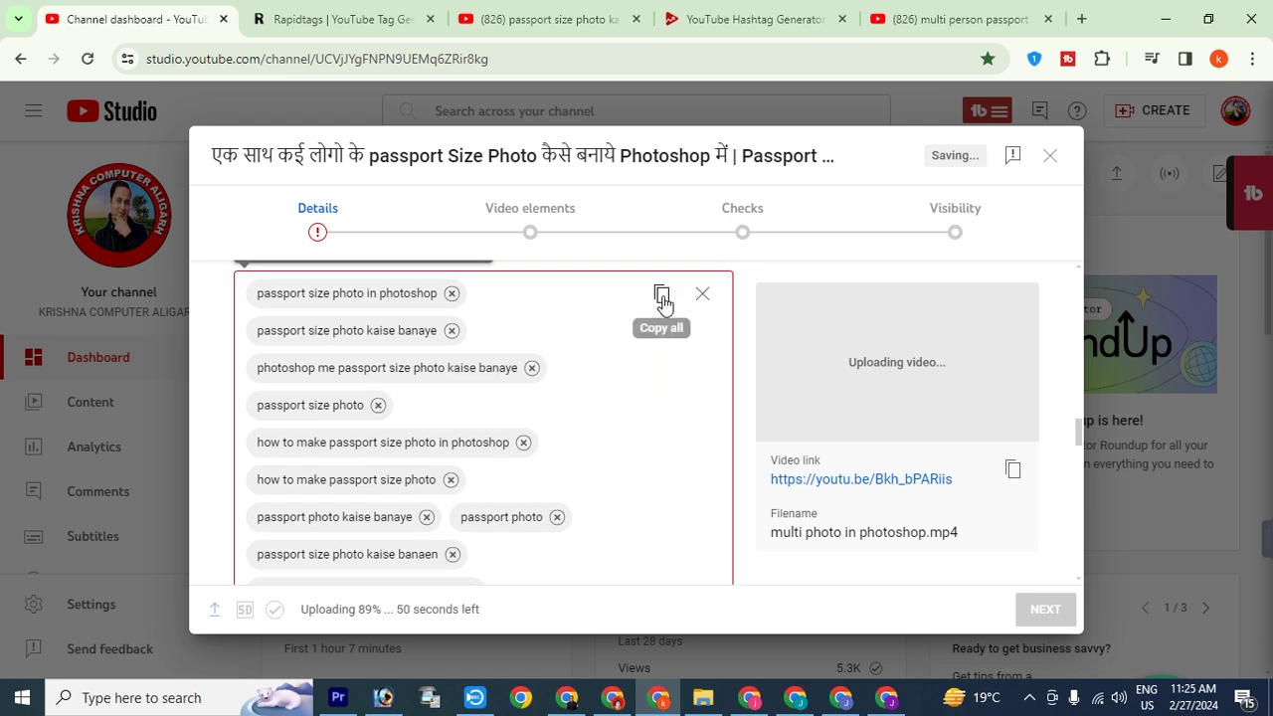
{"action": "left_click", "coordinate": [662, 297]}
{"action": "scroll", "coordinate": [557, 388], "scroll_direction": "up", "scroll_amount": 15}
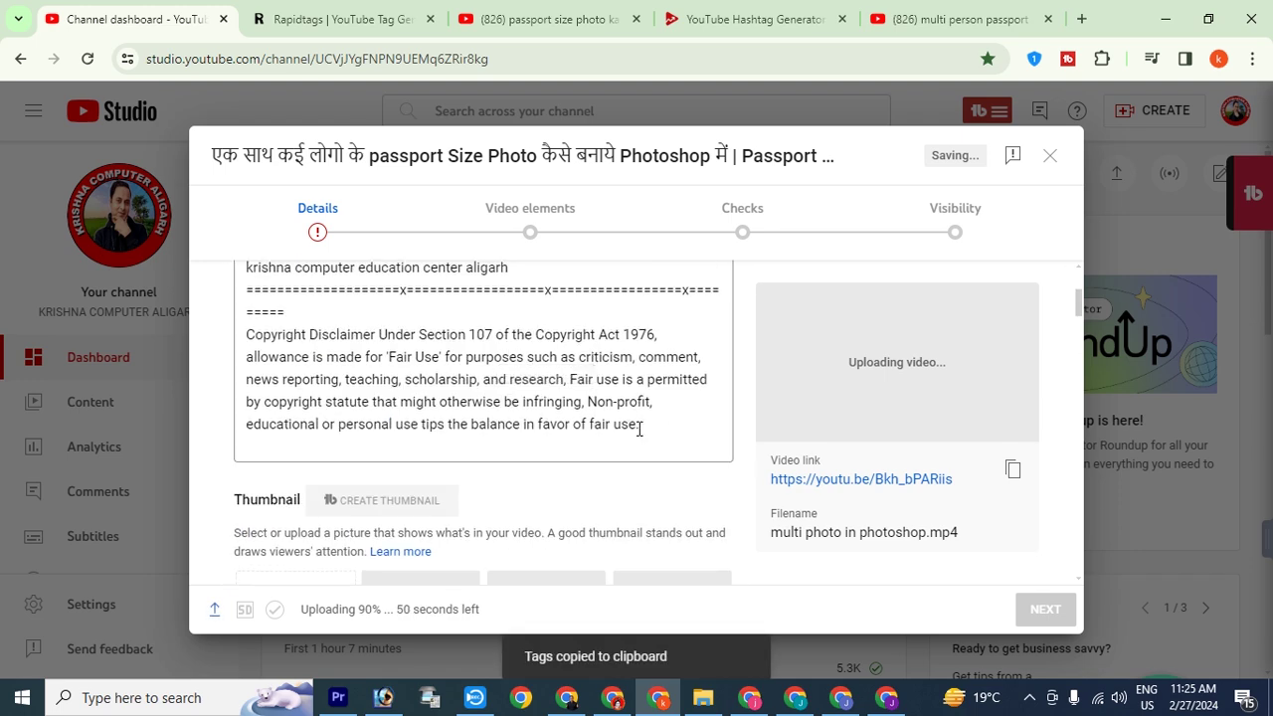
- Paste the copied tag list at the end of the description, below the copyright disclaimer
{"action": "left_click", "coordinate": [661, 431]}
{"action": "key", "text": "Return"}
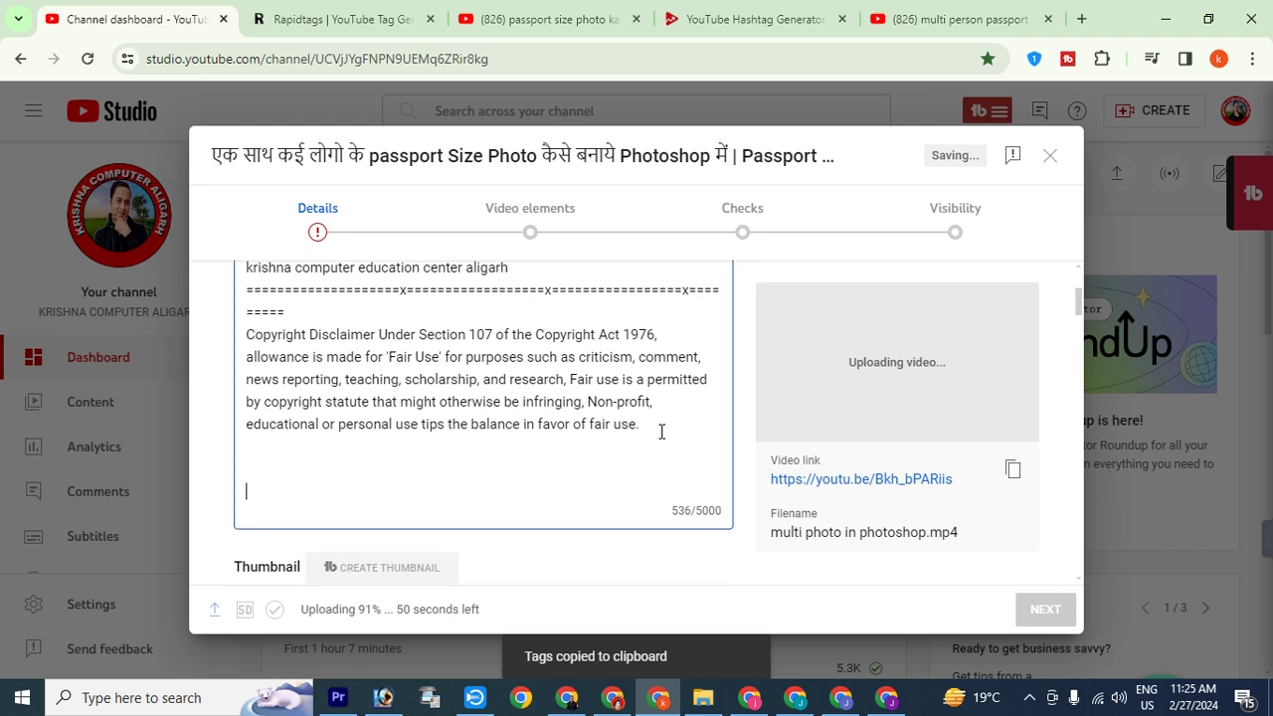
{"action": "key", "text": "ctrl+v"}
- Copy the full video title and insert it in the description between the copyright disclaimer and the tag list, preceded by a blank line
{"action": "scroll", "coordinate": [403, 313], "scroll_direction": "up", "scroll_amount": 5}
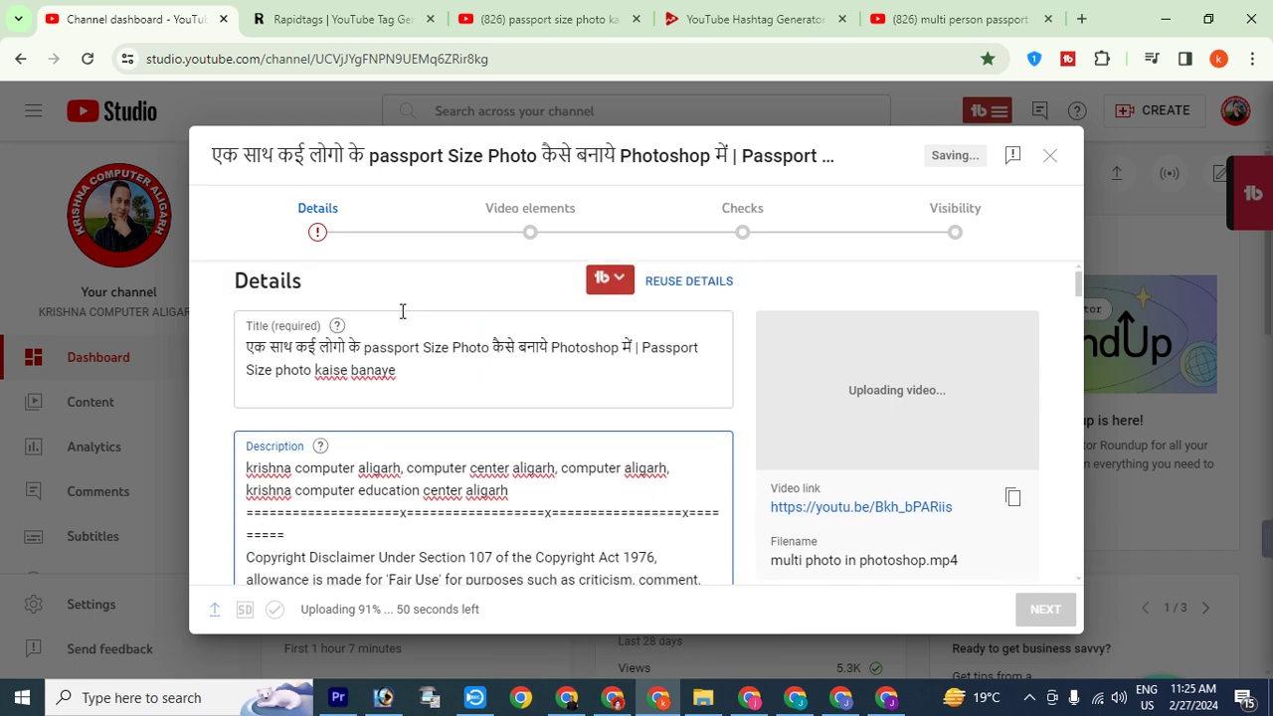
{"action": "triple_click", "coordinate": [400, 371]}
{"action": "left_click_drag", "start_coordinate": [247, 351], "coordinate": [458, 381]}
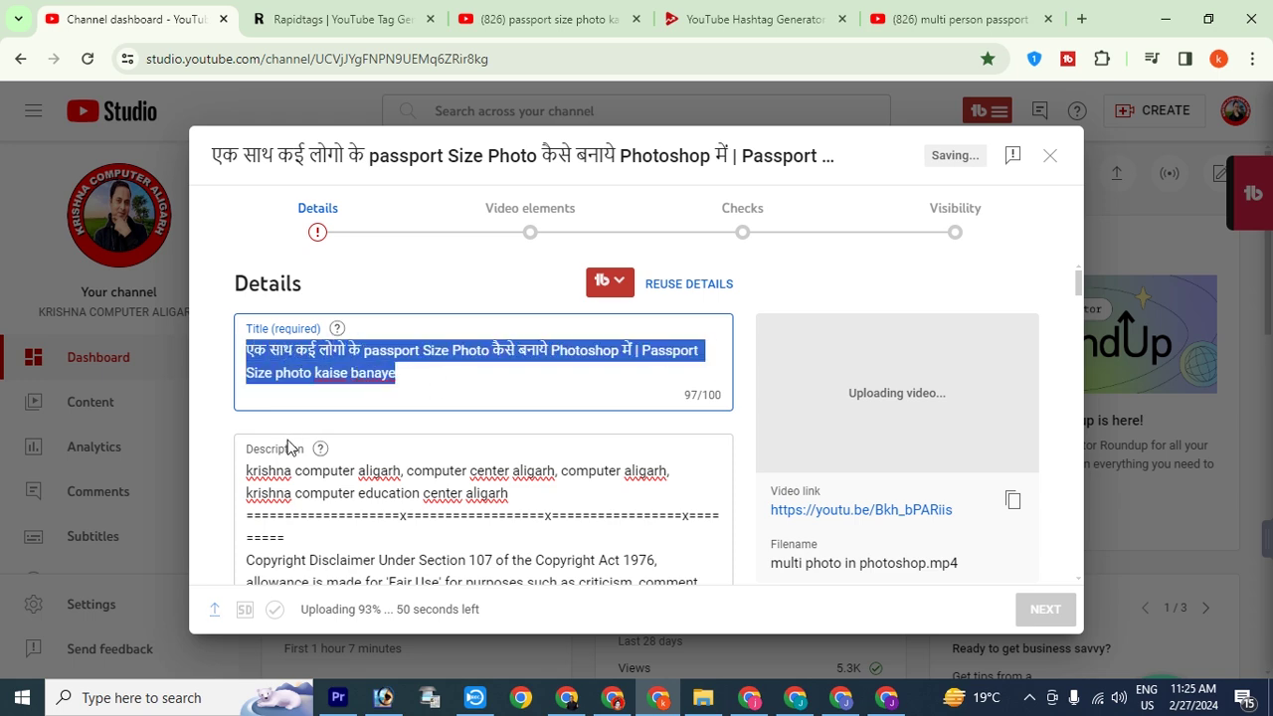
{"action": "scroll", "coordinate": [288, 439], "scroll_direction": "down", "scroll_amount": 10}
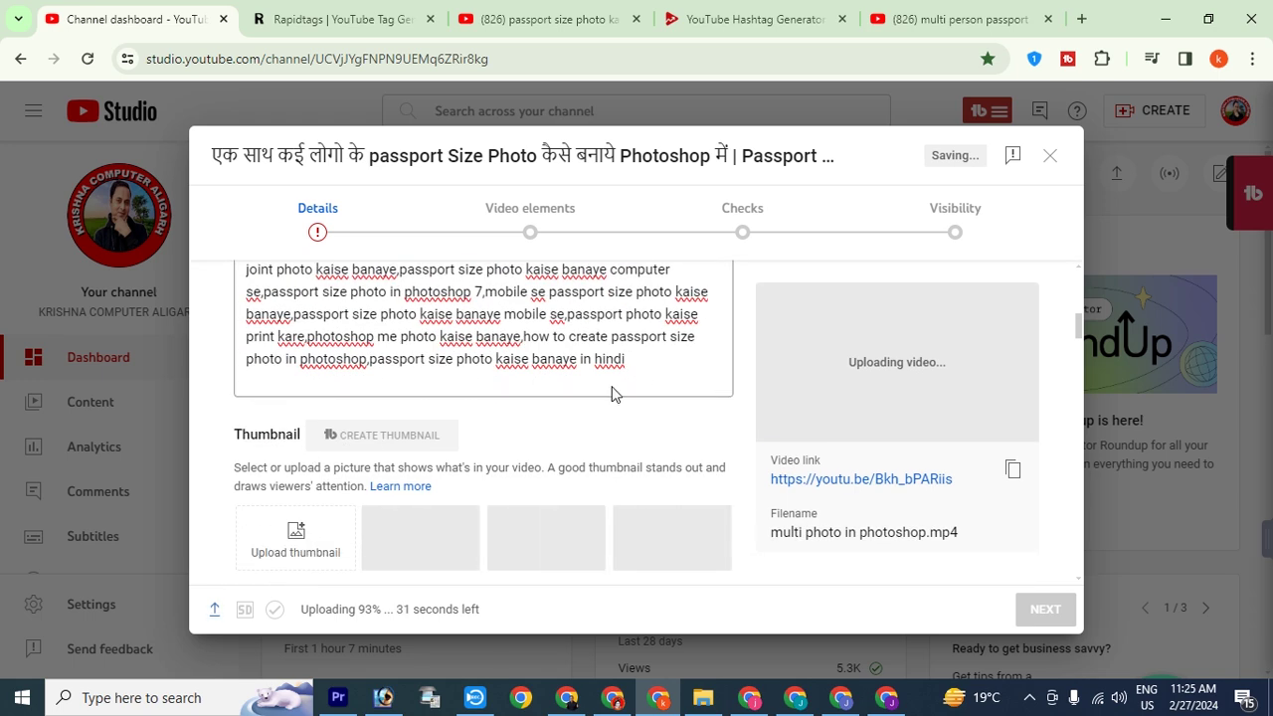
{"action": "scroll", "coordinate": [658, 375], "scroll_direction": "up", "scroll_amount": 2}
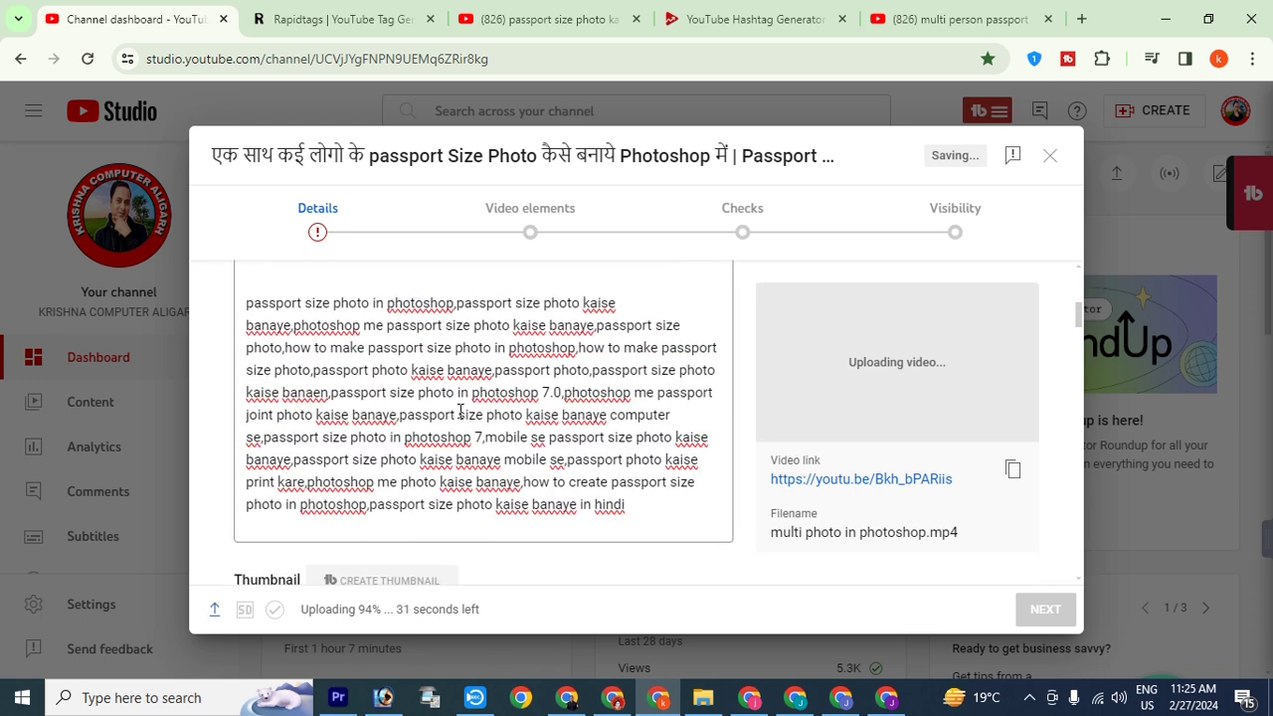
{"action": "left_click", "coordinate": [251, 315]}
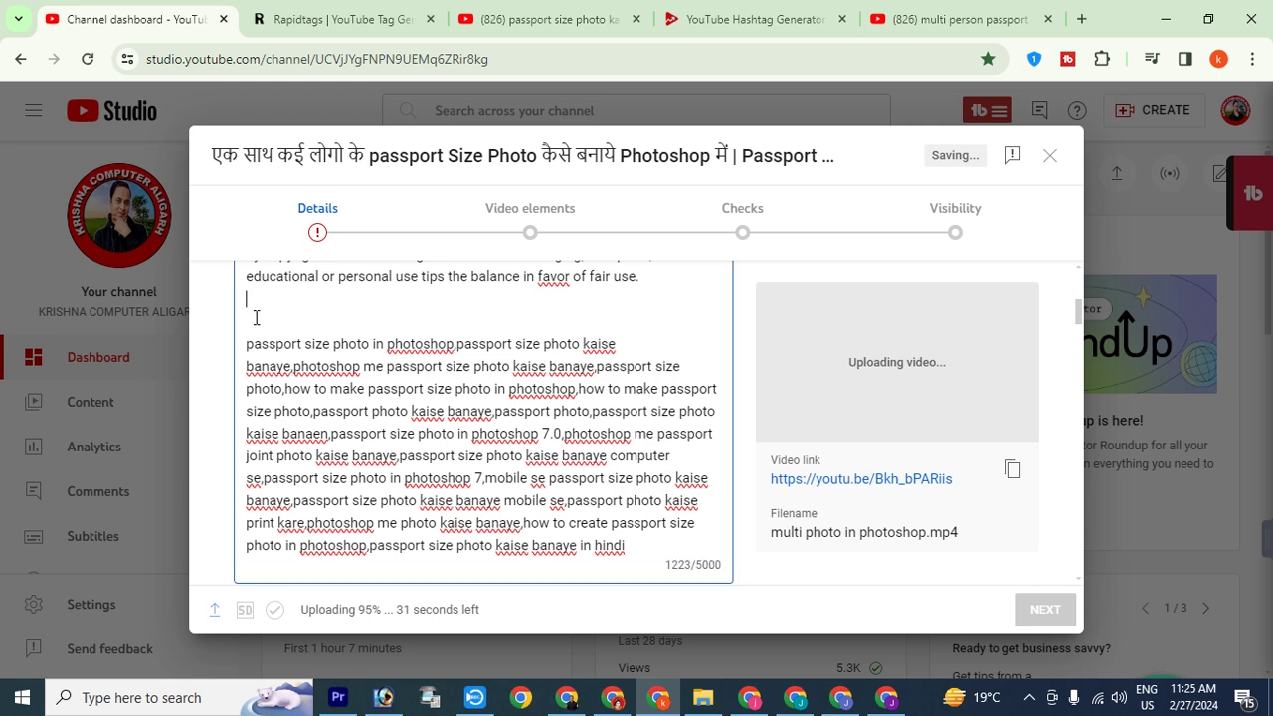
{"action": "key", "text": "ctrl+v"}
{"action": "left_click", "coordinate": [648, 283]}
{"action": "key", "text": "Return"}
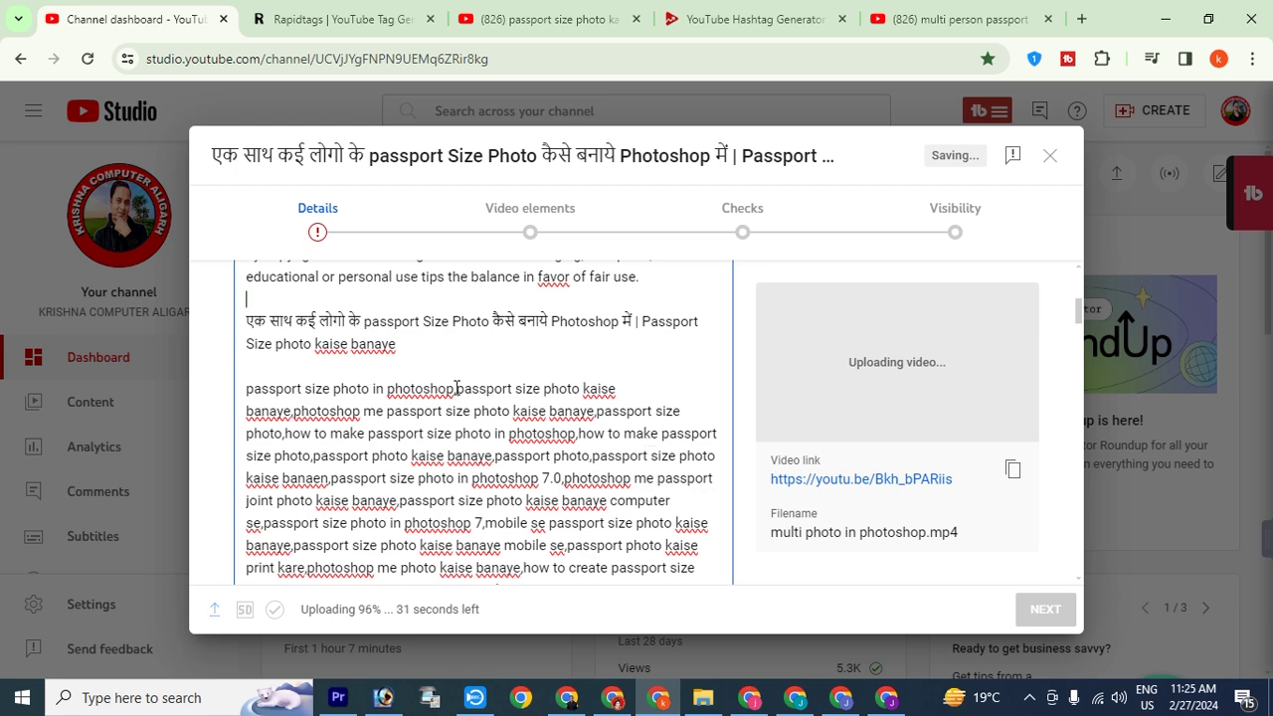
- Replace the commas with line breaks in the description's tags, from "passport size photo in photoshop" through "how to make passport size photo in photoshop"
{"action": "key", "text": "BackSpace"}
{"action": "key", "text": "Return"}
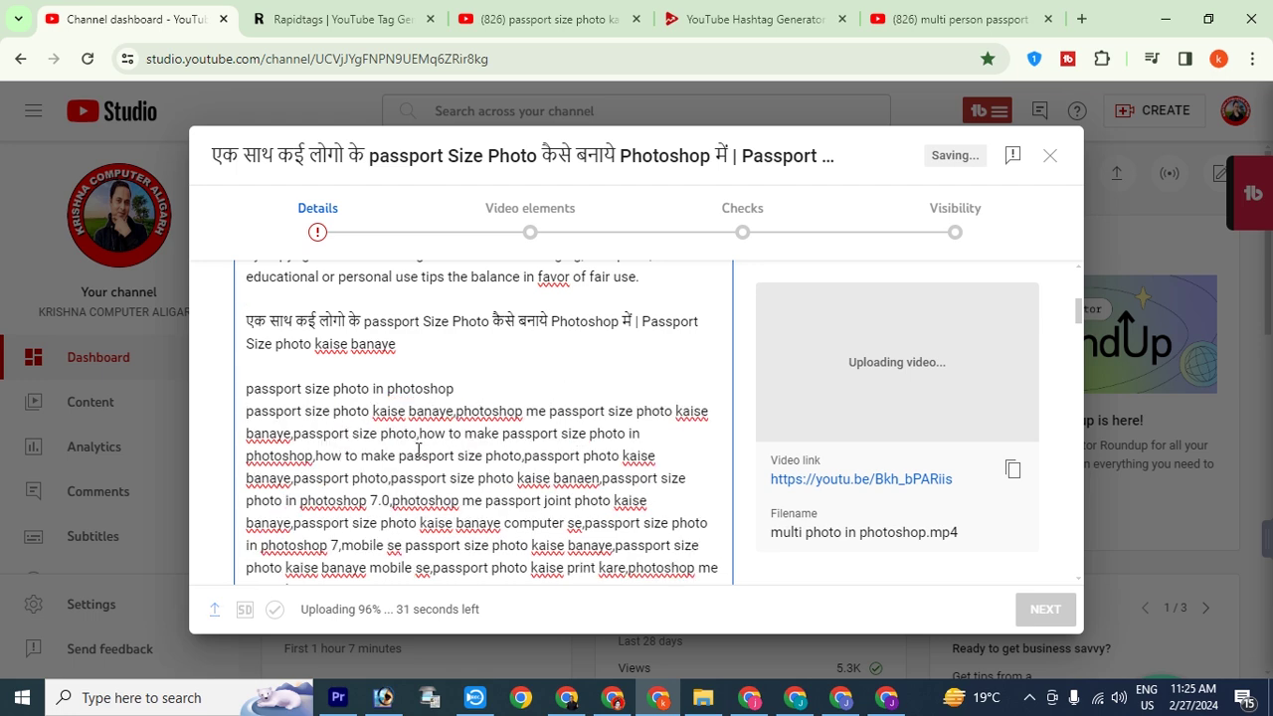
{"action": "key", "text": "Return"}
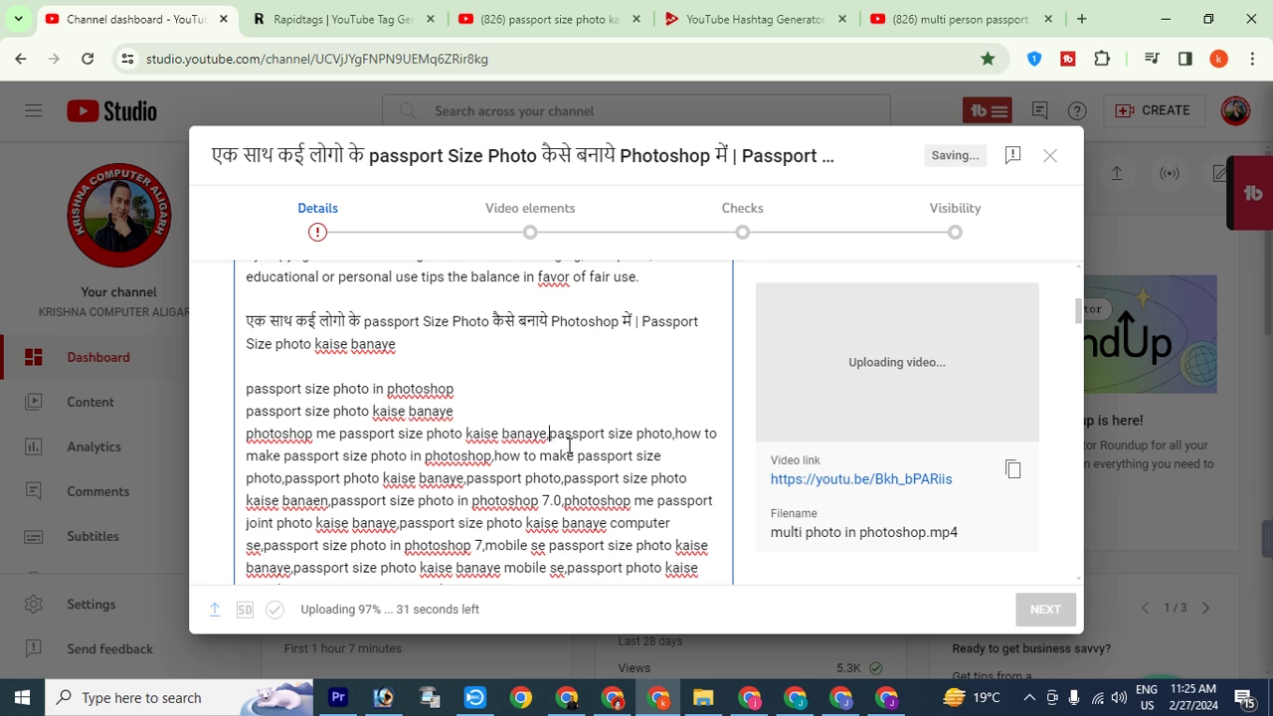
{"action": "key", "text": "Return"}
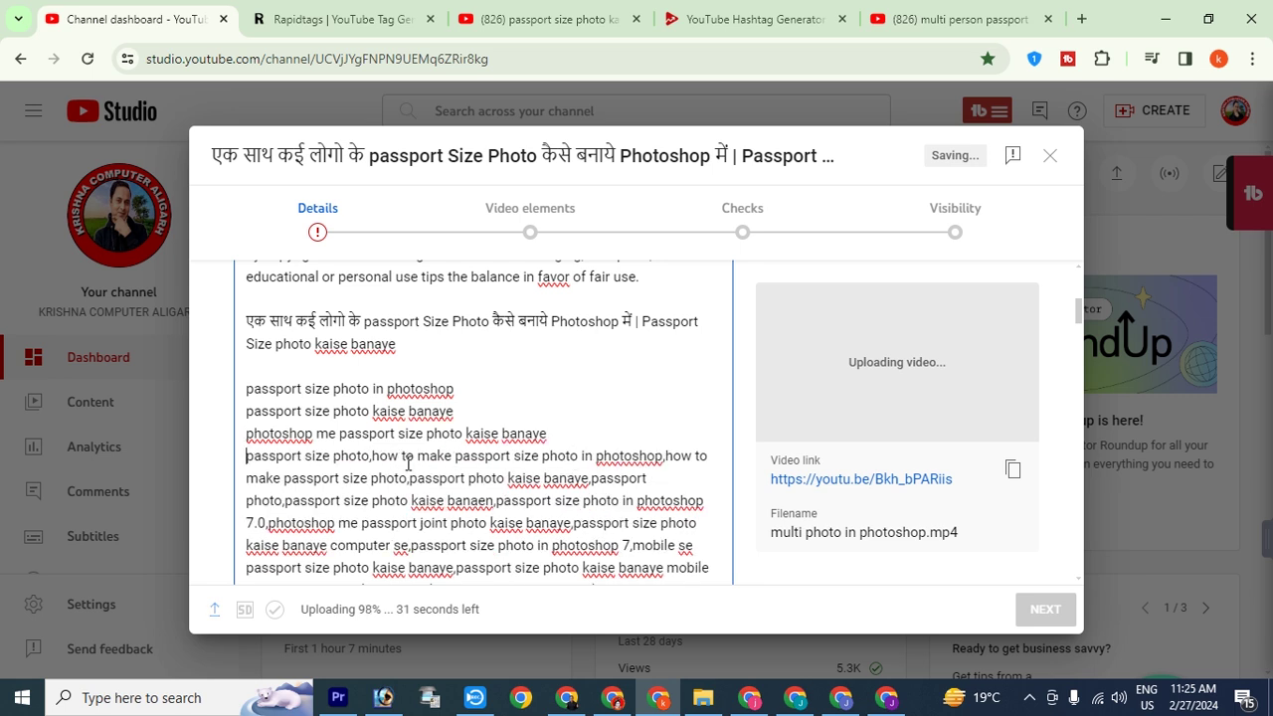
{"action": "key", "text": "BackSpace"}
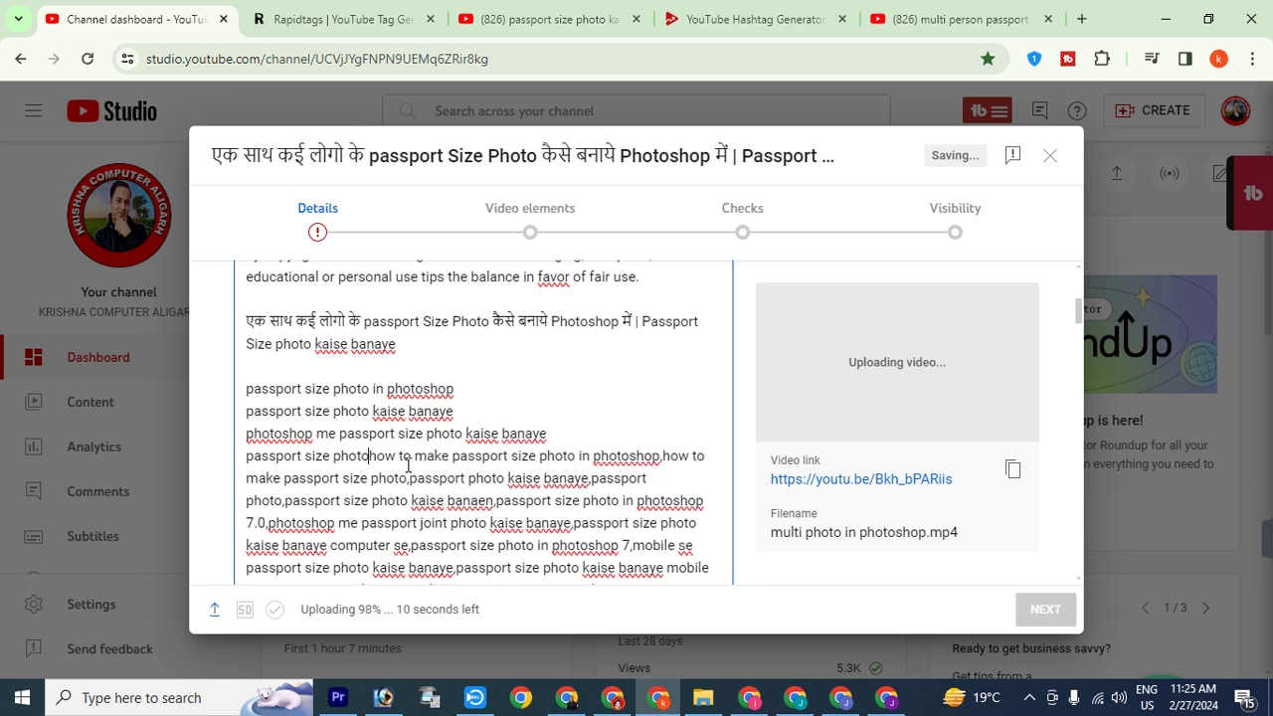
{"action": "key", "text": "Return"}
{"action": "left_click", "coordinate": [538, 481]}
{"action": "key", "text": "BackSpace"}
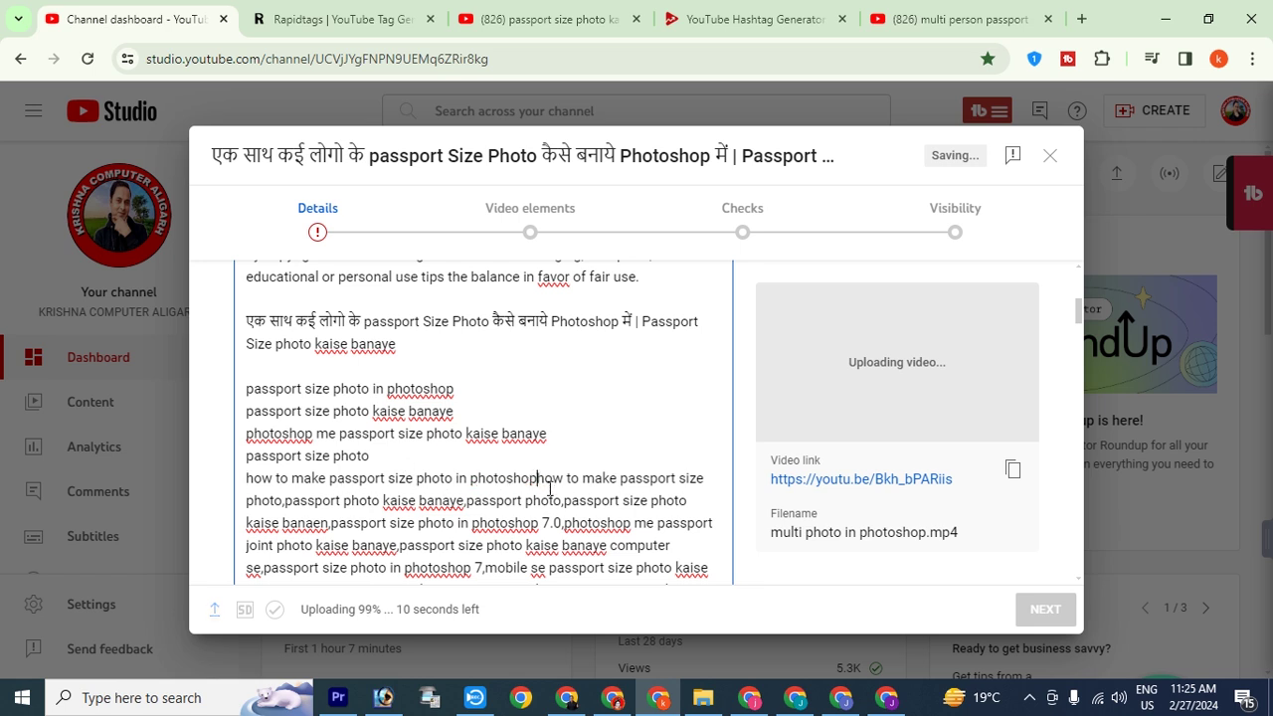
{"action": "key", "text": "Return"}
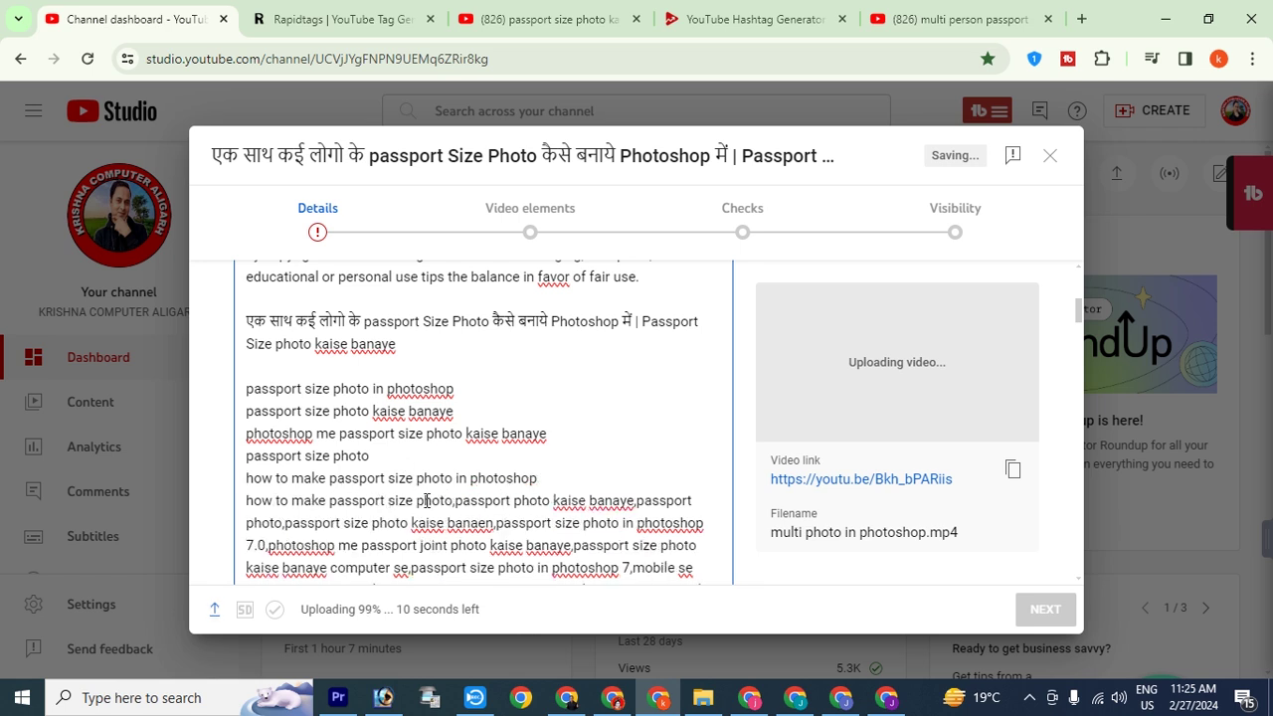
- Put the description tags from "how to make passport size photo" through "passport size photo in photoshop 7.0" on separate lines without commas
{"action": "left_click", "coordinate": [636, 501]}
{"action": "key", "text": "BackSpace"}
{"action": "key", "text": "Return"}
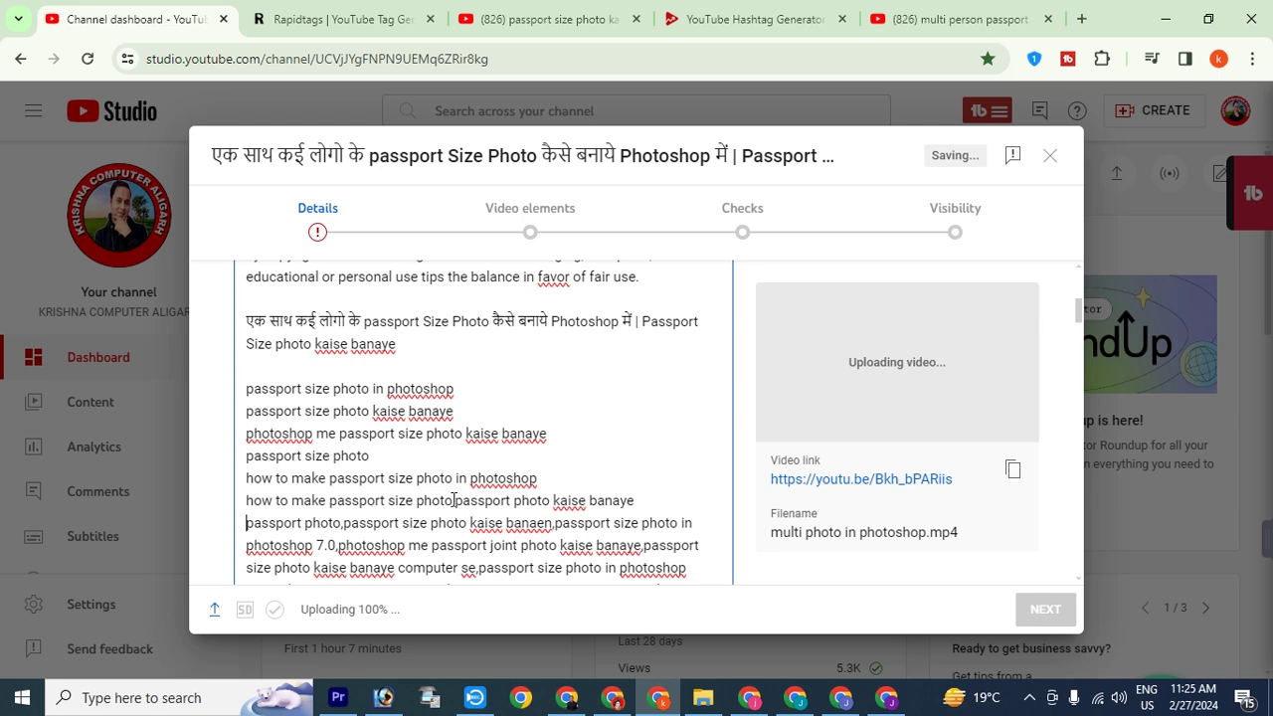
{"action": "key", "text": "Return"}
{"action": "scroll", "coordinate": [359, 508], "scroll_direction": "down", "scroll_amount": 2}
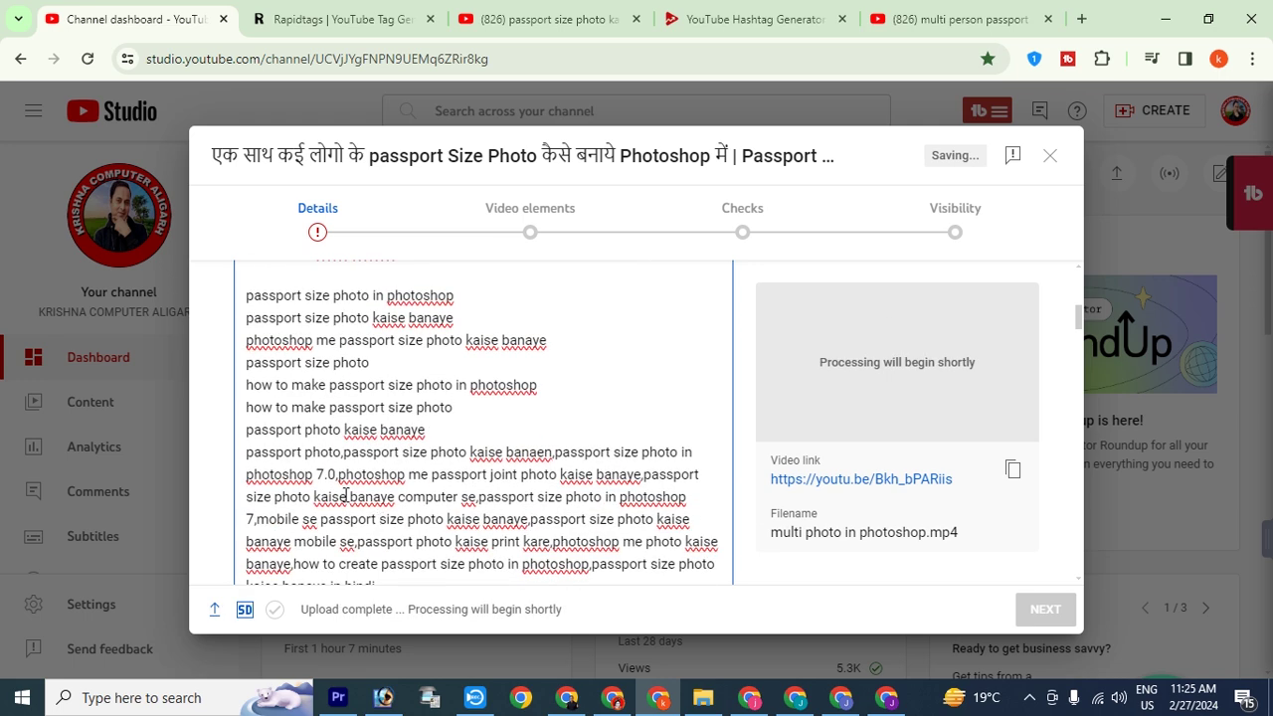
{"action": "left_click", "coordinate": [341, 453]}
{"action": "key", "text": "BackSpace"}
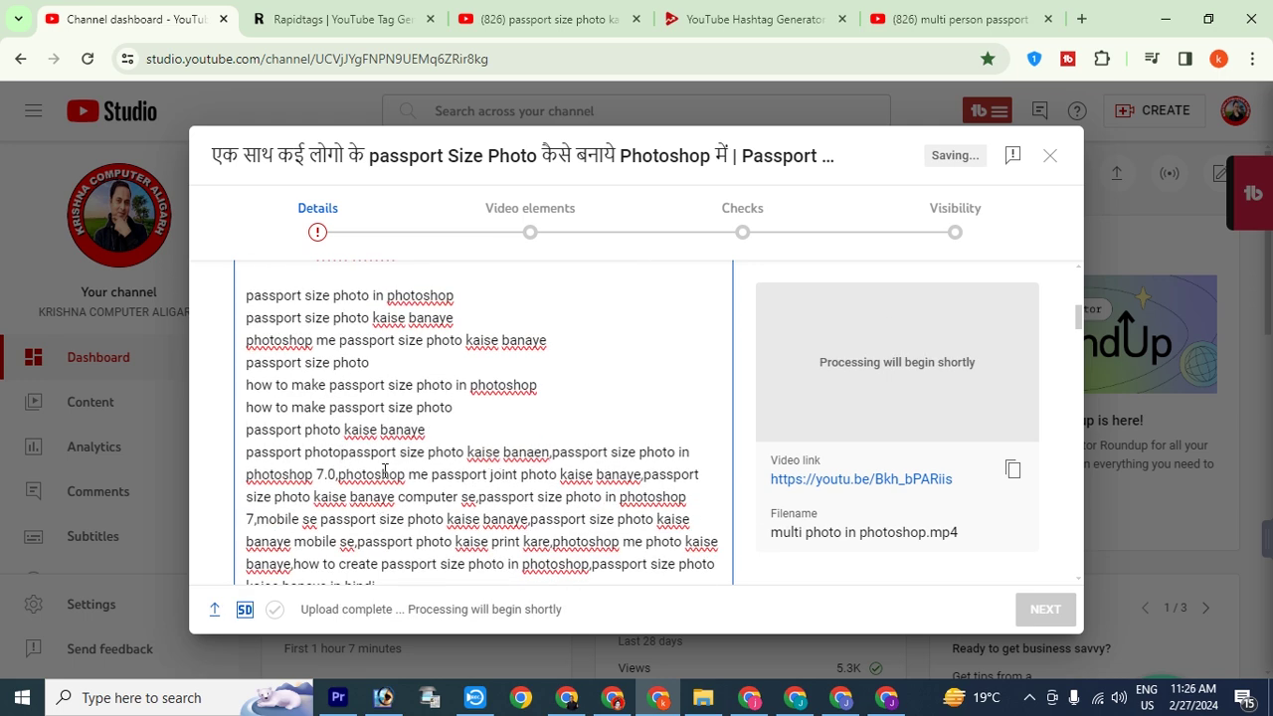
{"action": "key", "text": "Return"}
{"action": "left_click", "coordinate": [454, 474]}
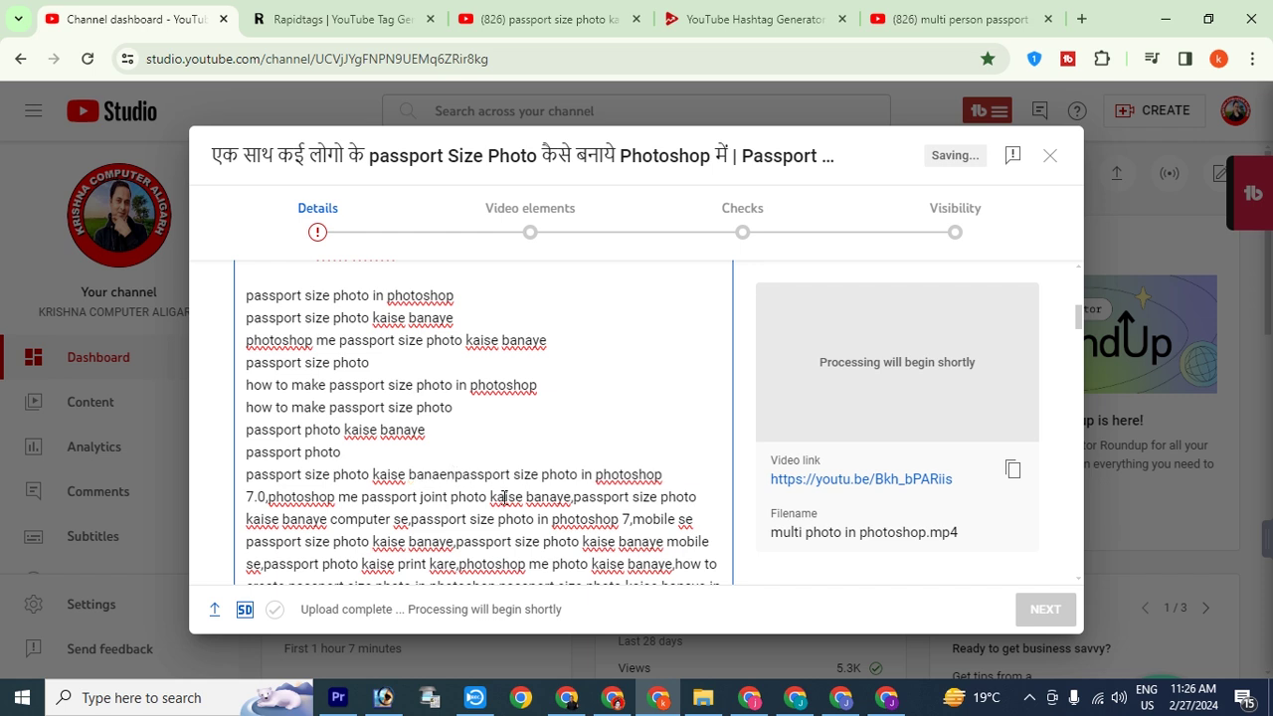
{"action": "key", "text": "Return"}
{"action": "left_click", "coordinate": [480, 497]}
{"action": "key", "text": "BackSpace"}
{"action": "key", "text": "Return"}
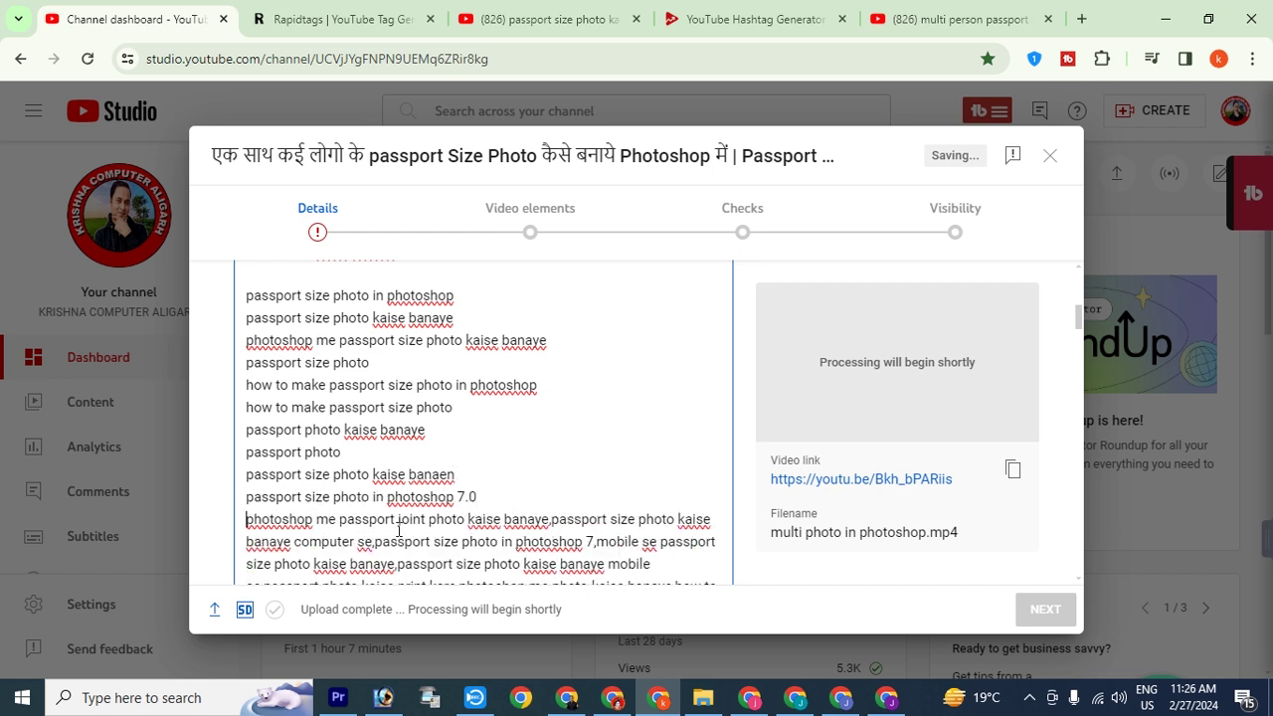
- Separate the tags from "photoshop me passport joint photo kaise banaye" through "mobile se passport size photo kaise banaye" onto their own lines, removing the commas
{"action": "left_click", "coordinate": [549, 519]}
{"action": "key", "text": "BackSpace"}
{"action": "key", "text": "Return"}
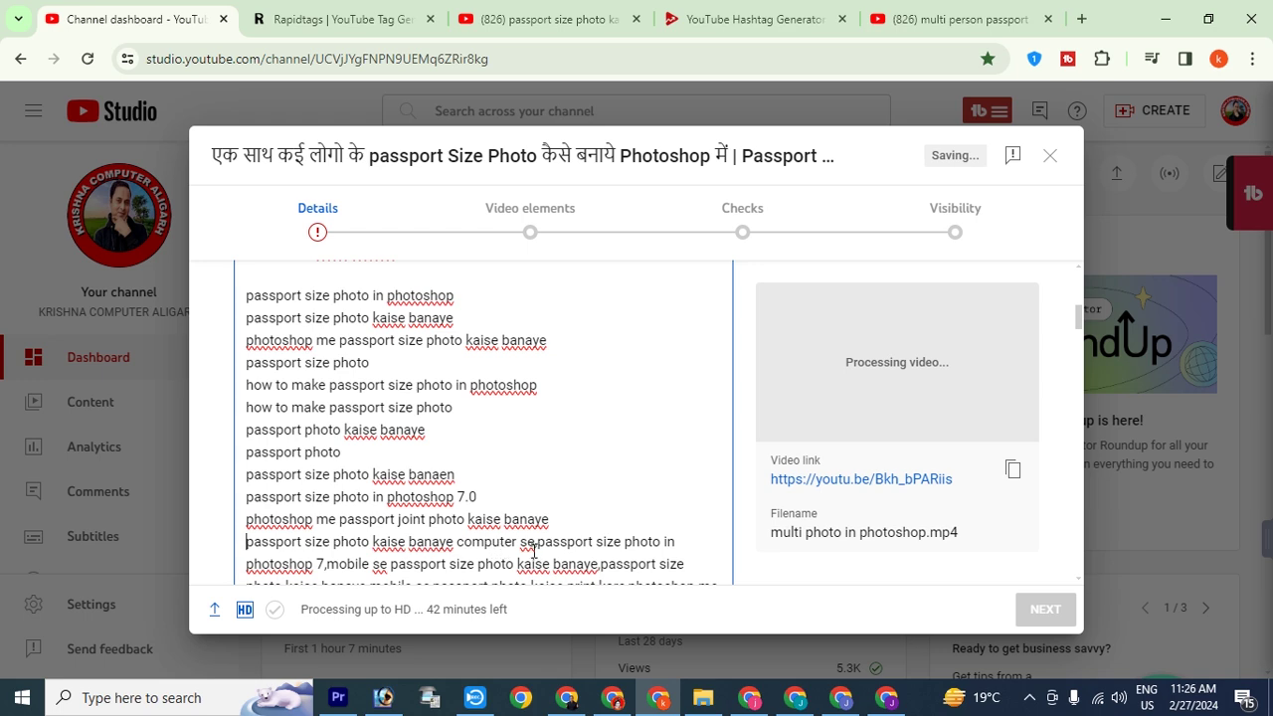
{"action": "key", "text": "BackSpace"}
{"action": "key", "text": "Return"}
{"action": "scroll", "coordinate": [462, 438], "scroll_direction": "down", "scroll_amount": 2}
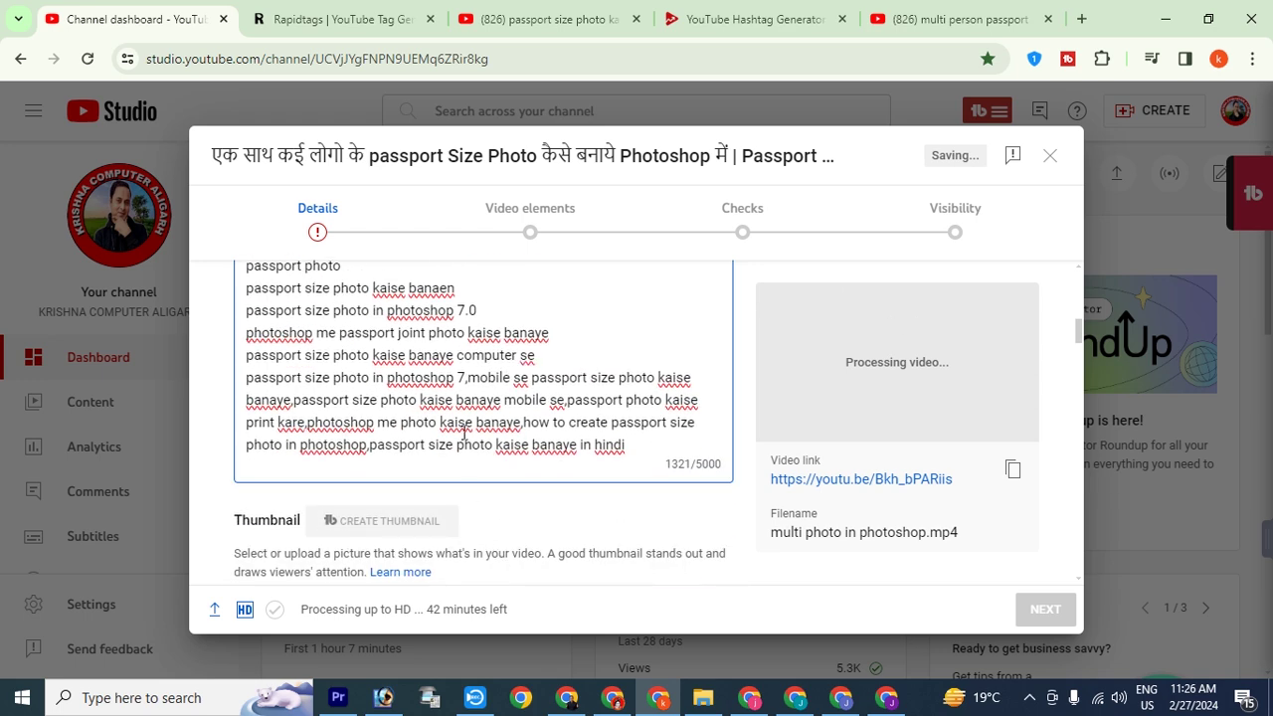
{"action": "left_click", "coordinate": [466, 383]}
{"action": "key", "text": "BackSpace"}
{"action": "key", "text": "Return"}
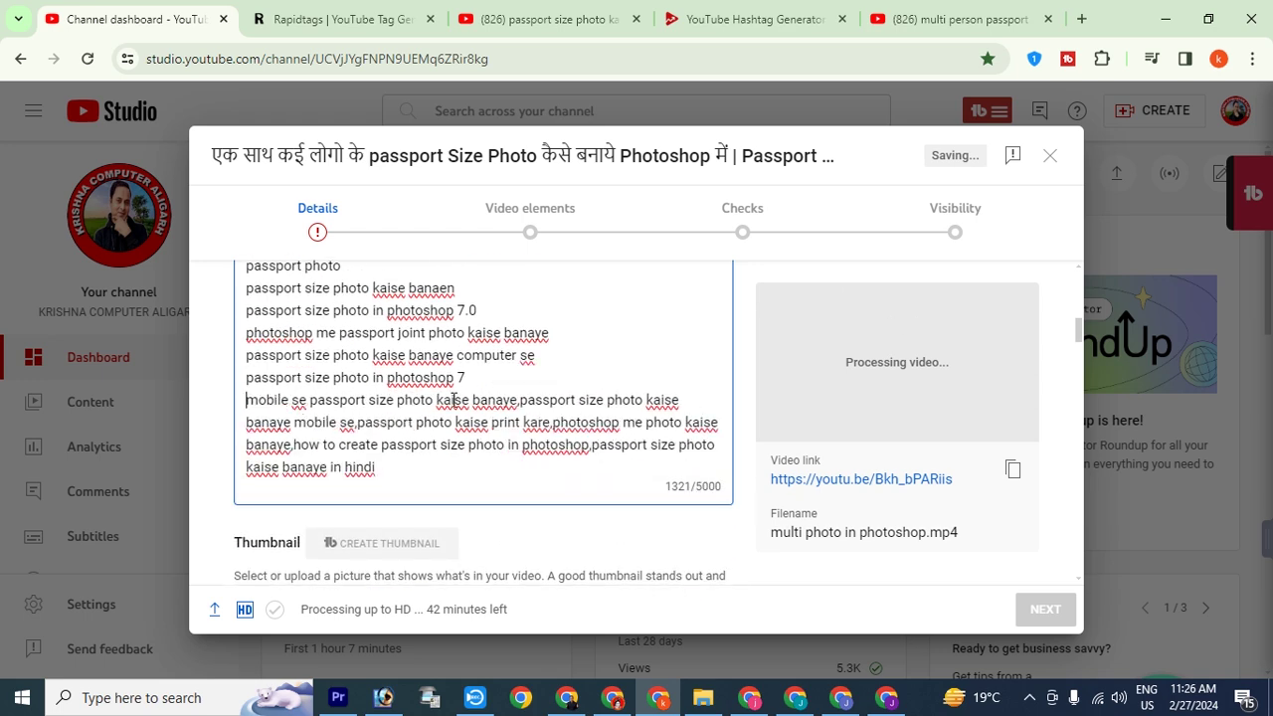
{"action": "left_click", "coordinate": [518, 400]}
{"action": "key", "text": "BackSpace"}
{"action": "key", "text": "Return"}
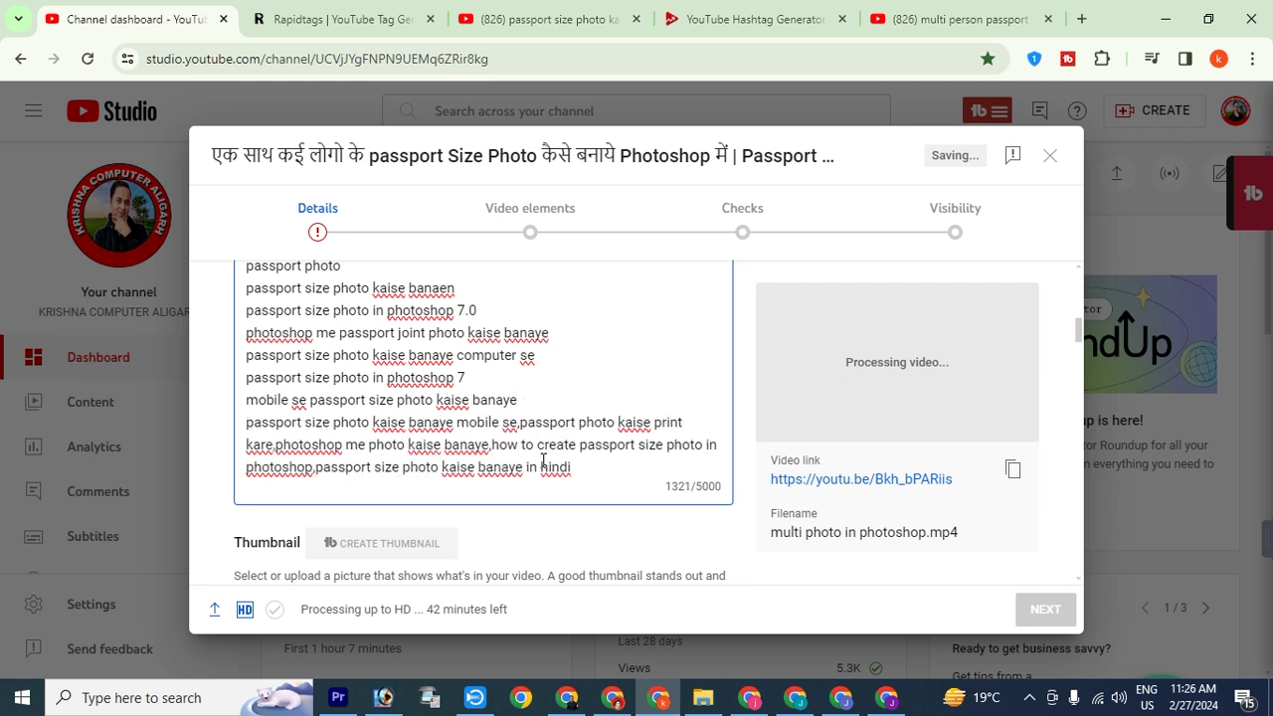
- Split the remaining tags, from "passport size photo kaise banaye mobile se" to "passport size photo kaise banaye in hindi", into one comma-free line each
{"action": "key", "text": "BackSpace"}
{"action": "key", "text": "Return"}
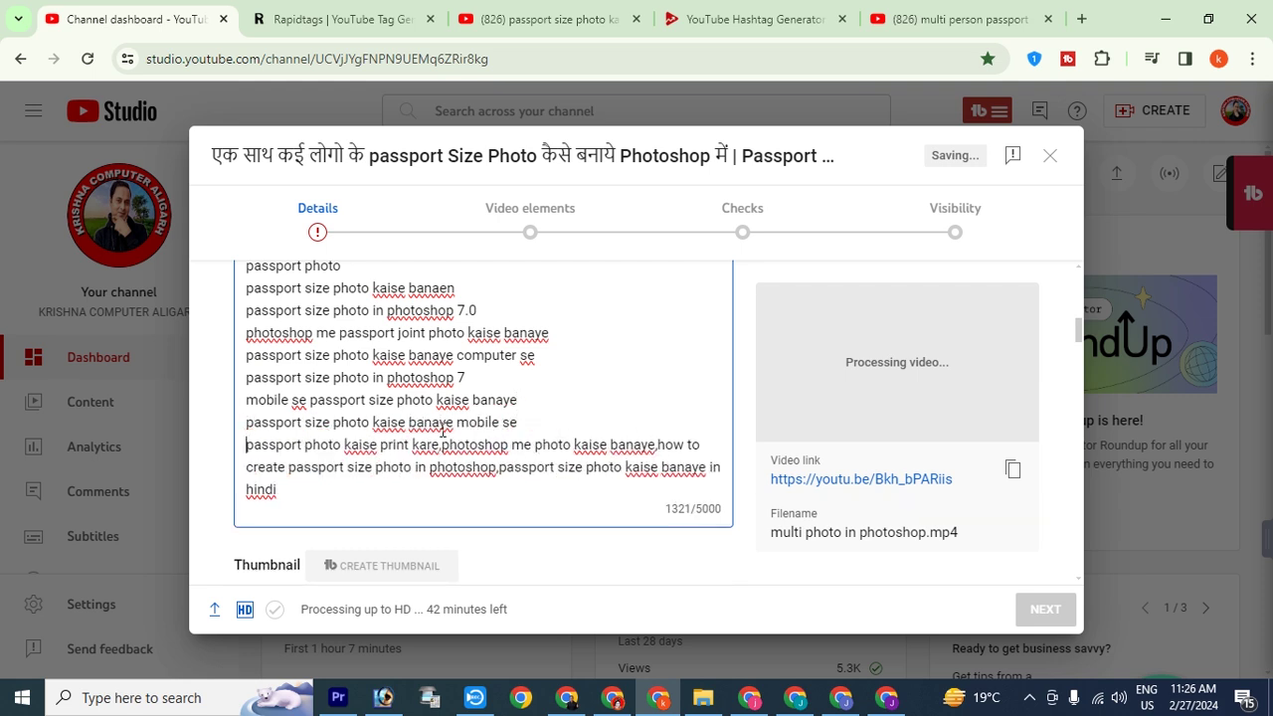
{"action": "left_click", "coordinate": [441, 445]}
{"action": "key", "text": "BackSpace"}
{"action": "key", "text": "Return"}
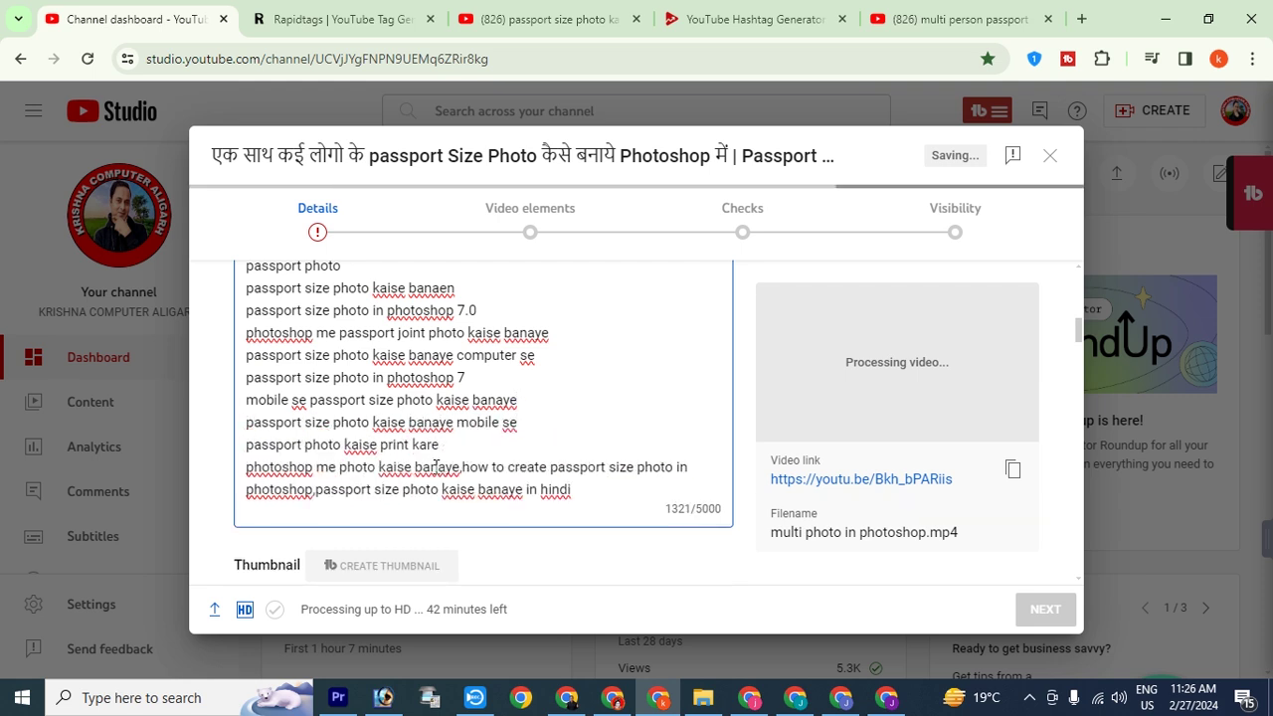
{"action": "left_click", "coordinate": [461, 467]}
{"action": "key", "text": "BackSpace"}
{"action": "key", "text": "Return"}
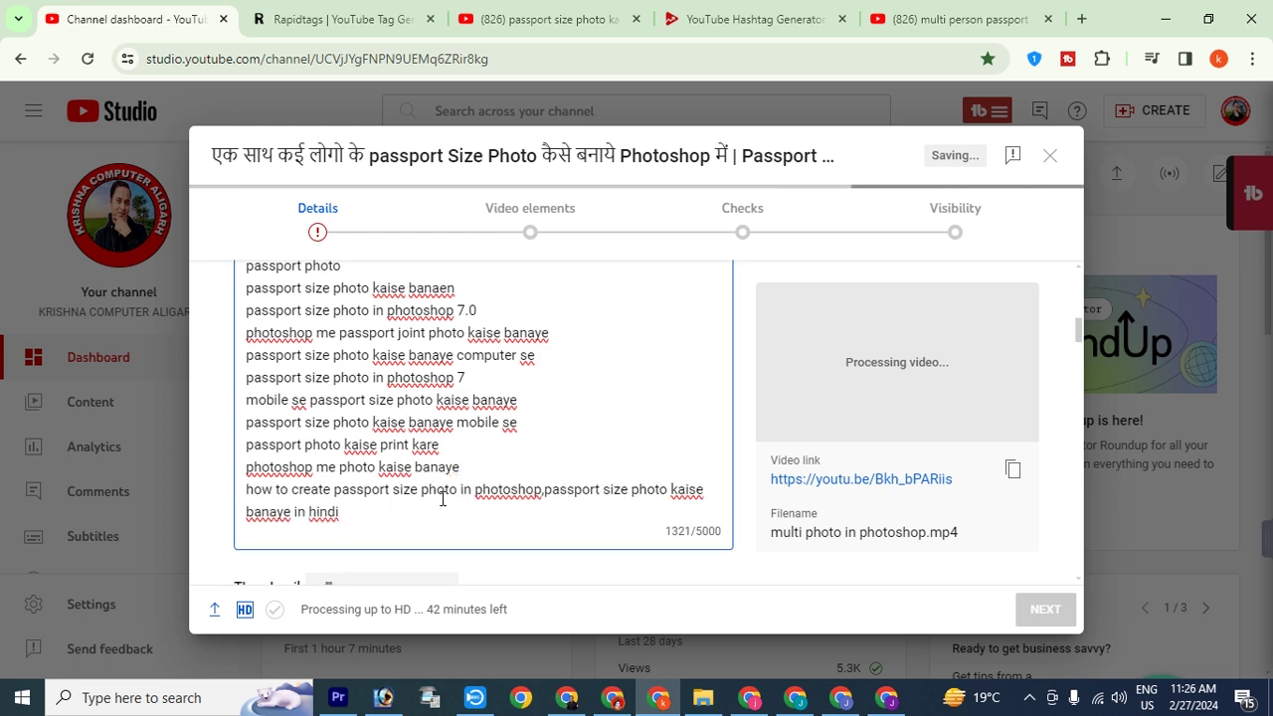
{"action": "left_click", "coordinate": [542, 491]}
{"action": "key", "text": "BackSpace"}
{"action": "key", "text": "Return"}
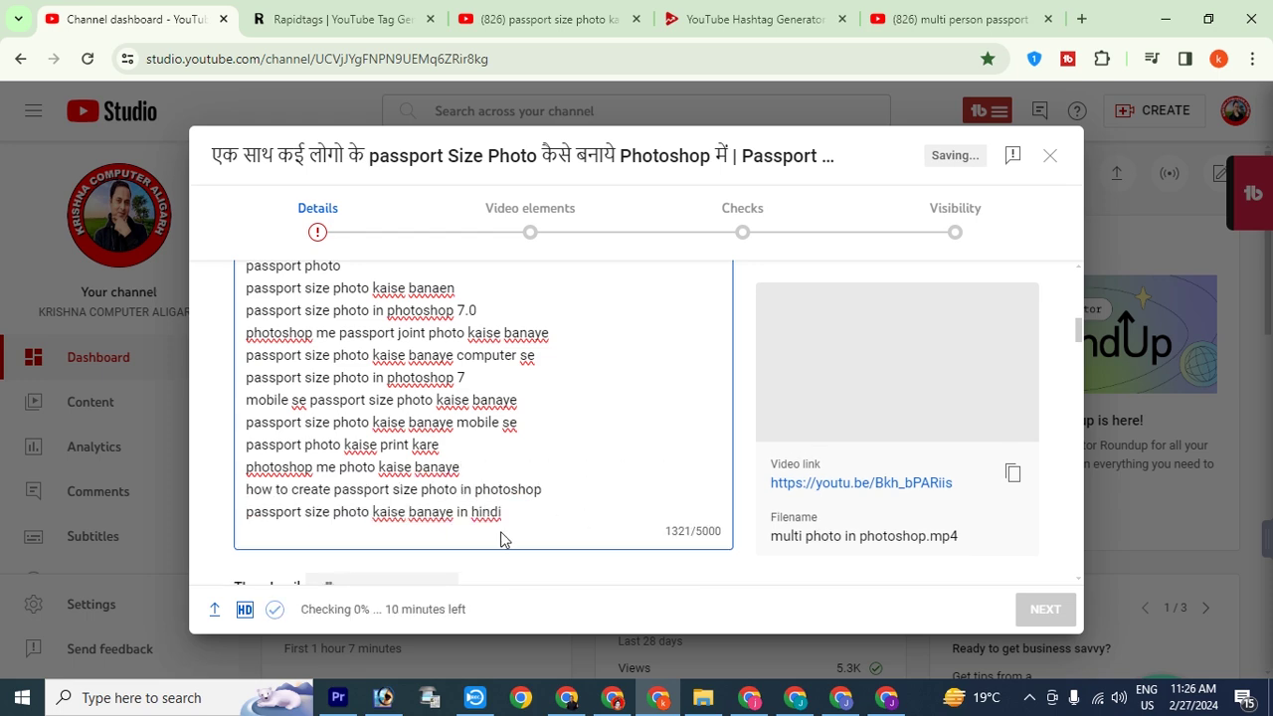
{"action": "scroll", "coordinate": [519, 517], "scroll_direction": "down", "scroll_amount": 1}
{"action": "scroll", "coordinate": [517, 517], "scroll_direction": "up", "scroll_amount": 3}
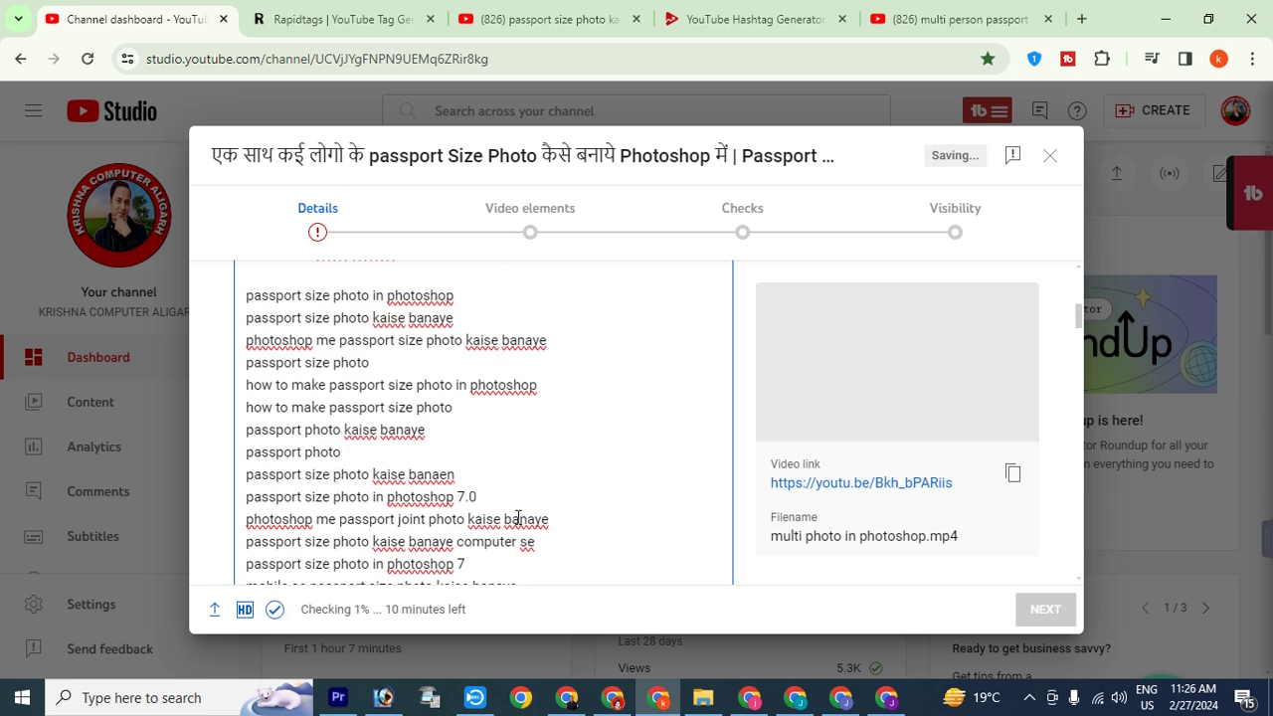
- Switch to TubeRanker's YouTube Hashtag Generator and generate hashtags for "Passport size photo kaise banaye photoshop me"
{"action": "scroll", "coordinate": [517, 517], "scroll_direction": "up", "scroll_amount": 10}
{"action": "left_click", "coordinate": [754, 20]}
{"action": "left_click", "coordinate": [283, 280]}
{"action": "type", "text": "Passport size photo kaise b"}
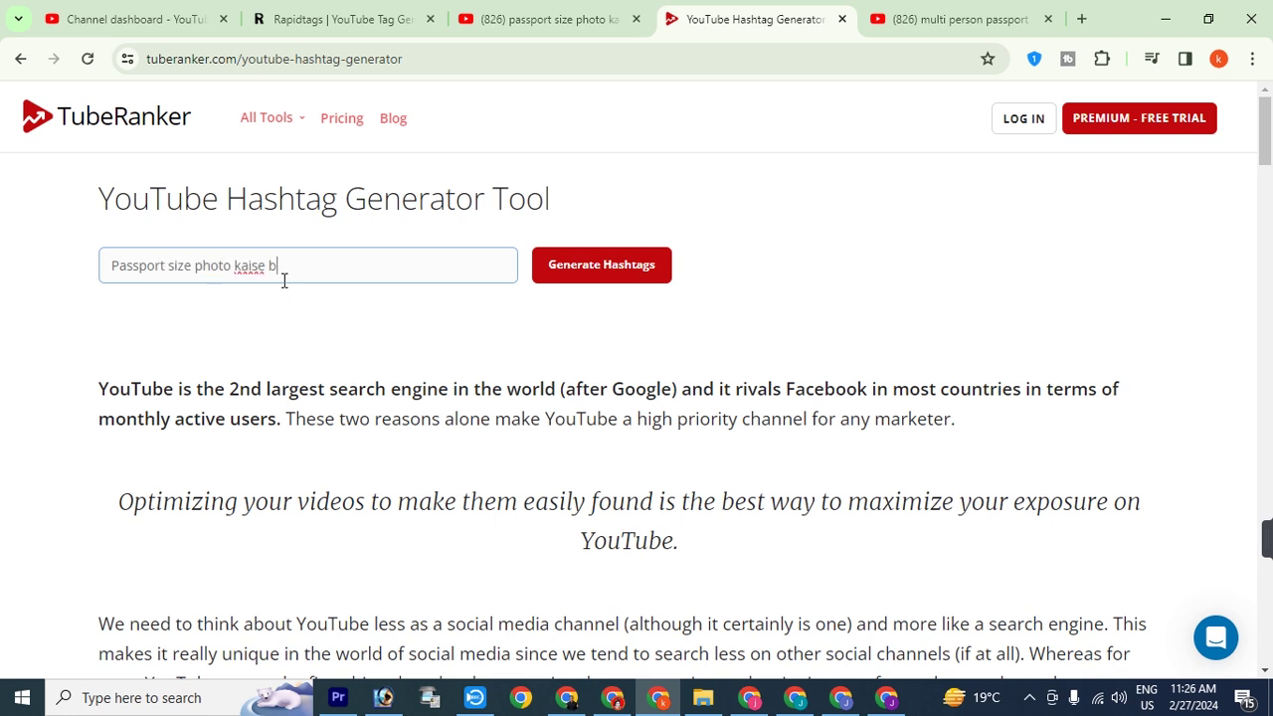
{"action": "type", "text": "anaye photoshop me"}
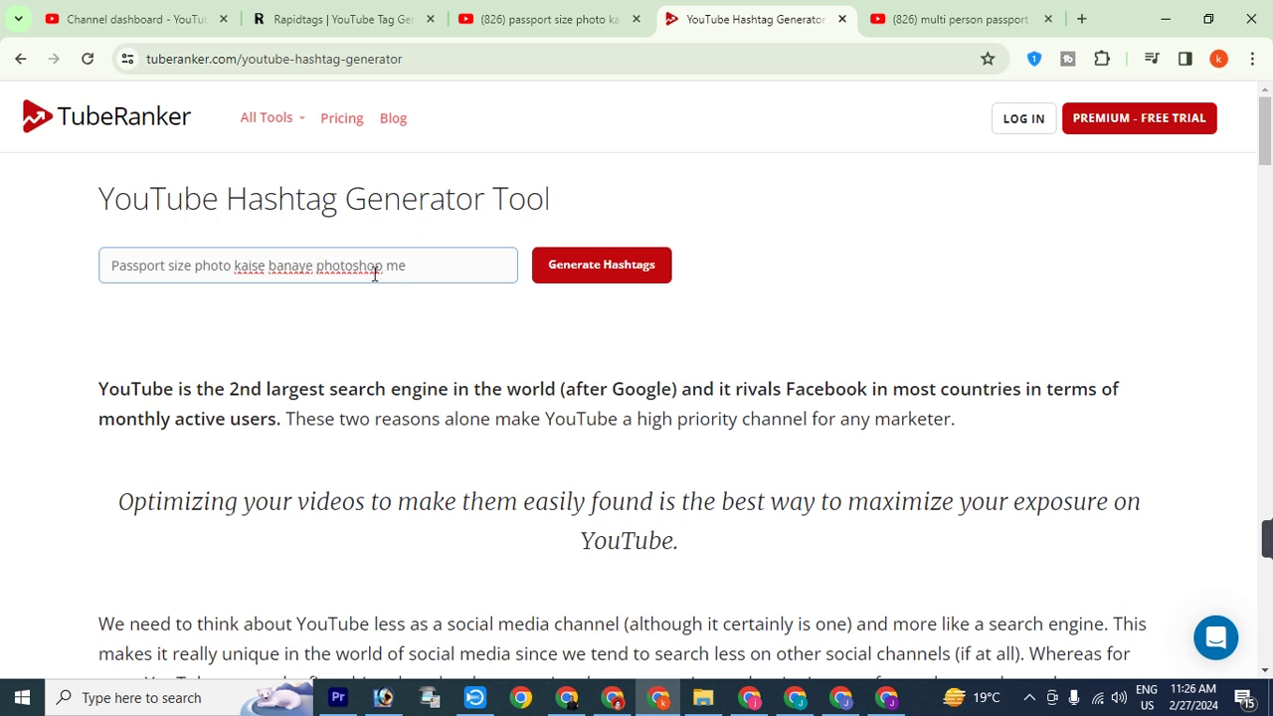
{"action": "left_click", "coordinate": [542, 278]}
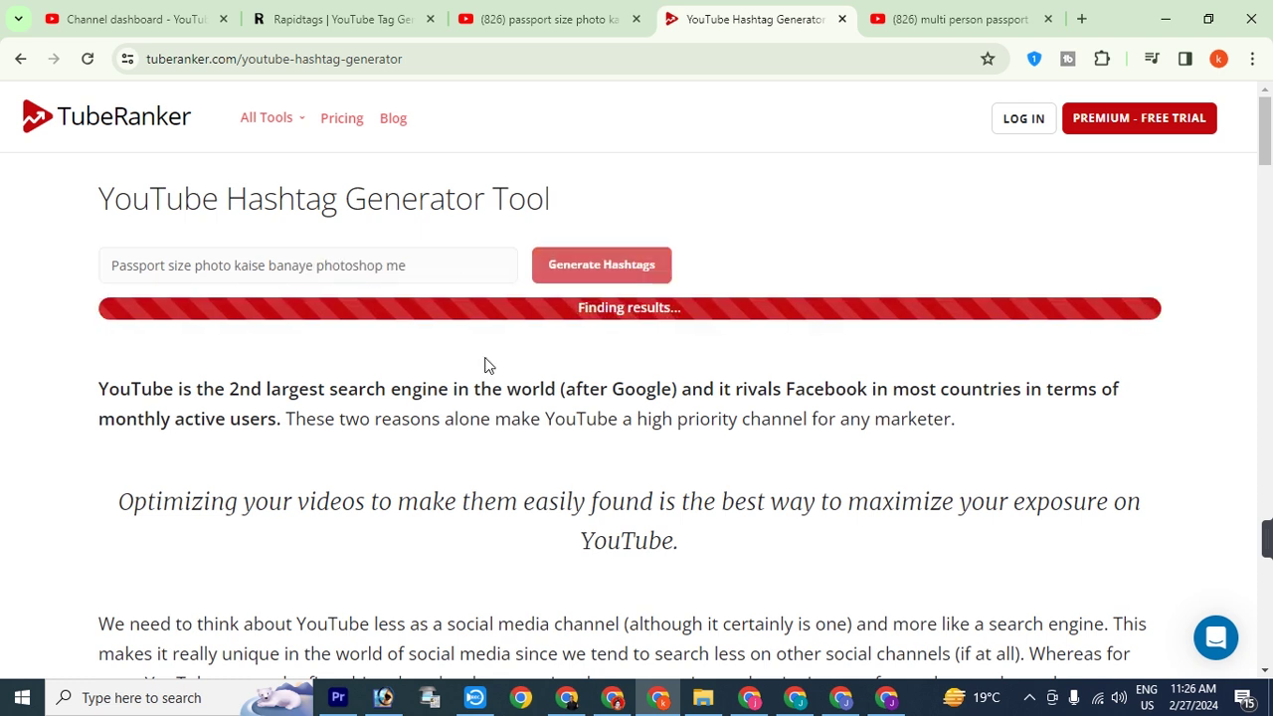
- Copy all the generated hashtags and paste them at the end of the YouTube Studio description after a blank line
{"action": "scroll", "coordinate": [498, 368], "scroll_direction": "down", "scroll_amount": 3}
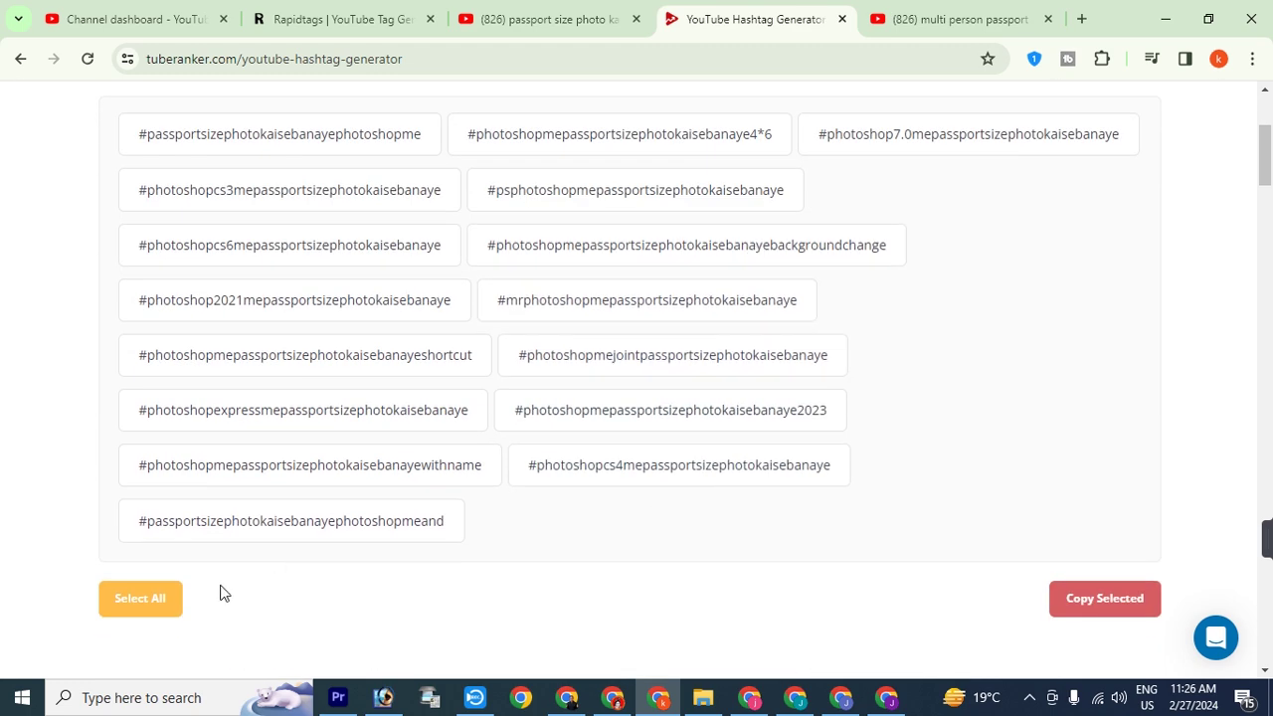
{"action": "left_click", "coordinate": [137, 607]}
{"action": "left_click", "coordinate": [1104, 598]}
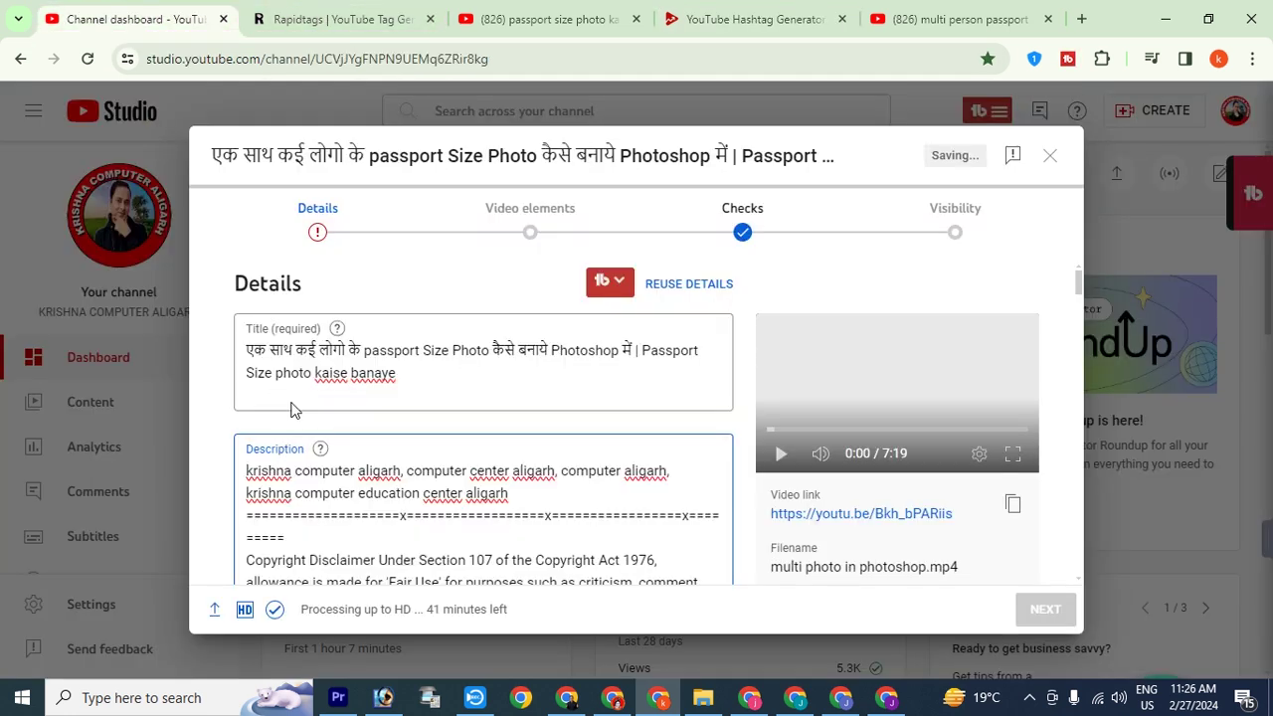
{"action": "left_click", "coordinate": [156, 15]}
{"action": "scroll", "coordinate": [379, 482], "scroll_direction": "down", "scroll_amount": 2}
{"action": "scroll", "coordinate": [379, 482], "scroll_direction": "down", "scroll_amount": 2}
{"action": "scroll", "coordinate": [528, 546], "scroll_direction": "down", "scroll_amount": 5}
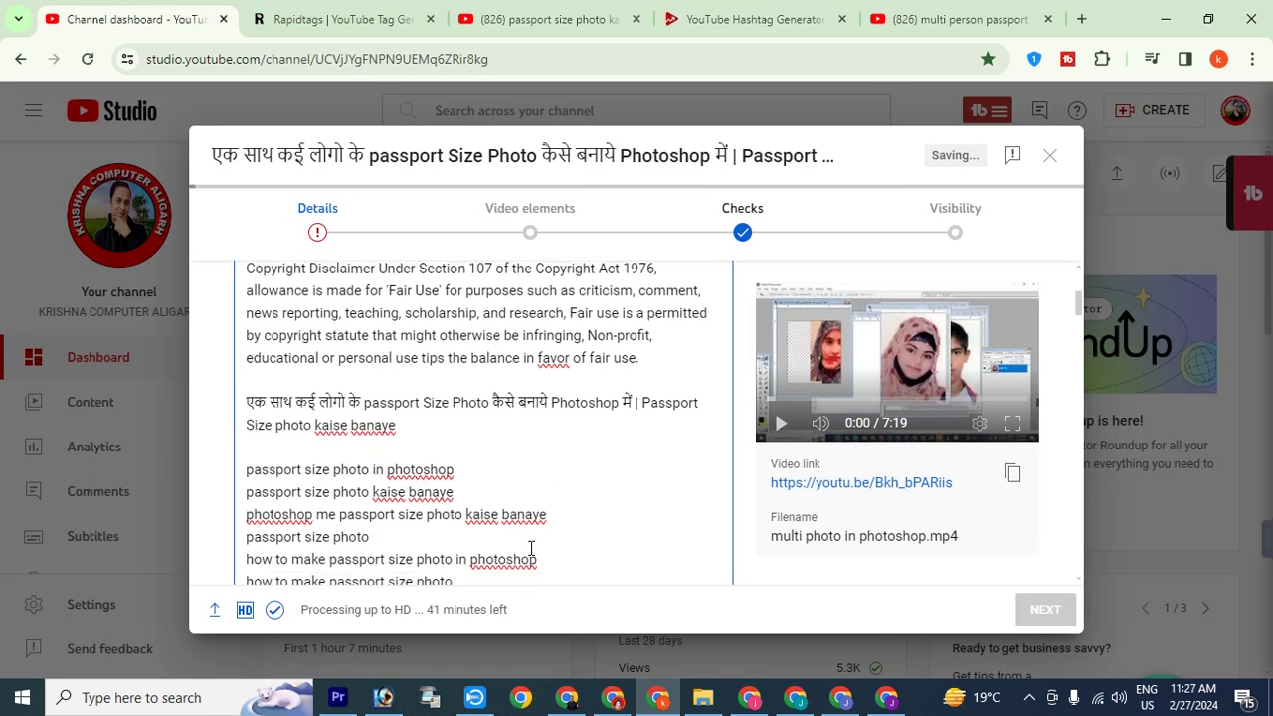
{"action": "scroll", "coordinate": [528, 522], "scroll_direction": "down", "scroll_amount": 1}
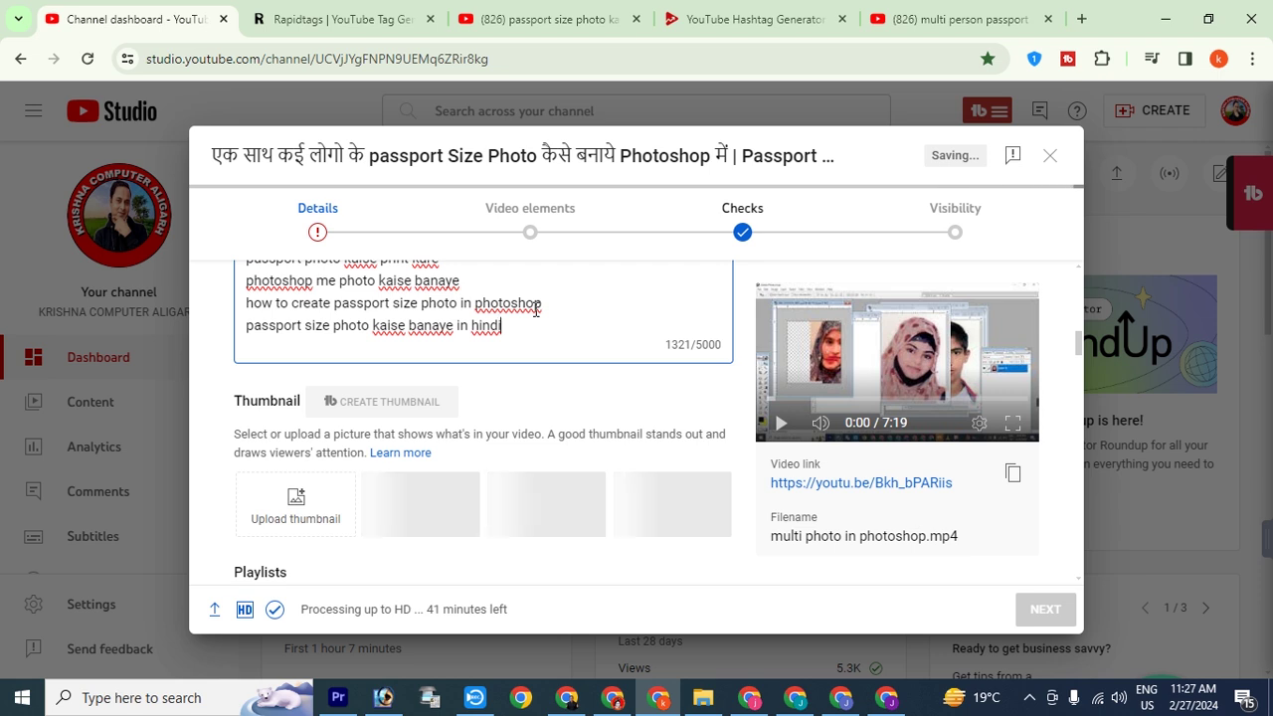
{"action": "key", "text": "Return"}
{"action": "key", "text": "Return"}
{"action": "key", "text": "ctrl+v"}
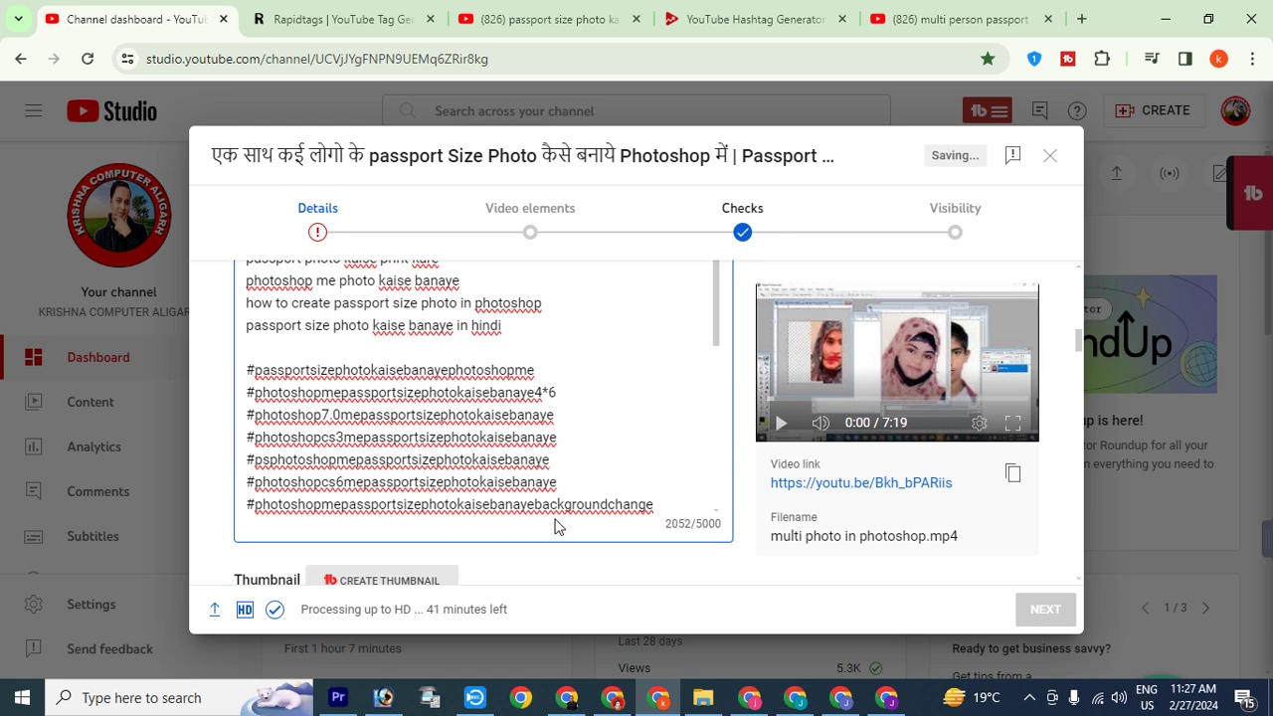
- Review the description's tag lines and hashtags, and check the video's tag list against its character limit
{"action": "scroll", "coordinate": [636, 480], "scroll_direction": "down", "scroll_amount": 3}
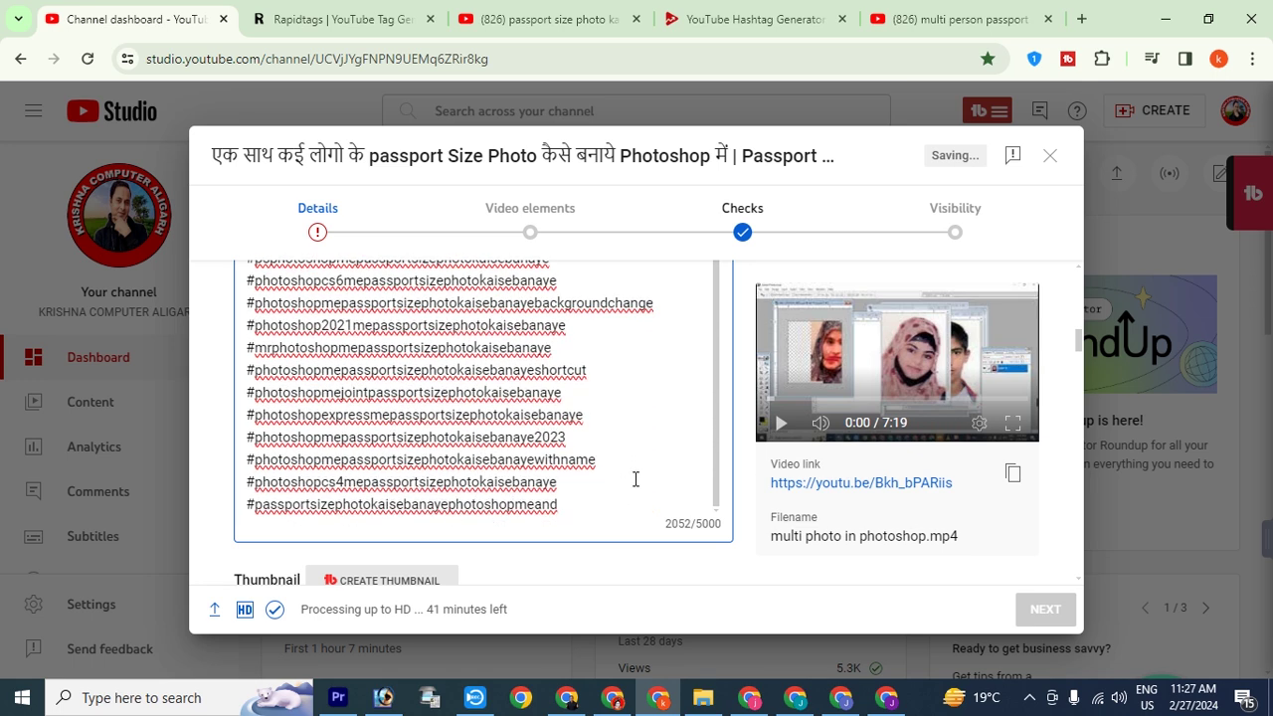
{"action": "scroll", "coordinate": [635, 479], "scroll_direction": "up", "scroll_amount": 5}
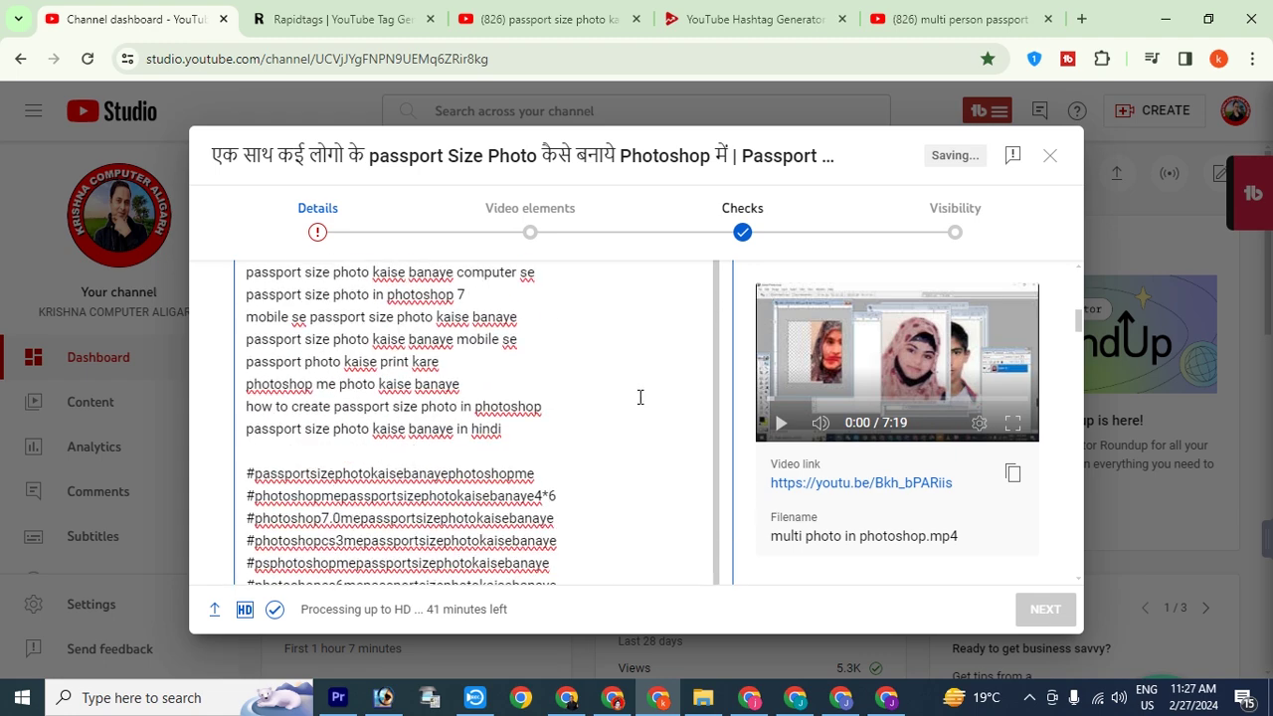
{"action": "scroll", "coordinate": [689, 413], "scroll_direction": "up", "scroll_amount": 5}
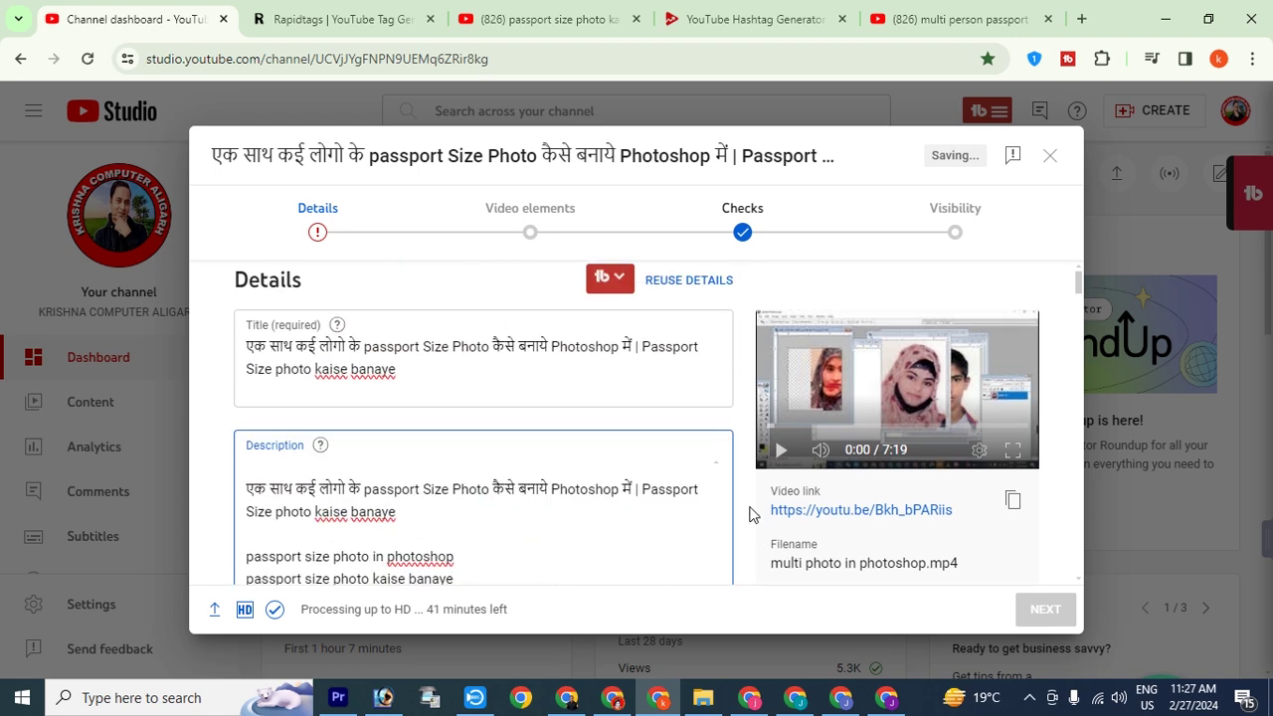
{"action": "scroll", "coordinate": [753, 511], "scroll_direction": "down", "scroll_amount": 6}
{"action": "scroll", "coordinate": [742, 489], "scroll_direction": "down", "scroll_amount": 15}
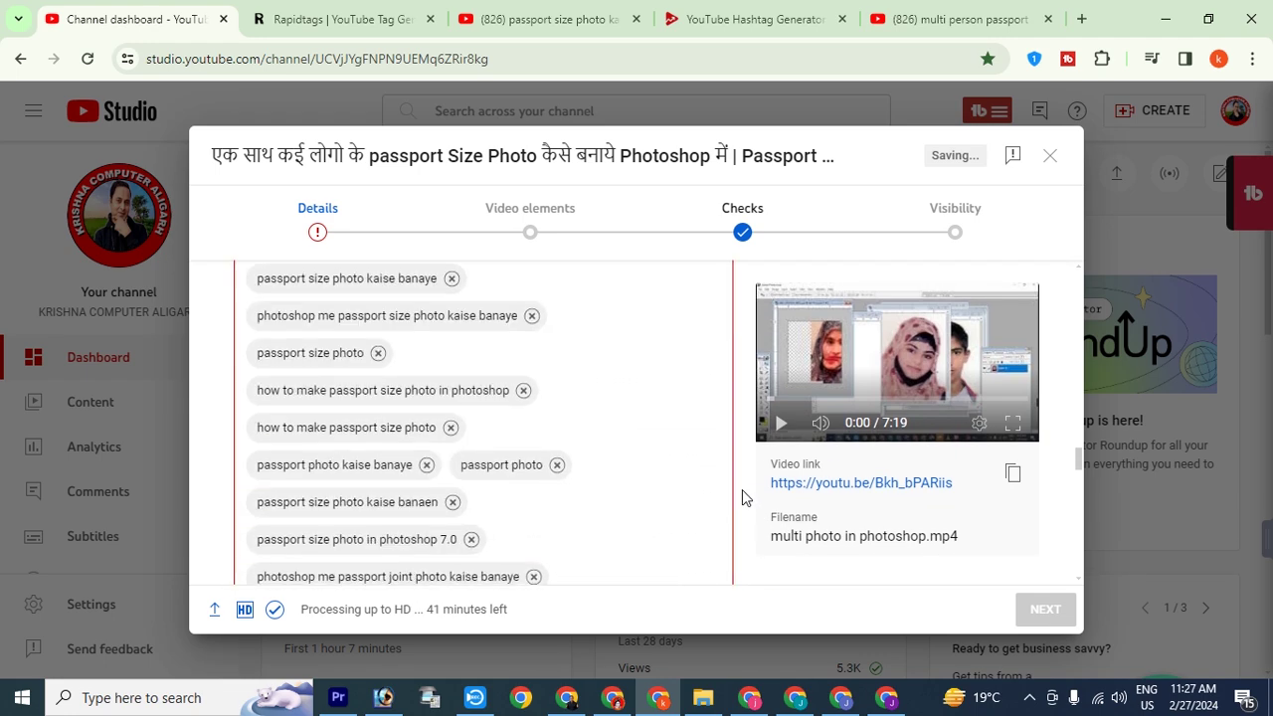
{"action": "scroll", "coordinate": [742, 490], "scroll_direction": "up", "scroll_amount": 2}
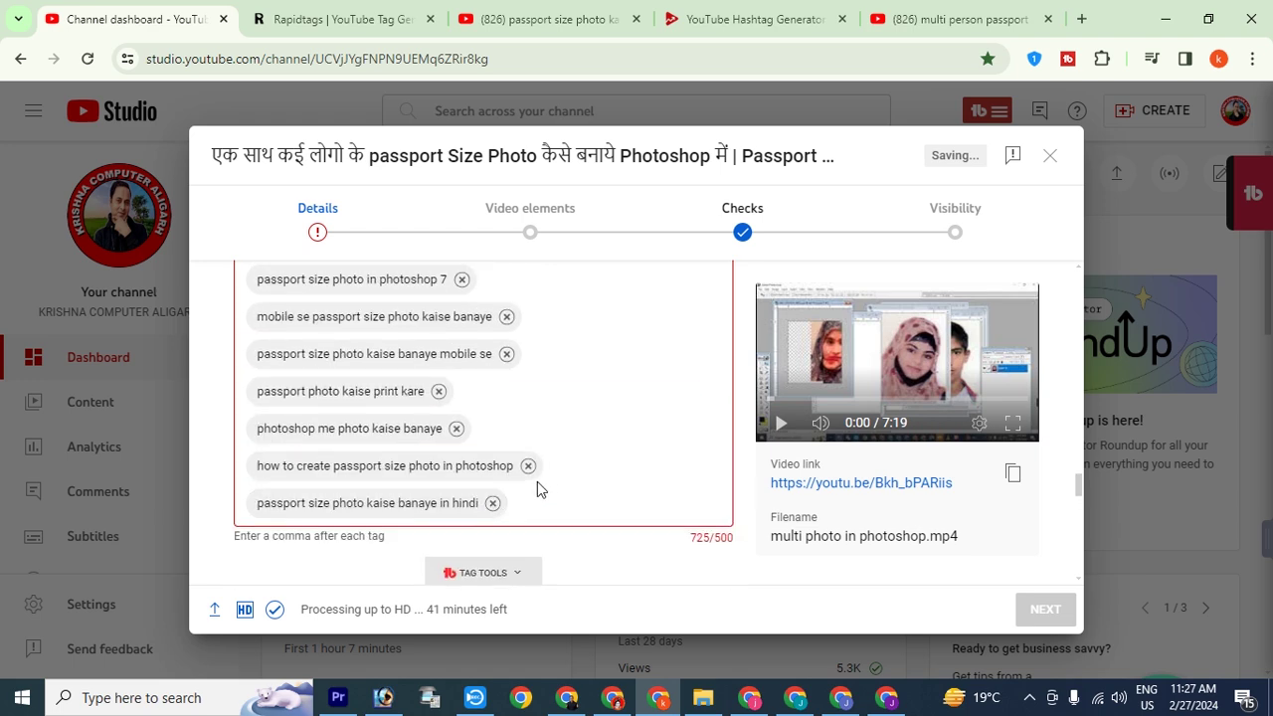
{"action": "scroll", "coordinate": [537, 483], "scroll_direction": "up", "scroll_amount": 3}
{"action": "scroll", "coordinate": [552, 381], "scroll_direction": "up", "scroll_amount": 3}
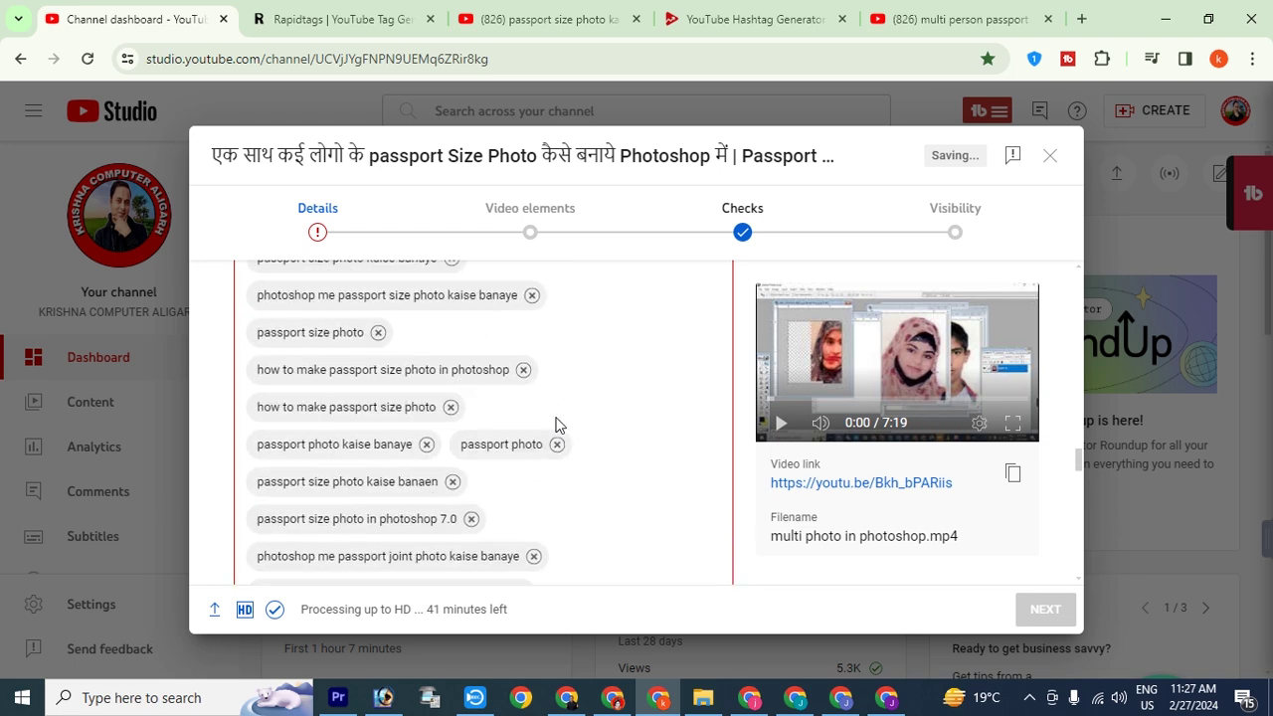
{"action": "scroll", "coordinate": [537, 437], "scroll_direction": "down", "scroll_amount": 7}
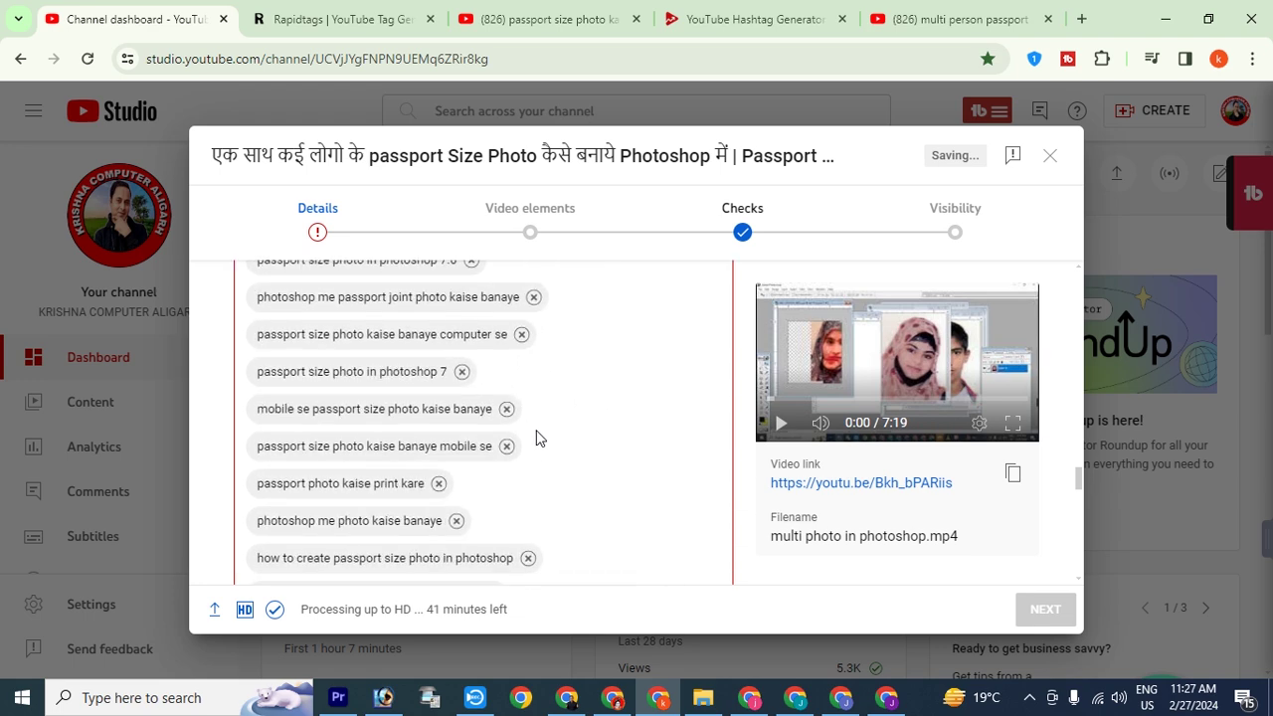
- Remove the last six tags, from "passport size photo kaise banaye in hindi" back to "mobile se passport size photo kaise banaye"
{"action": "left_click", "coordinate": [495, 410]}
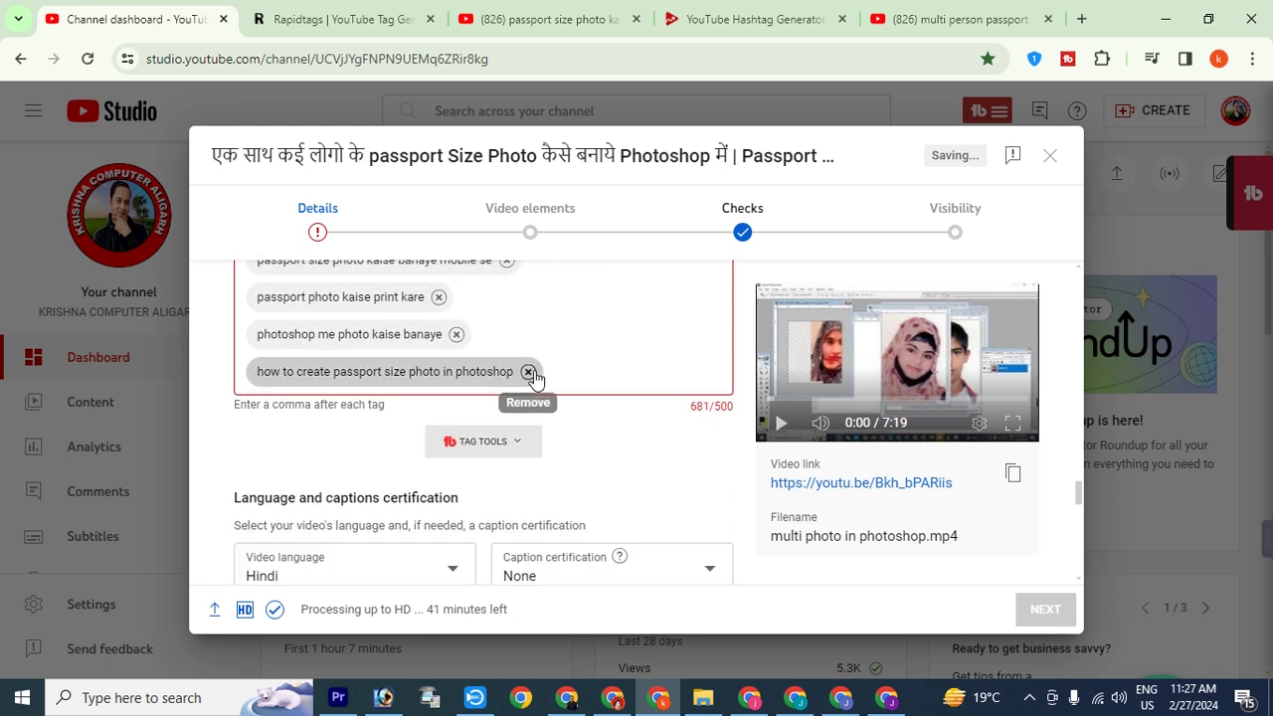
{"action": "left_click", "coordinate": [527, 372]}
{"action": "left_click", "coordinate": [455, 334]}
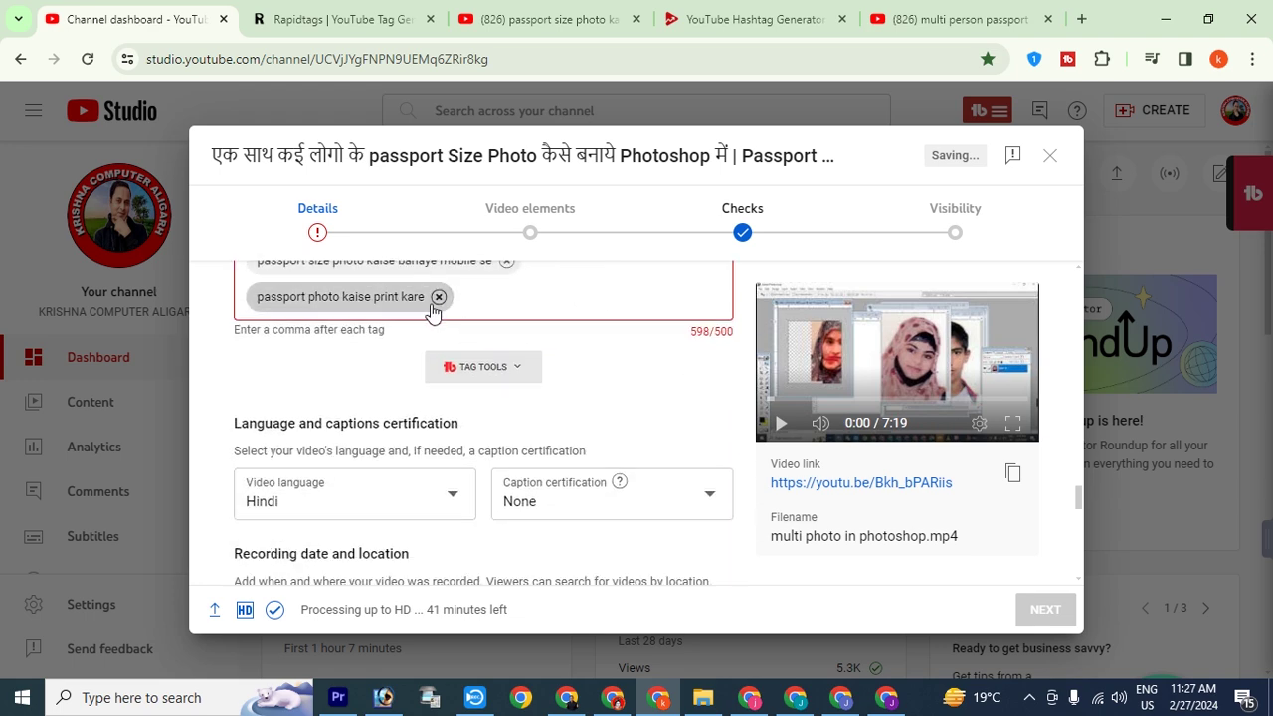
{"action": "left_click", "coordinate": [439, 295]}
{"action": "left_click", "coordinate": [506, 260]}
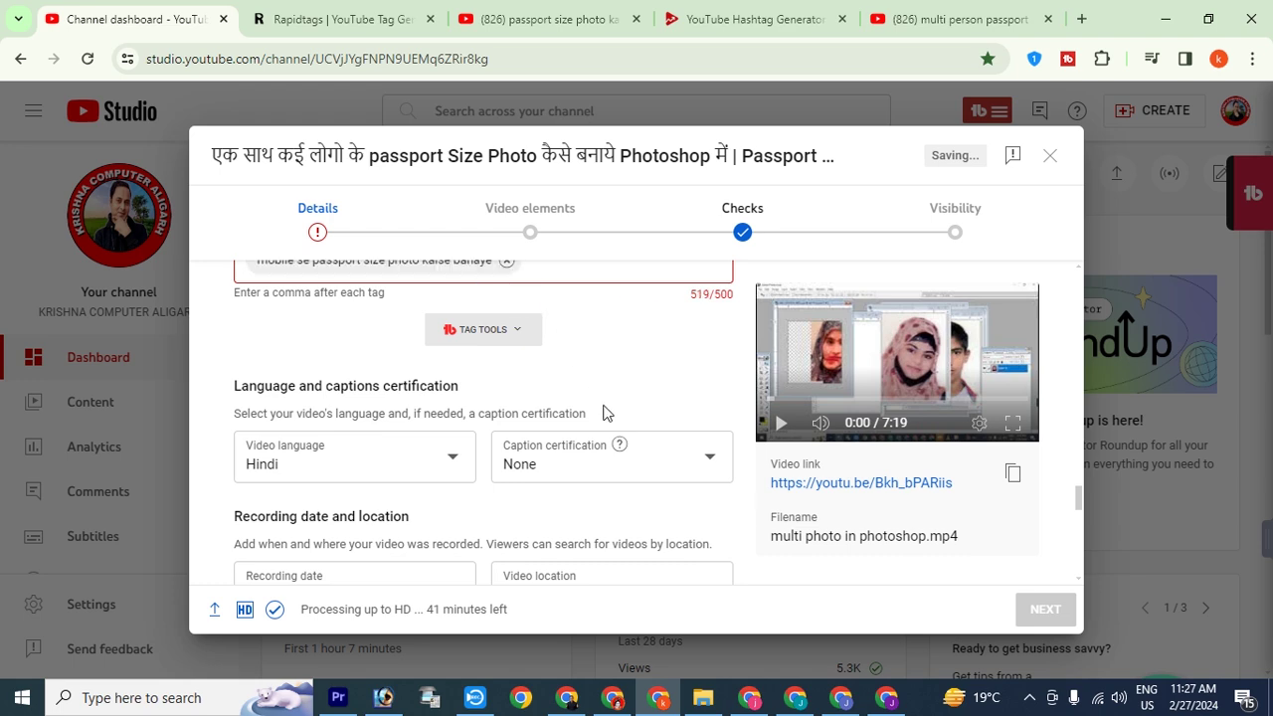
{"action": "scroll", "coordinate": [540, 446], "scroll_direction": "up", "scroll_amount": 2}
{"action": "left_click", "coordinate": [506, 446]}
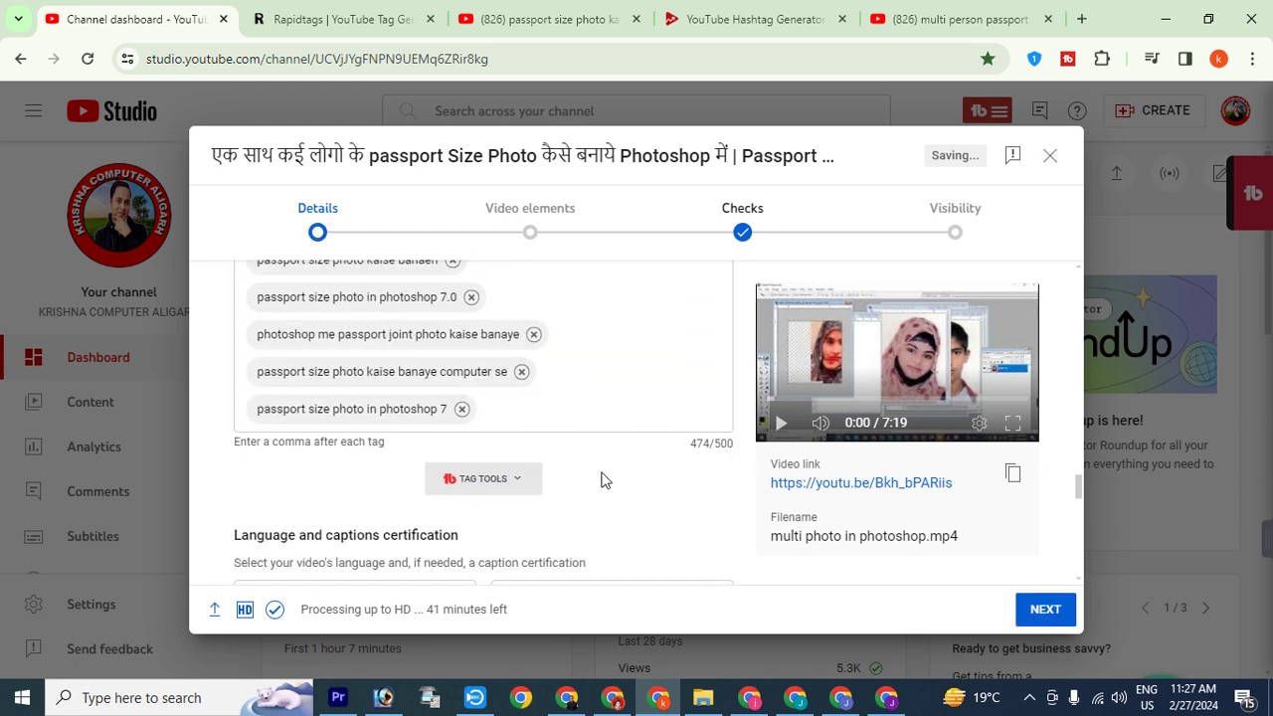
- Copy the full video title into the tags and split it at the "|" into two separate tags
{"action": "scroll", "coordinate": [602, 478], "scroll_direction": "up", "scroll_amount": 10}
{"action": "scroll", "coordinate": [603, 478], "scroll_direction": "up", "scroll_amount": 10}
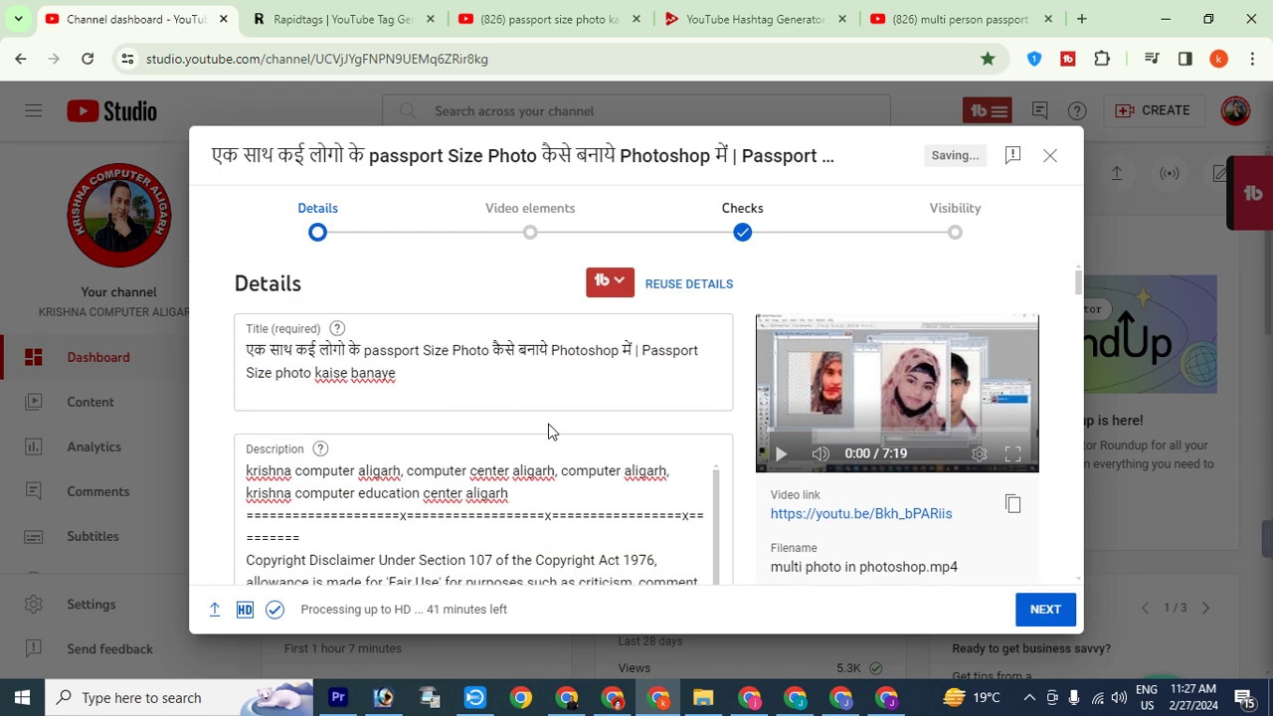
{"action": "left_click_drag", "start_coordinate": [247, 349], "coordinate": [444, 371]}
{"action": "scroll", "coordinate": [563, 455], "scroll_direction": "down", "scroll_amount": 15}
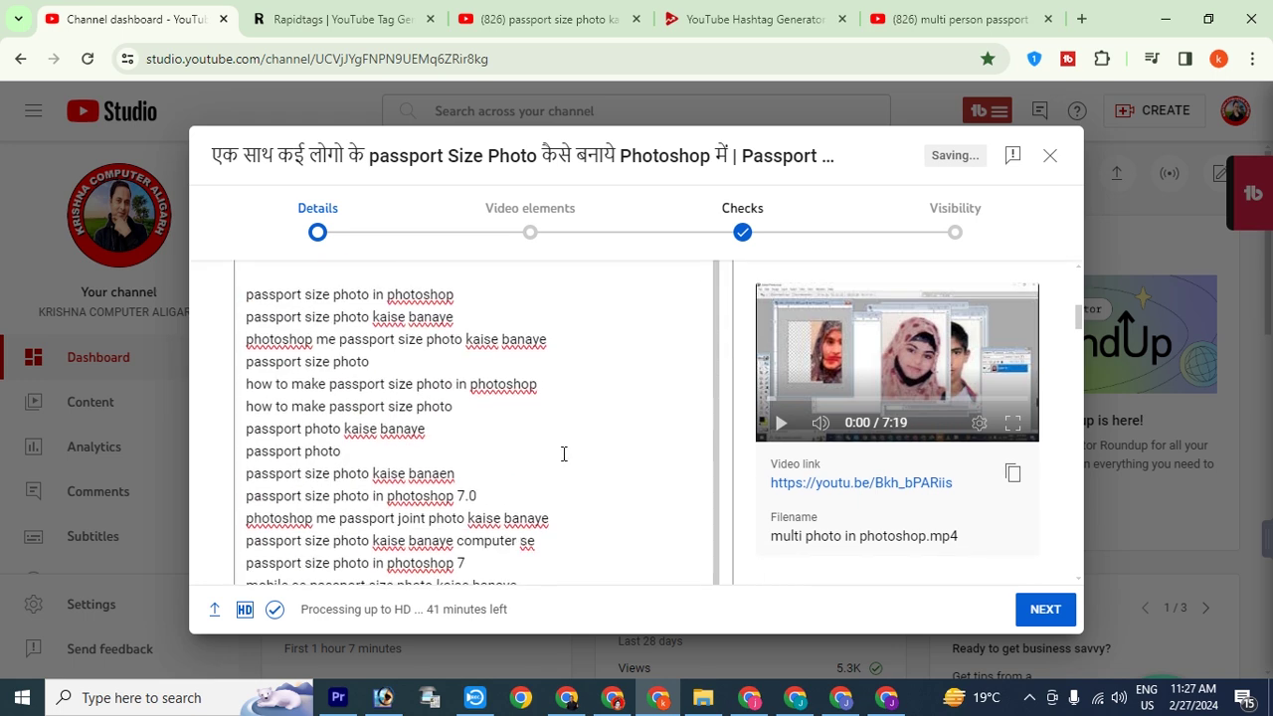
{"action": "scroll", "coordinate": [571, 460], "scroll_direction": "up", "scroll_amount": 5}
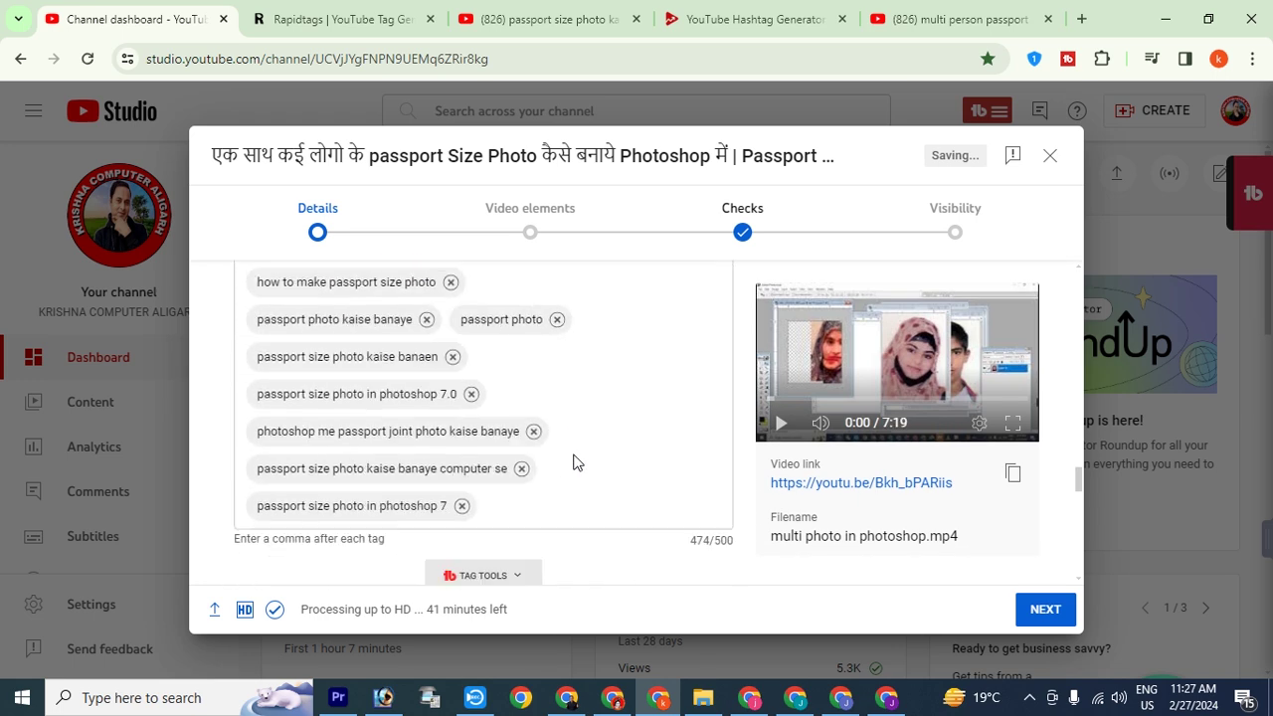
{"action": "scroll", "coordinate": [568, 447], "scroll_direction": "down", "scroll_amount": 2}
{"action": "left_click", "coordinate": [531, 375]}
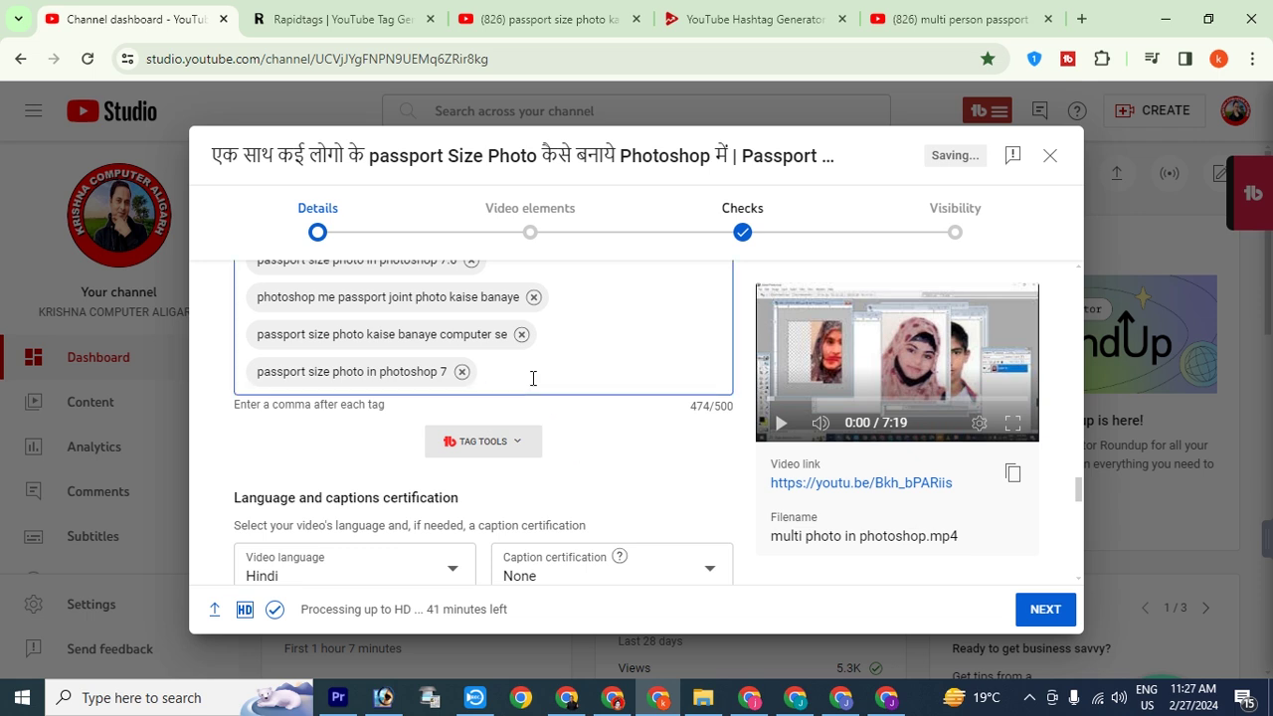
{"action": "key", "text": "ctrl+v"}
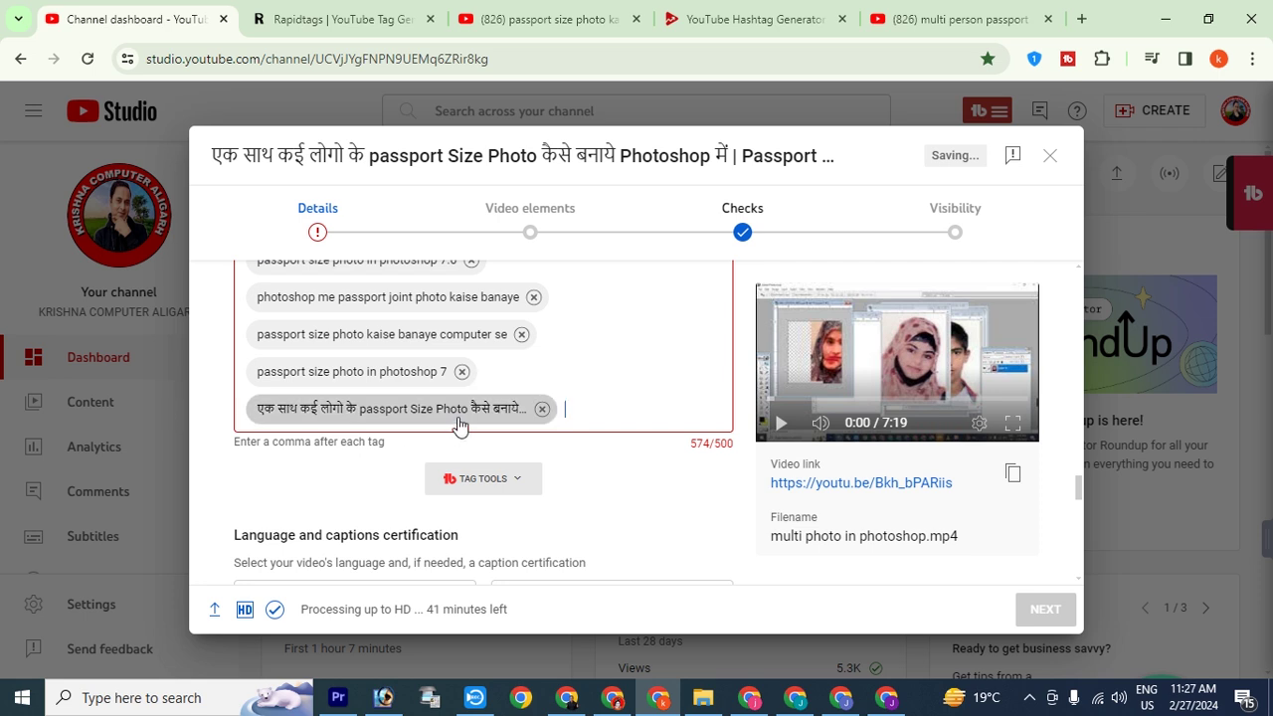
{"action": "key", "text": "BackSpace"}
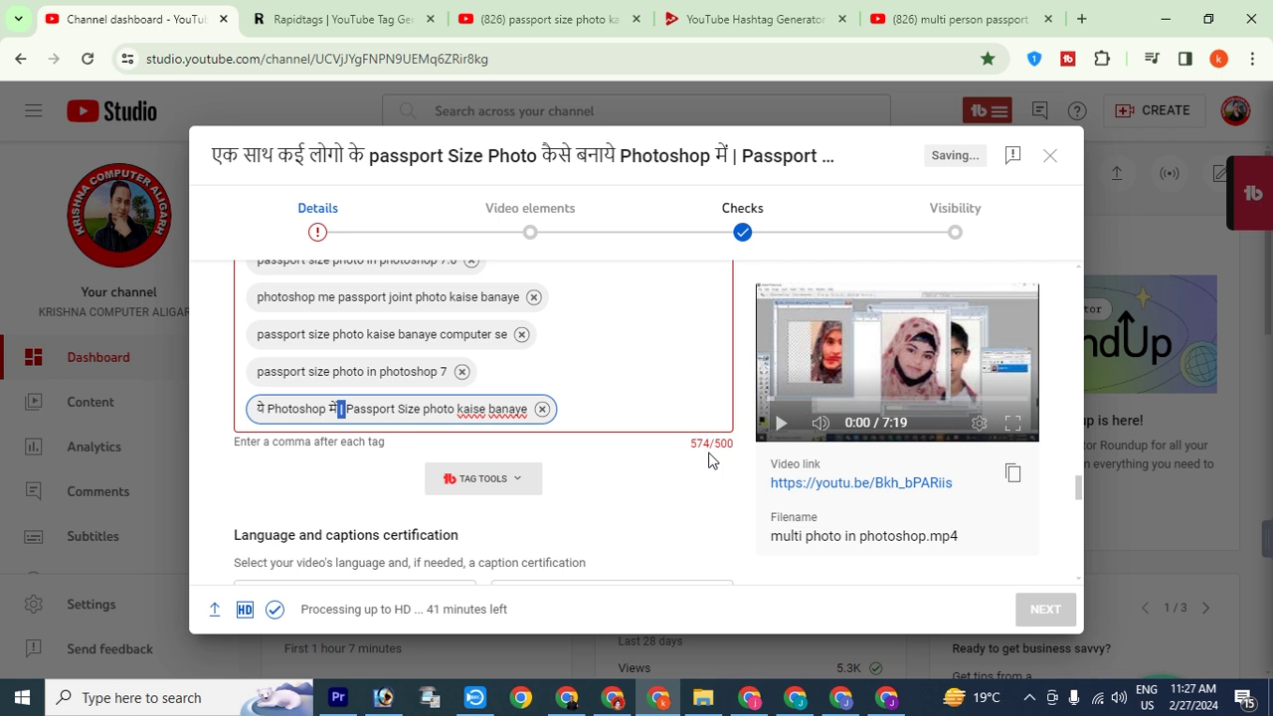
{"action": "type", "text": ","}
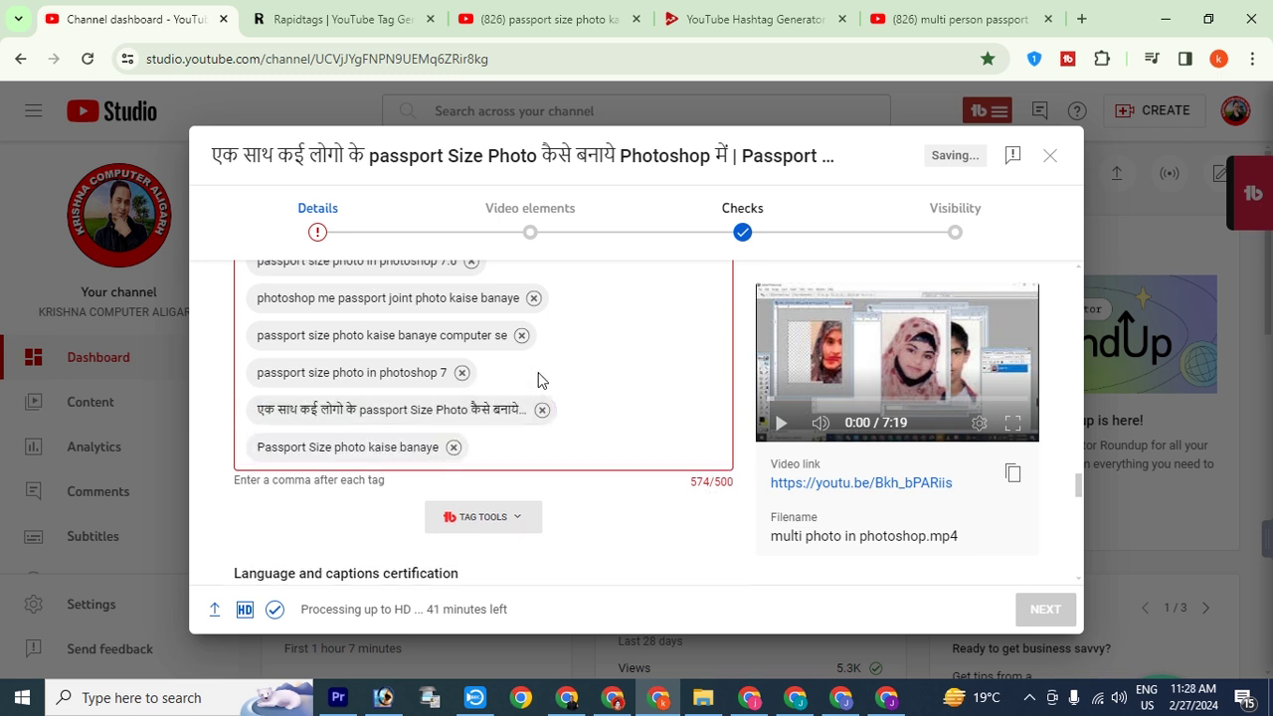
- Remove the tags "photoshop me passport joint photo kaise banaye", "passport photo" and "passport size photo"
{"action": "scroll", "coordinate": [540, 398], "scroll_direction": "up", "scroll_amount": 2}
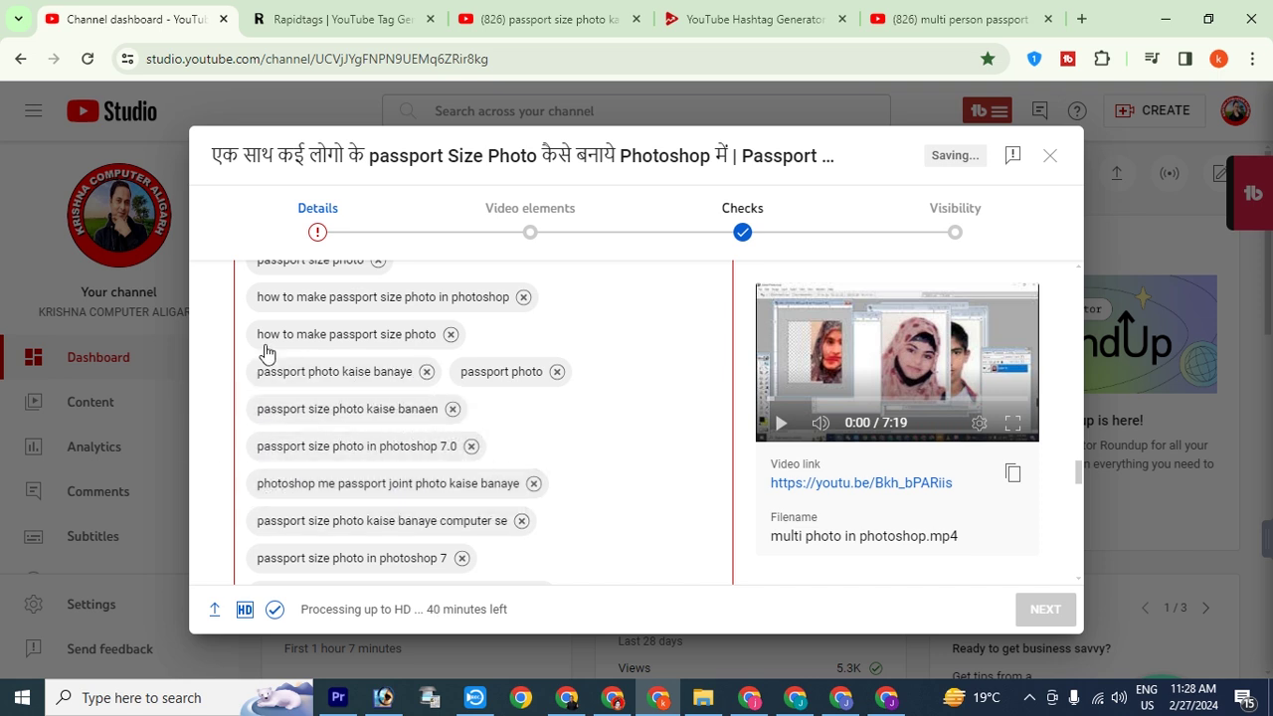
{"action": "scroll", "coordinate": [562, 408], "scroll_direction": "down", "scroll_amount": 2}
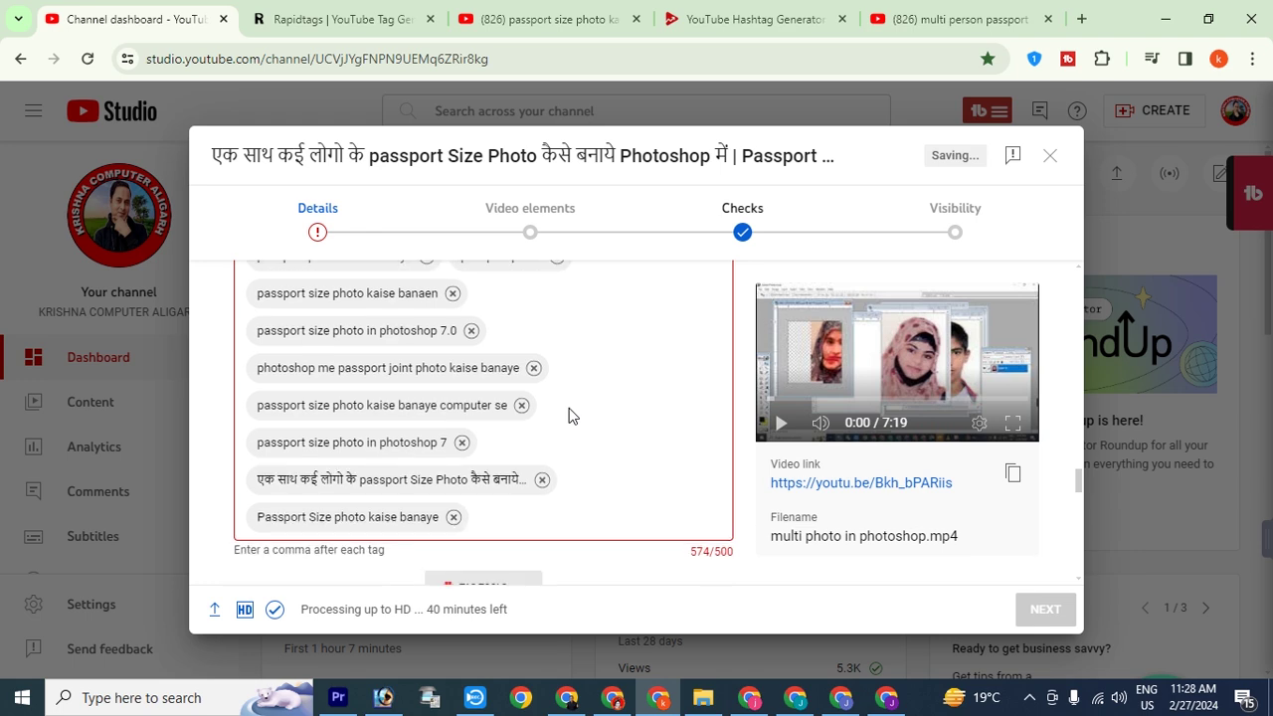
{"action": "scroll", "coordinate": [572, 416], "scroll_direction": "up", "scroll_amount": 2}
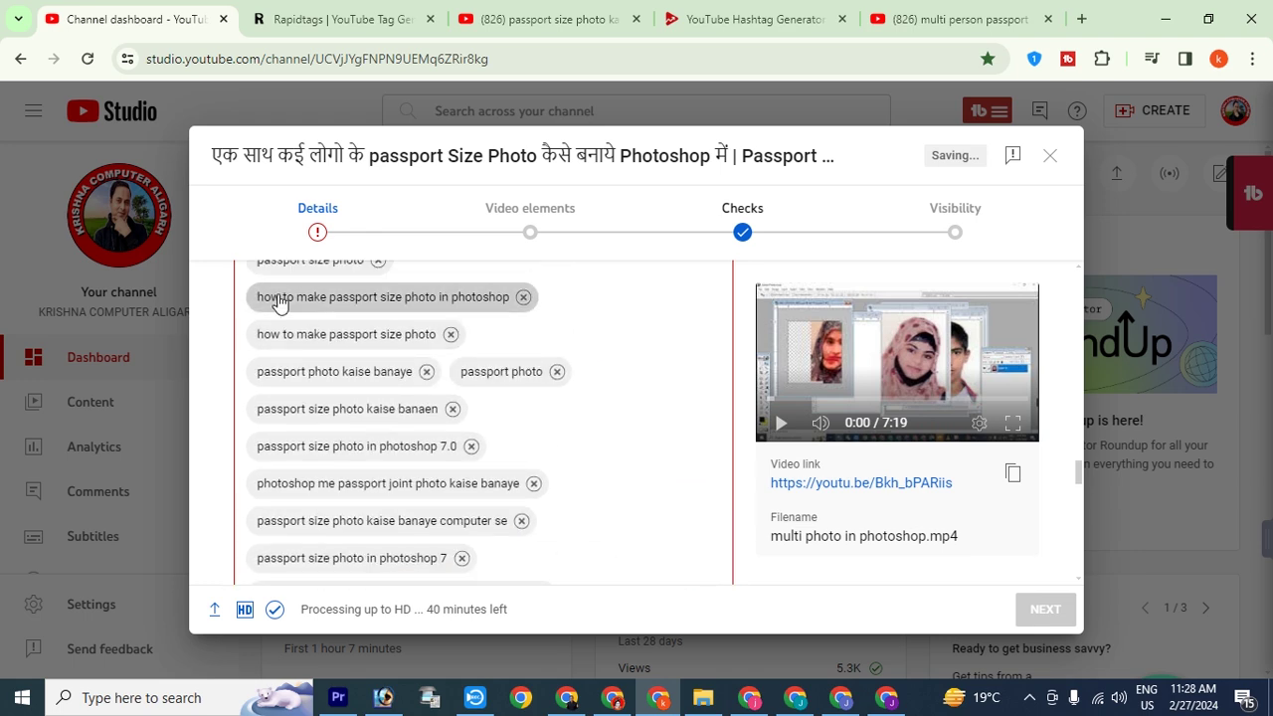
{"action": "scroll", "coordinate": [548, 338], "scroll_direction": "up", "scroll_amount": 1}
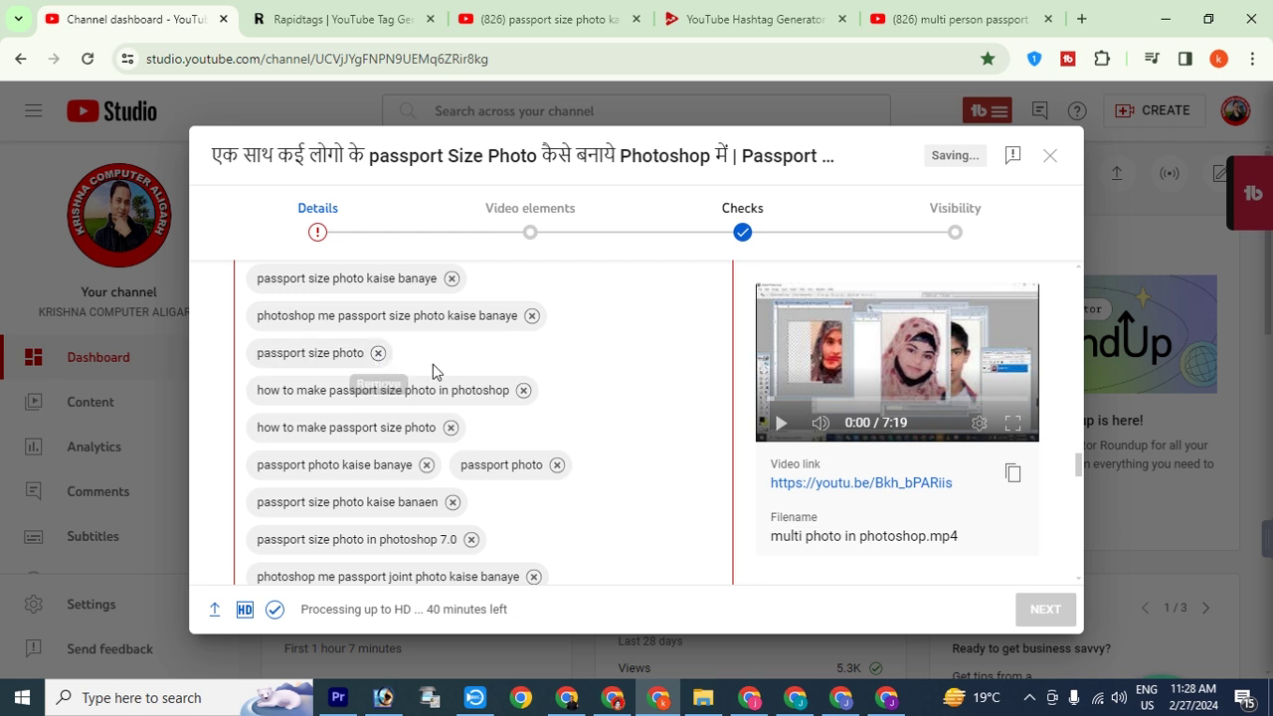
{"action": "scroll", "coordinate": [434, 369], "scroll_direction": "up", "scroll_amount": 1}
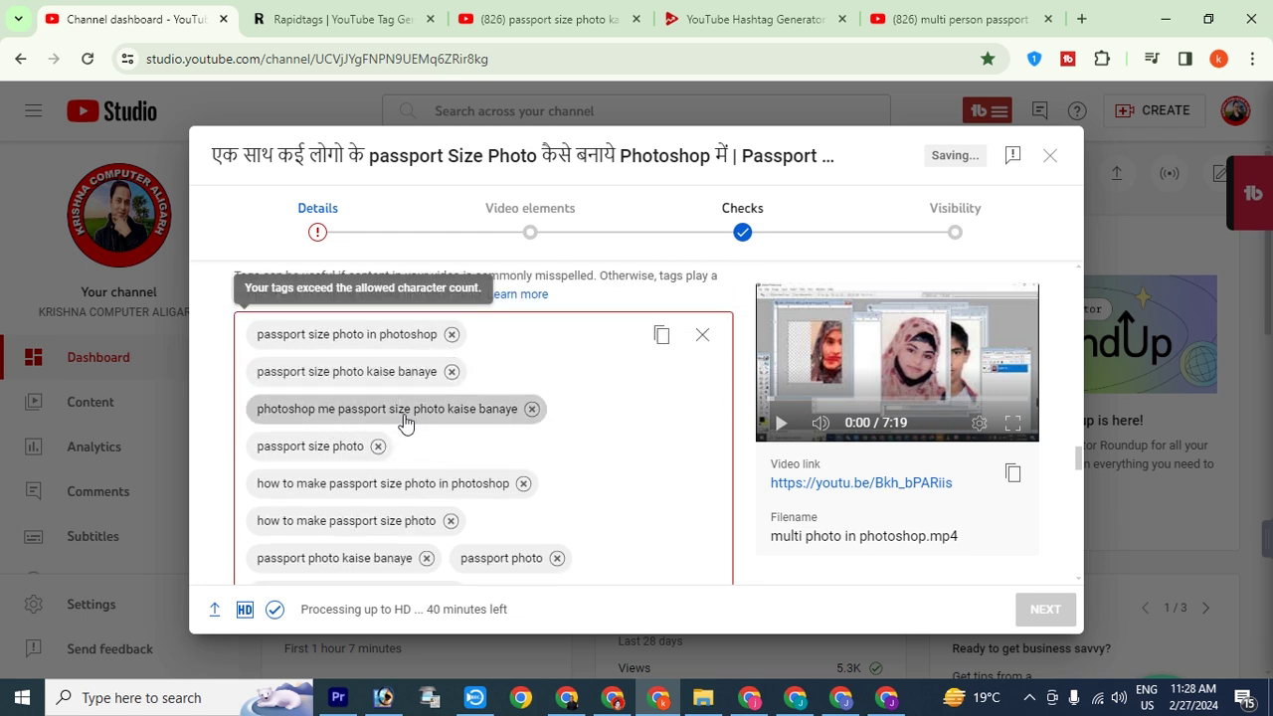
{"action": "scroll", "coordinate": [637, 450], "scroll_direction": "down", "scroll_amount": 2}
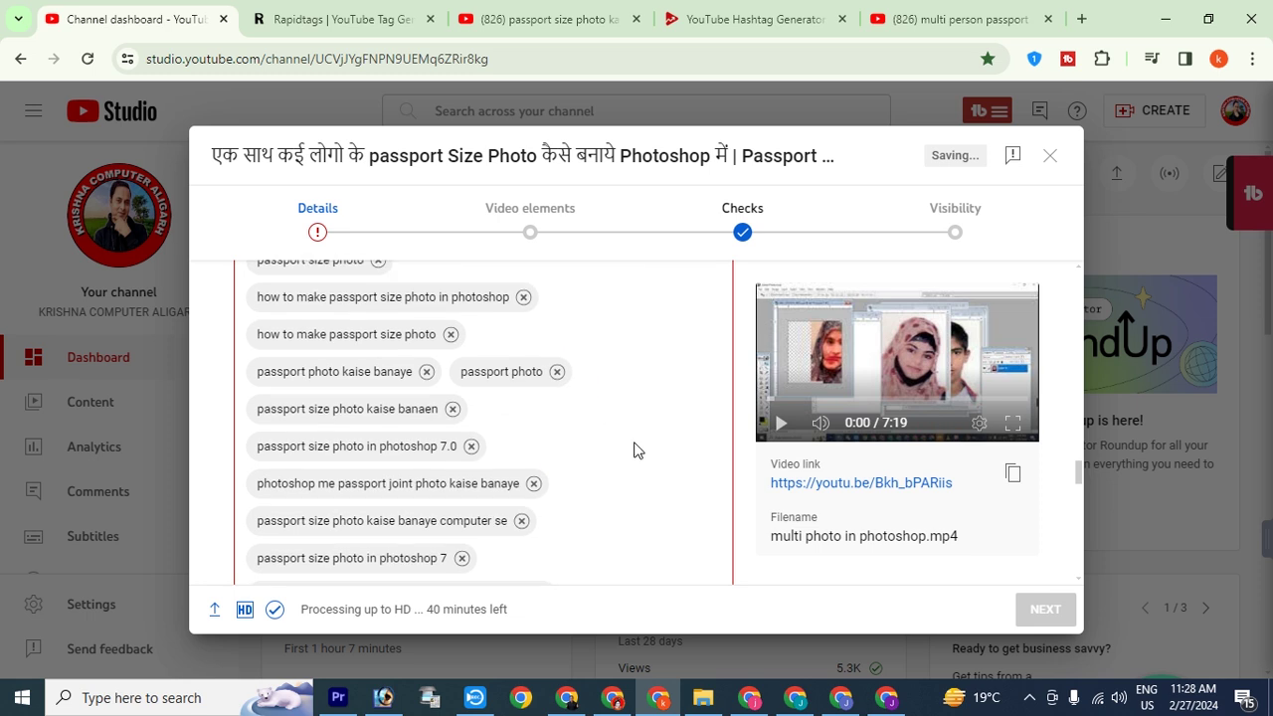
{"action": "scroll", "coordinate": [636, 449], "scroll_direction": "down", "scroll_amount": 1}
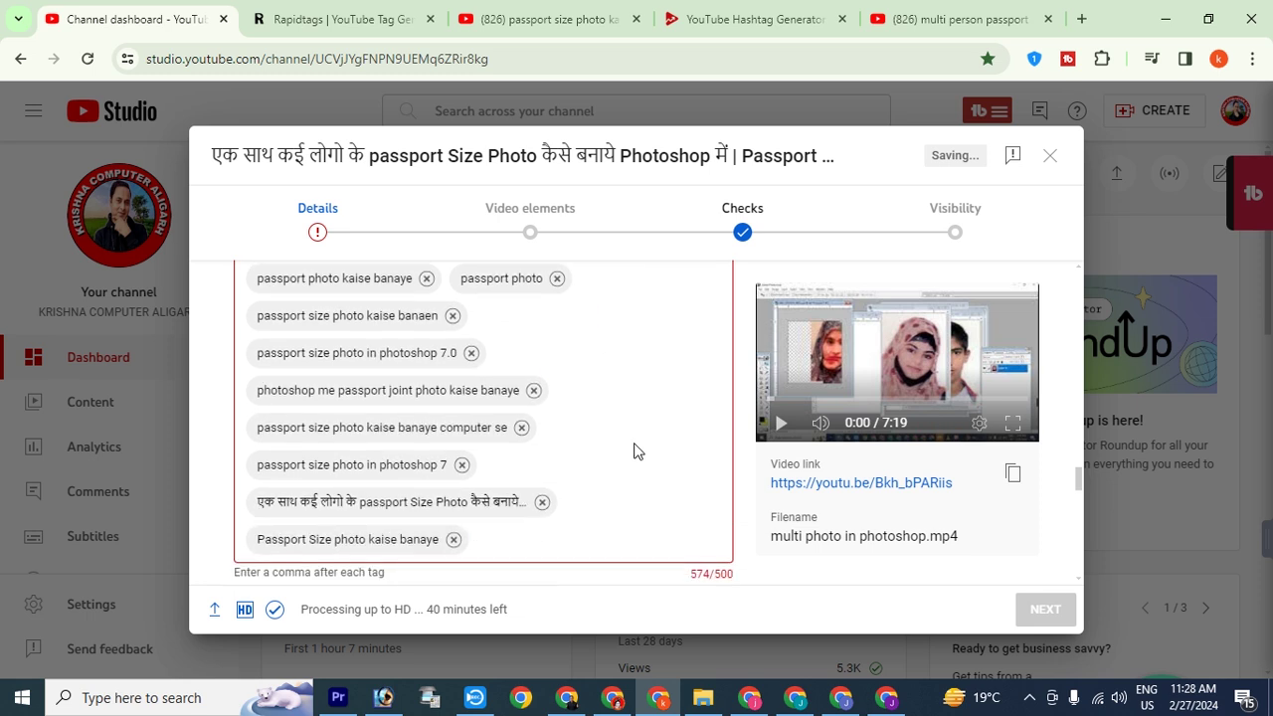
{"action": "left_click", "coordinate": [533, 391]}
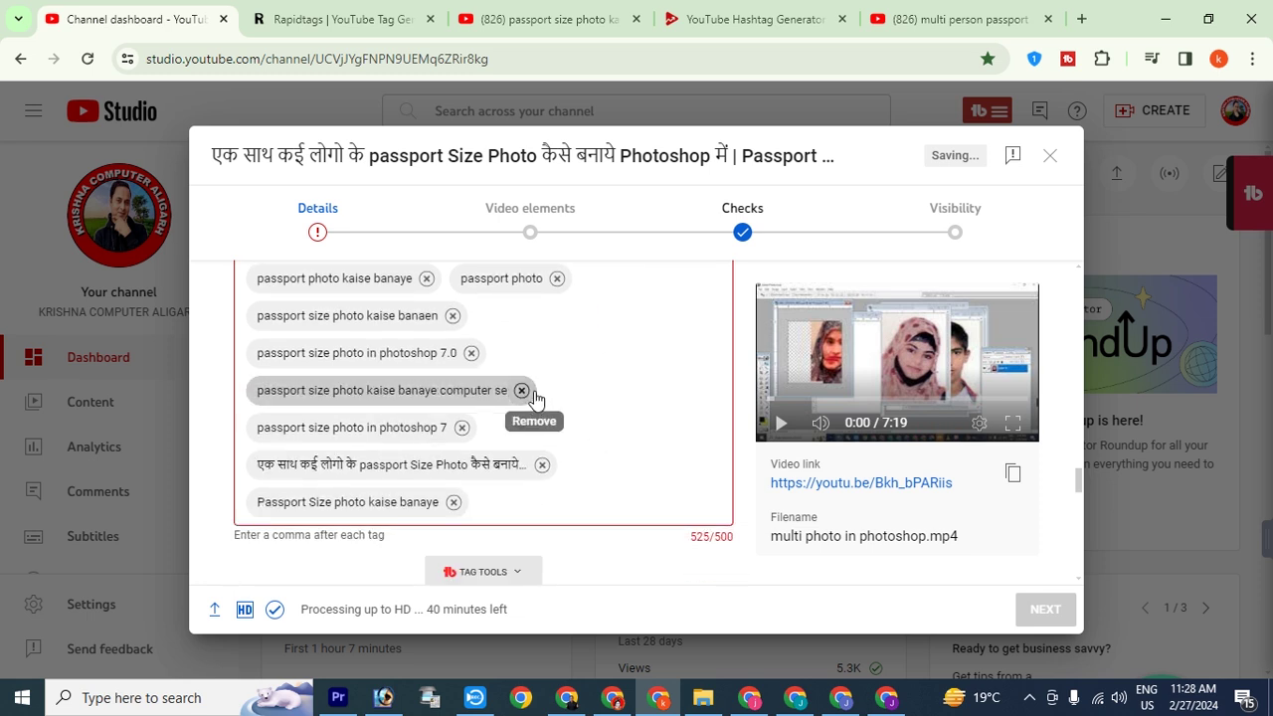
{"action": "left_click", "coordinate": [557, 278]}
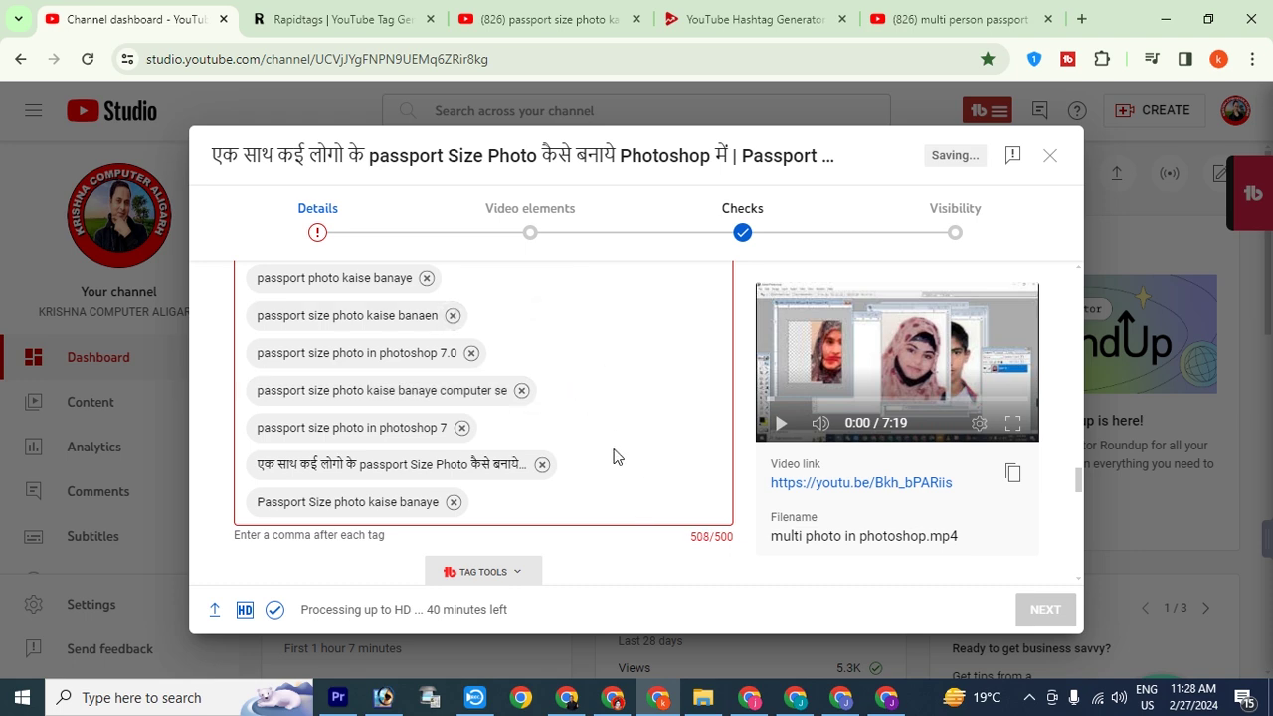
{"action": "scroll", "coordinate": [491, 508], "scroll_direction": "up", "scroll_amount": 5}
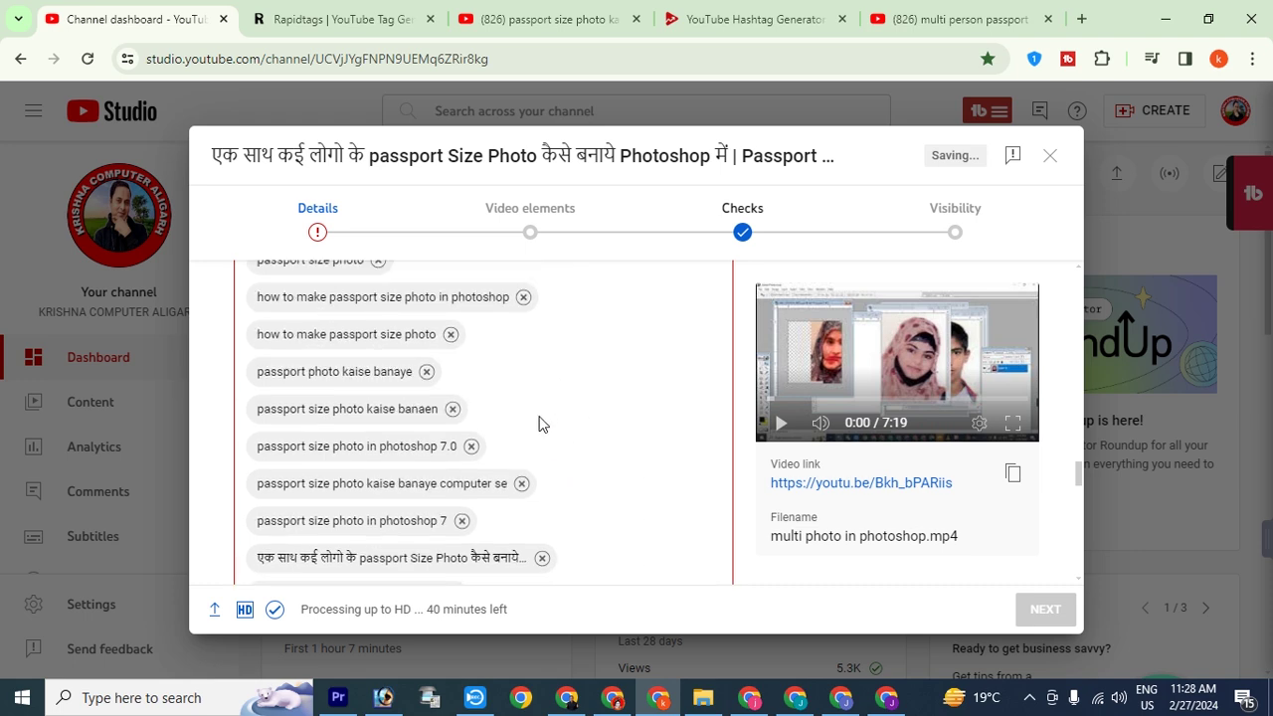
{"action": "left_click", "coordinate": [378, 447]}
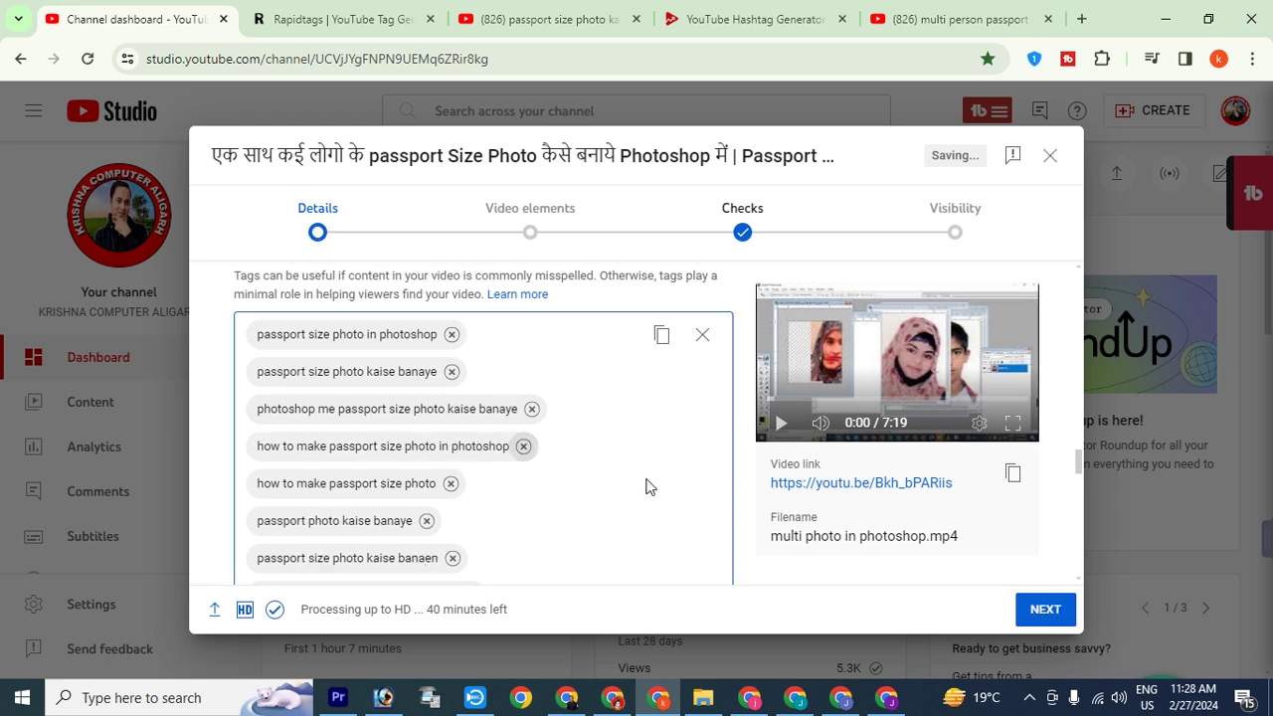
- Look over the trimmed tag list, the audience settings and the description in the video details
{"action": "scroll", "coordinate": [646, 486], "scroll_direction": "down", "scroll_amount": 5}
{"action": "scroll", "coordinate": [540, 454], "scroll_direction": "up", "scroll_amount": 5}
{"action": "scroll", "coordinate": [537, 448], "scroll_direction": "down", "scroll_amount": 8}
{"action": "scroll", "coordinate": [531, 447], "scroll_direction": "up", "scroll_amount": 6}
{"action": "scroll", "coordinate": [532, 453], "scroll_direction": "down", "scroll_amount": 4}
{"action": "scroll", "coordinate": [532, 453], "scroll_direction": "up", "scroll_amount": 12}
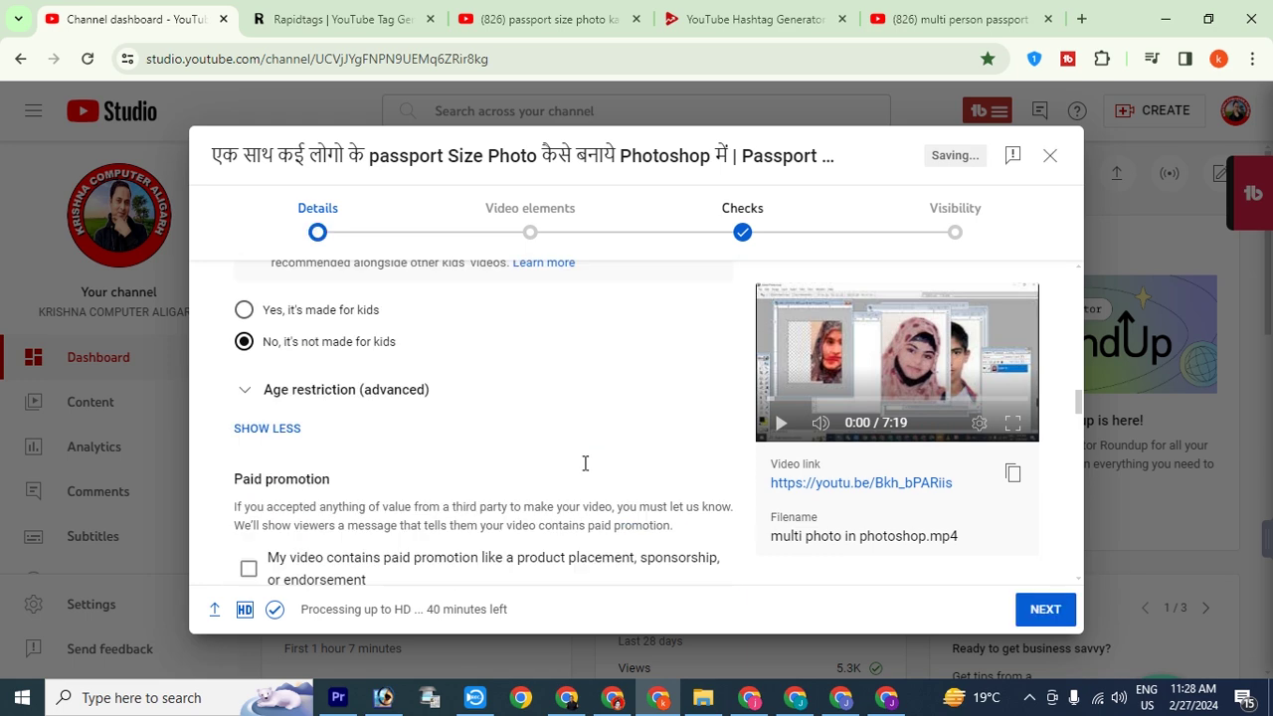
{"action": "scroll", "coordinate": [535, 471], "scroll_direction": "up", "scroll_amount": 5}
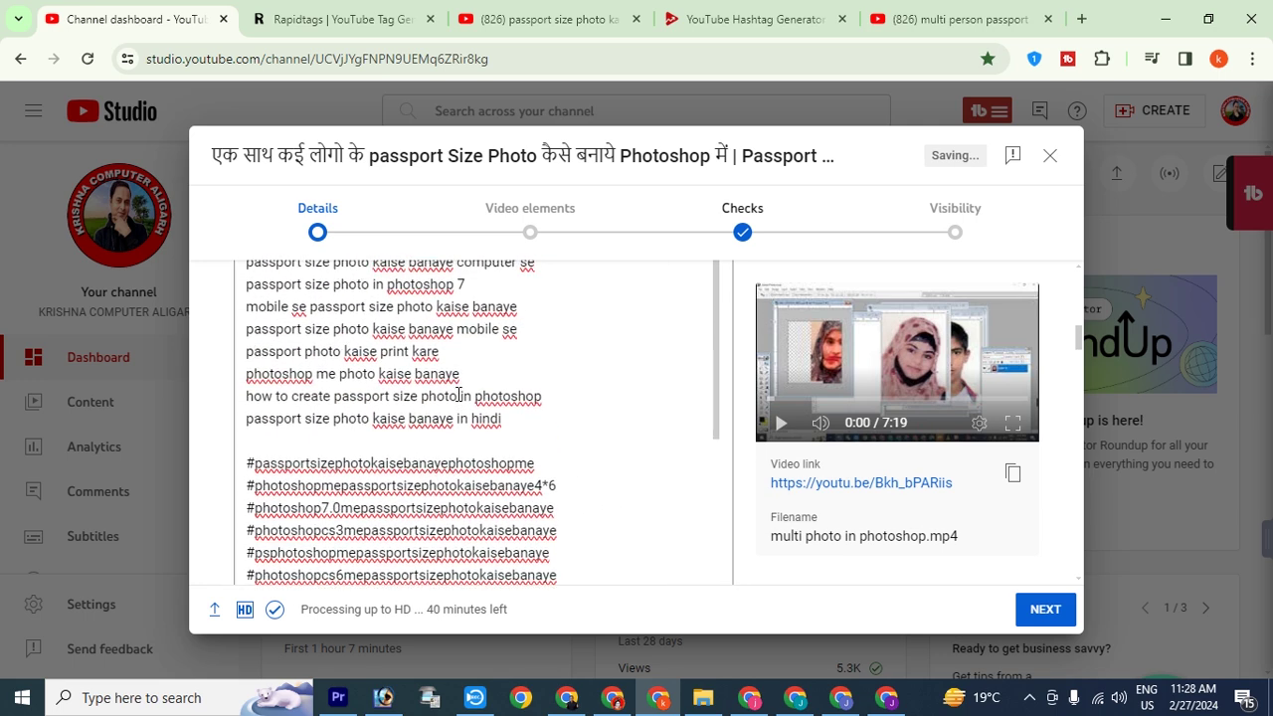
- Upload the "Multi People" image from the Downloads folder as the video's custom thumbnail
{"action": "scroll", "coordinate": [459, 401], "scroll_direction": "down", "scroll_amount": 8}
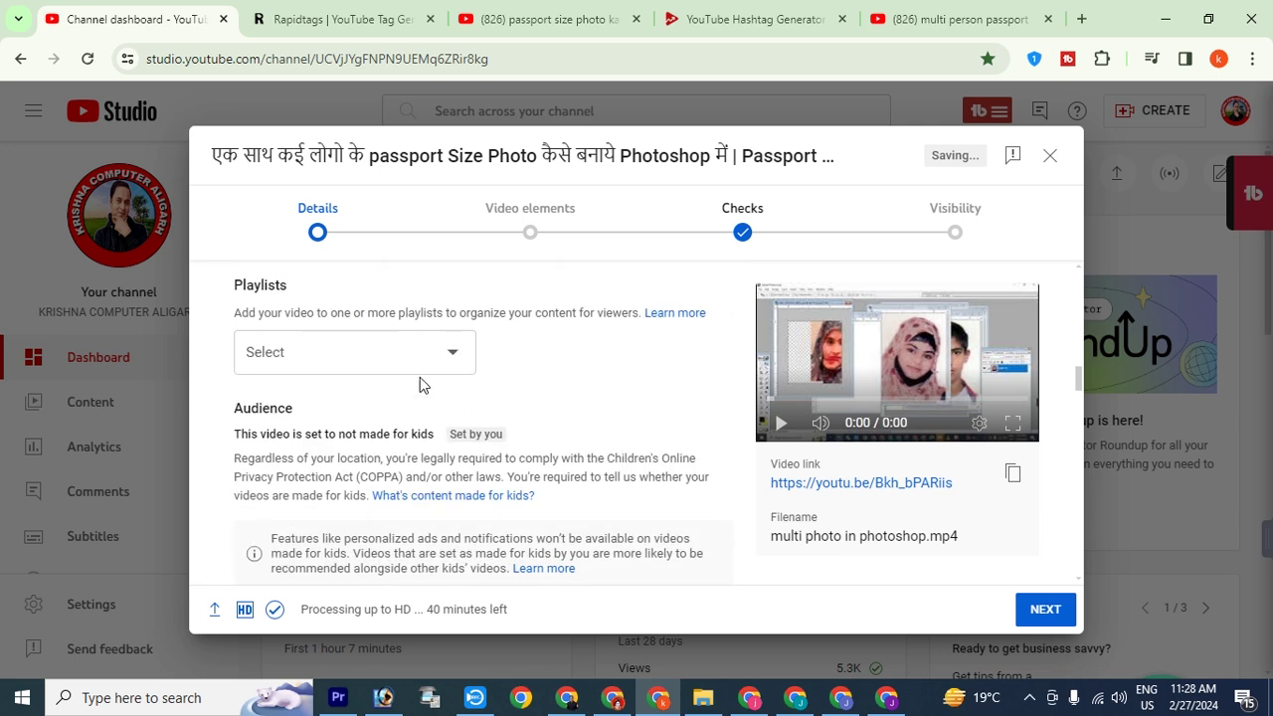
{"action": "scroll", "coordinate": [374, 372], "scroll_direction": "up", "scroll_amount": 2}
{"action": "left_click", "coordinate": [295, 409]}
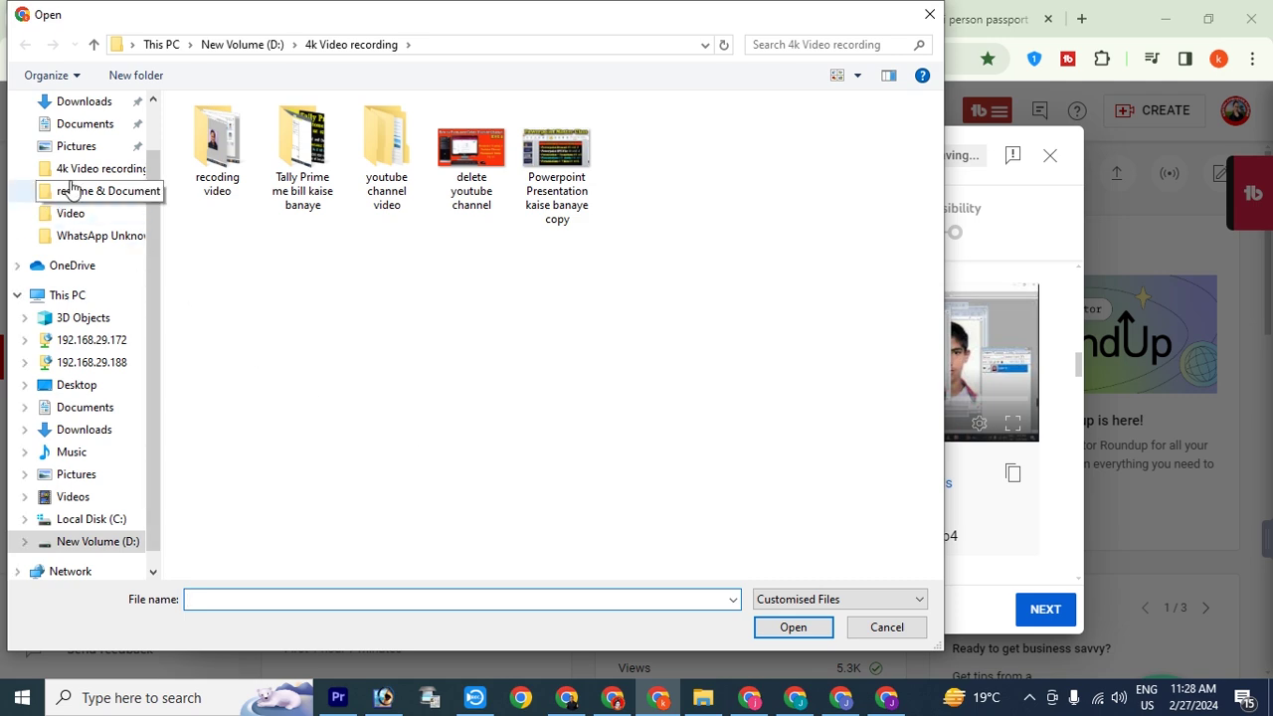
{"action": "left_click", "coordinate": [89, 104]}
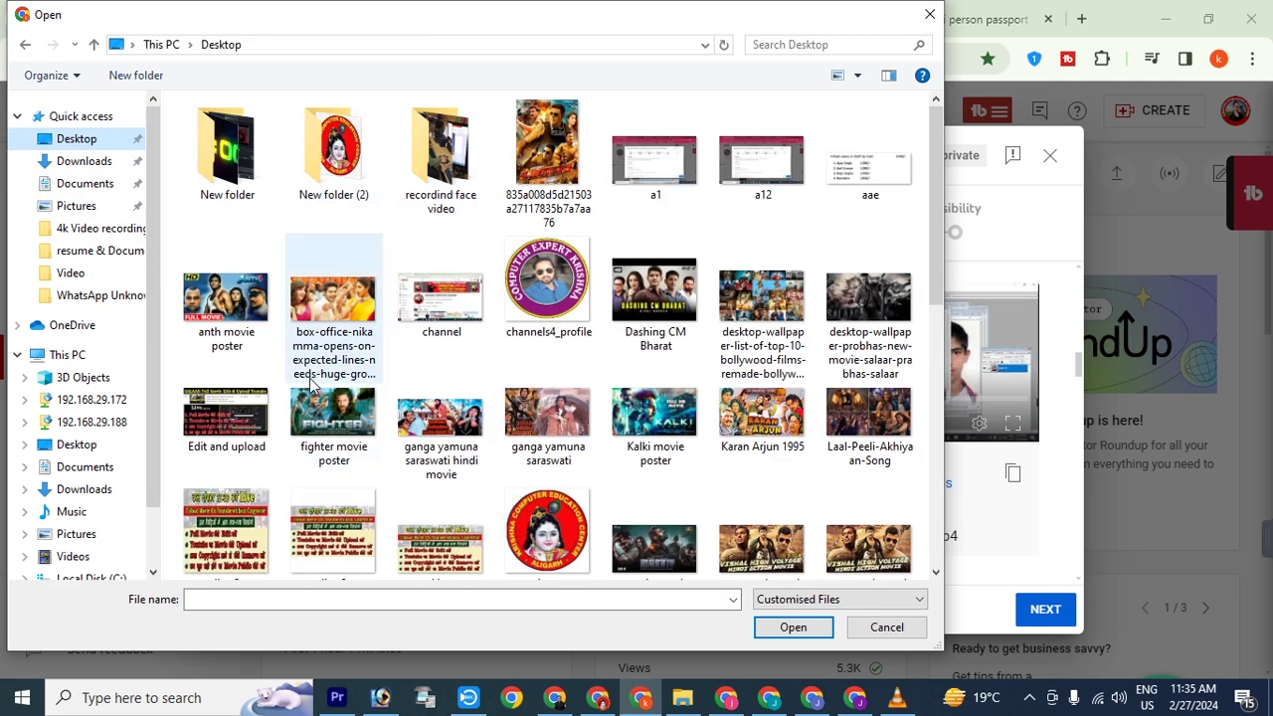
{"action": "left_click", "coordinate": [86, 164]}
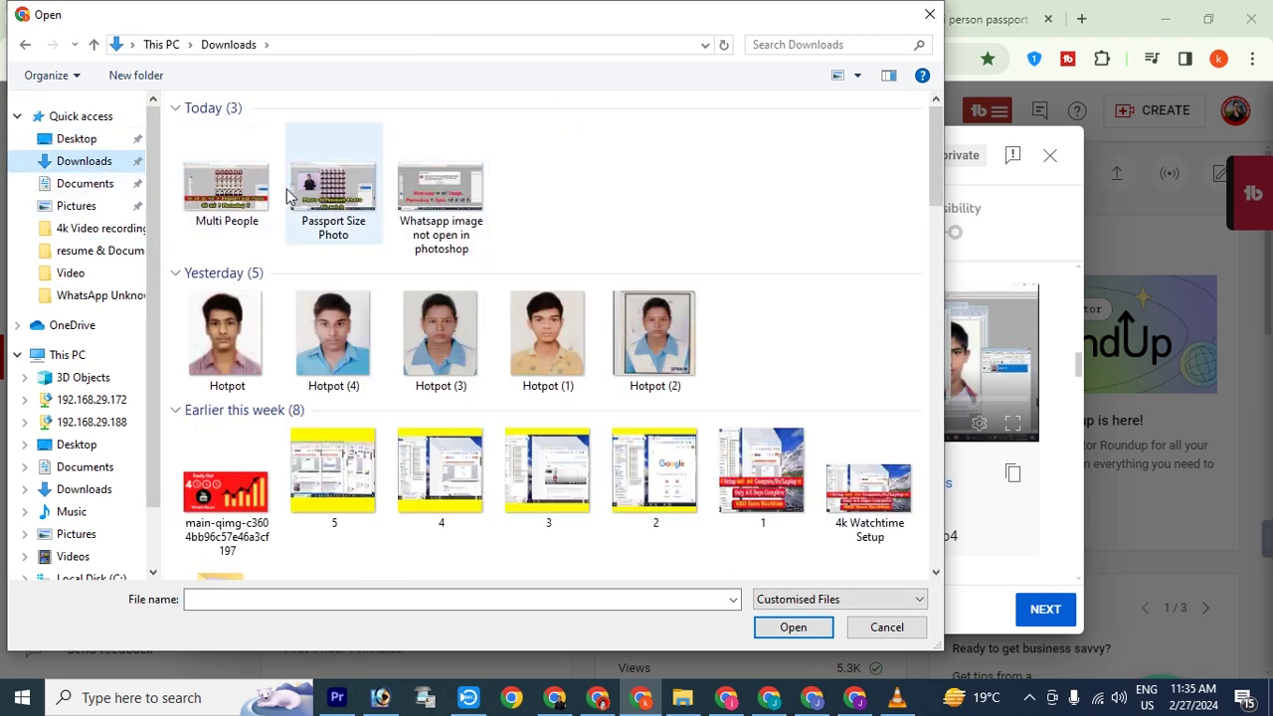
{"action": "left_click", "coordinate": [236, 197]}
{"action": "left_click", "coordinate": [792, 627]}
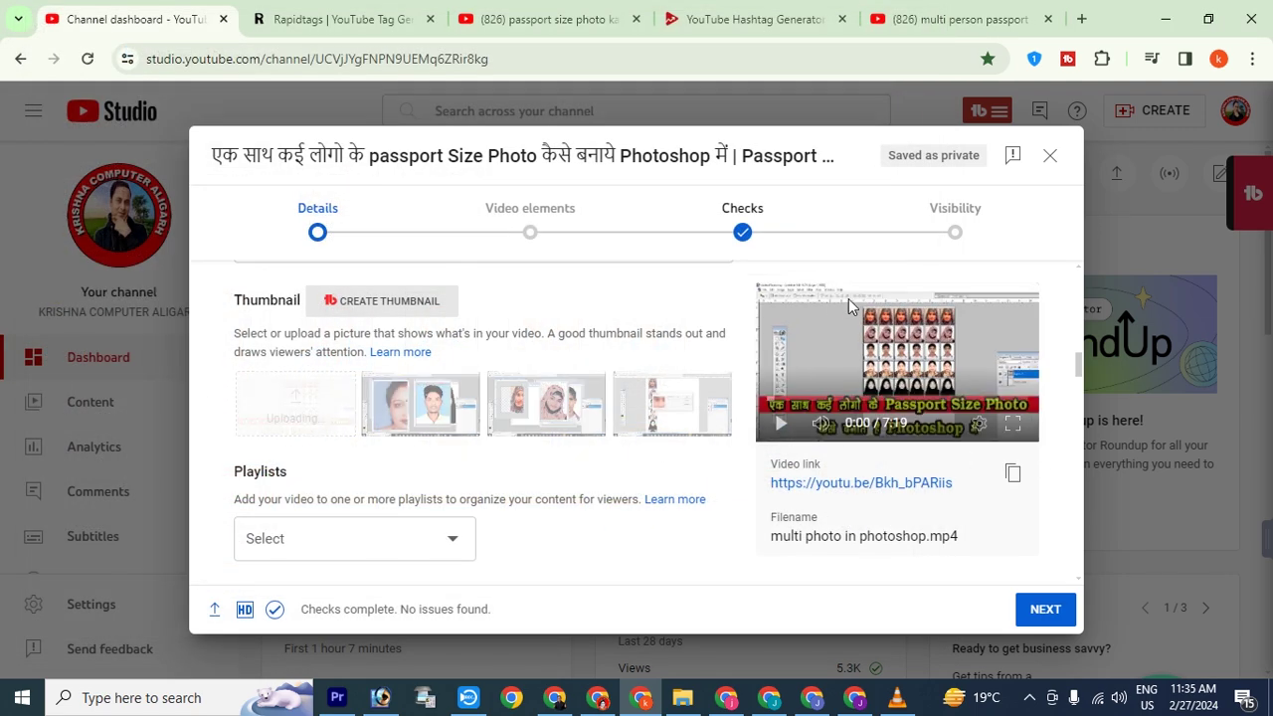
- Advance to the video elements stage and import the end screen from the latest video
{"action": "scroll", "coordinate": [497, 398], "scroll_direction": "down", "scroll_amount": 6}
{"action": "scroll", "coordinate": [647, 438], "scroll_direction": "up", "scroll_amount": 6}
{"action": "scroll", "coordinate": [745, 319], "scroll_direction": "up", "scroll_amount": 10}
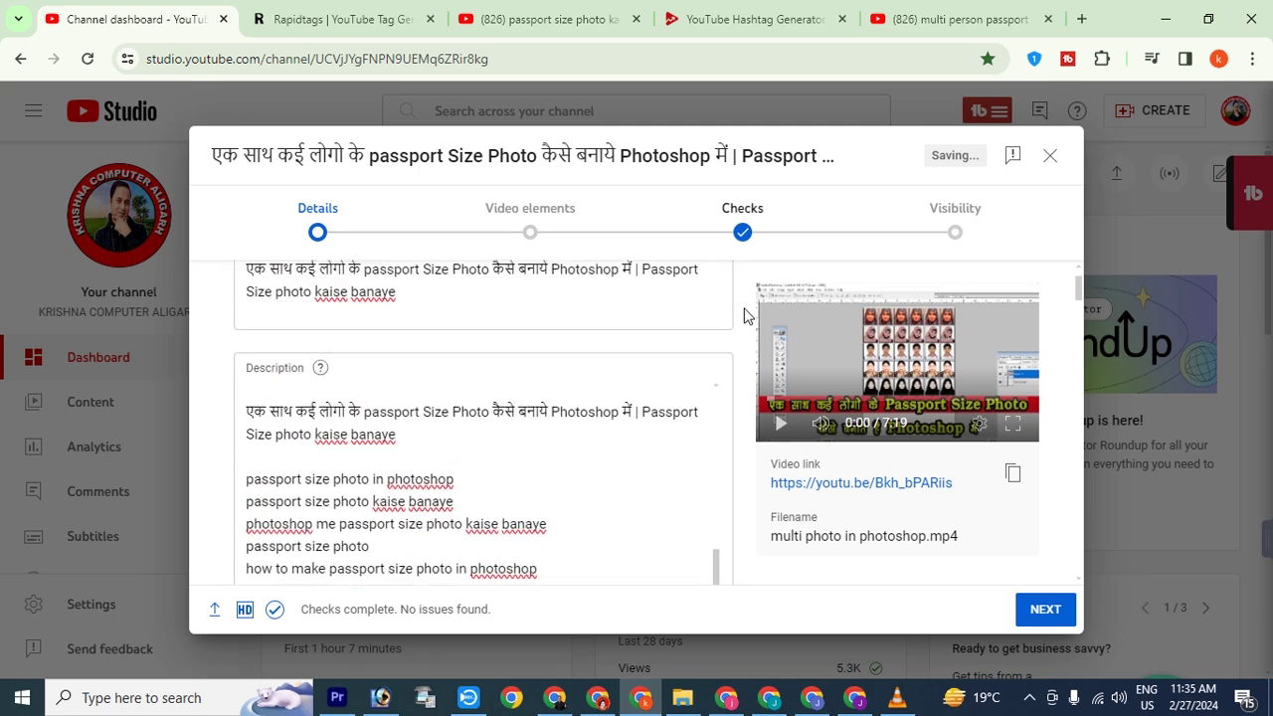
{"action": "scroll", "coordinate": [745, 318], "scroll_direction": "down", "scroll_amount": 15}
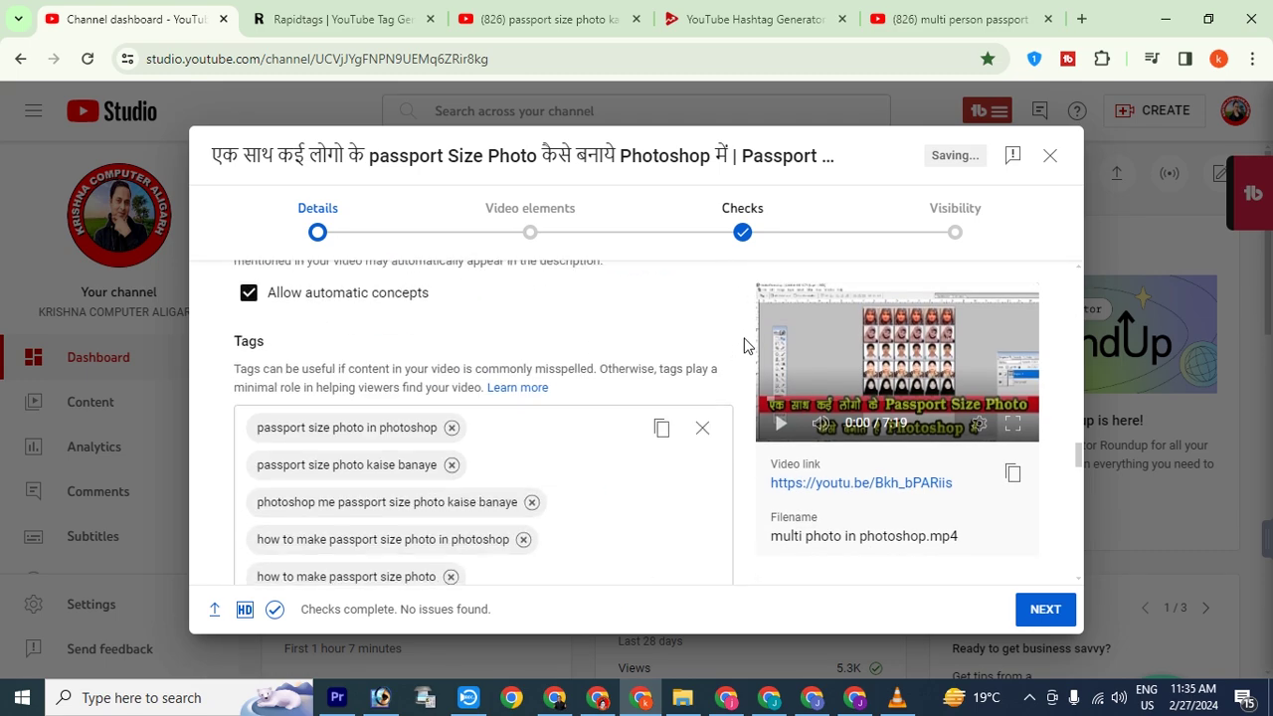
{"action": "scroll", "coordinate": [745, 360], "scroll_direction": "up", "scroll_amount": 10}
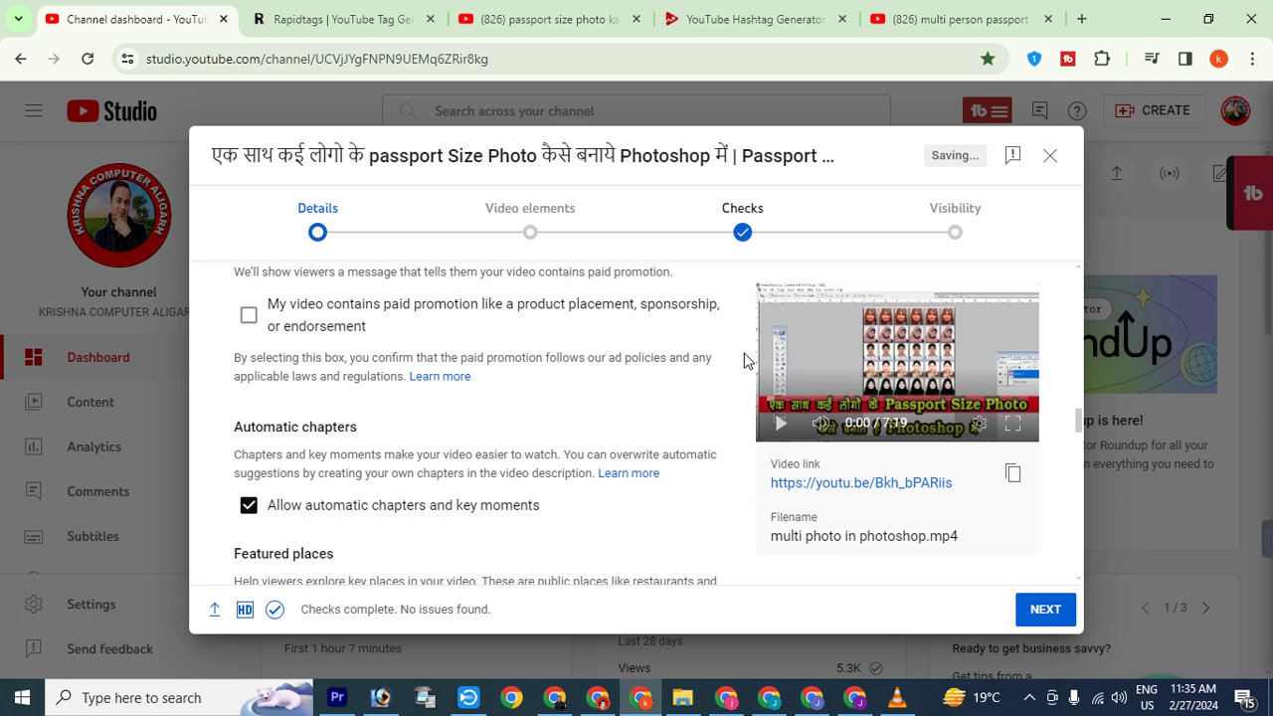
{"action": "left_click", "coordinate": [1030, 621]}
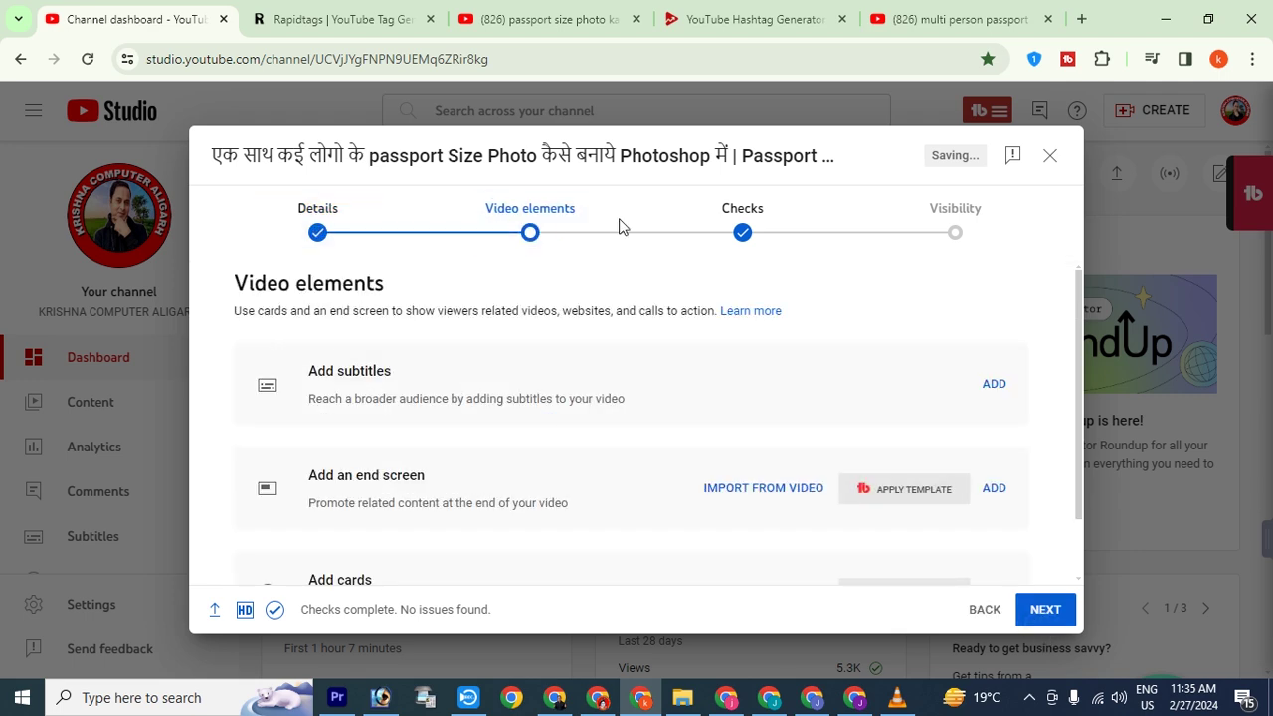
{"action": "left_click", "coordinate": [726, 494]}
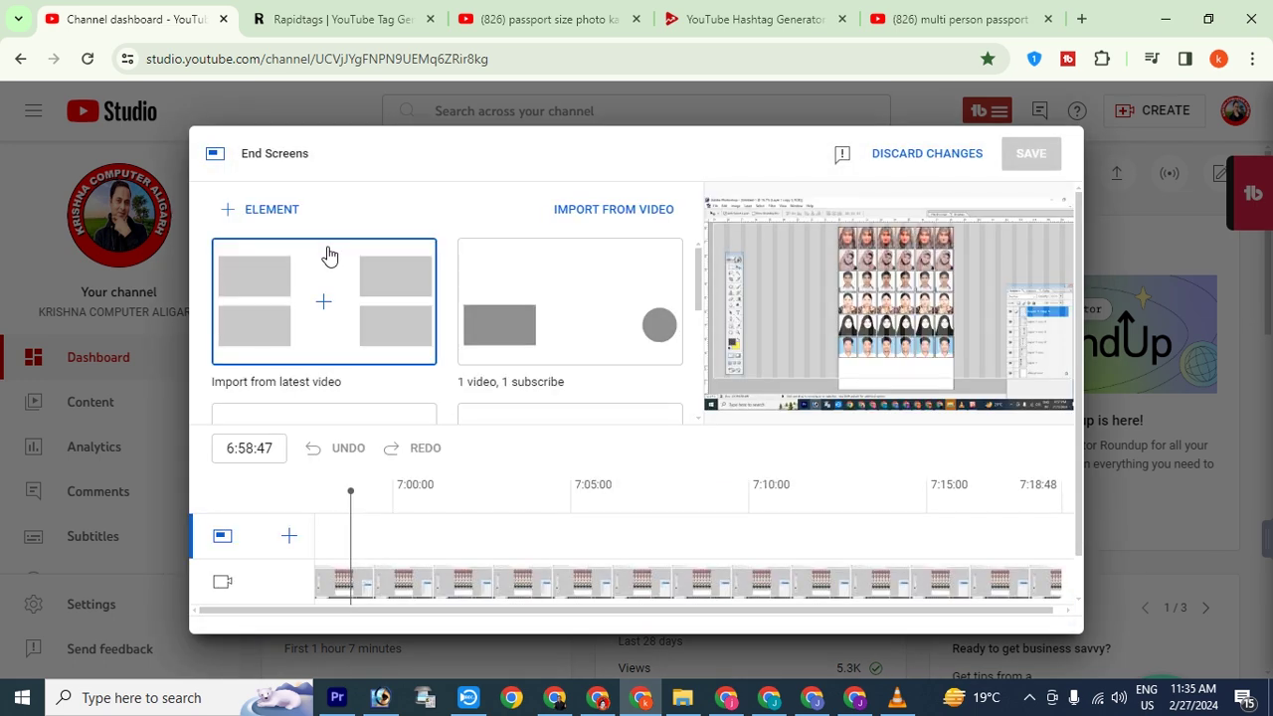
{"action": "left_click", "coordinate": [329, 257]}
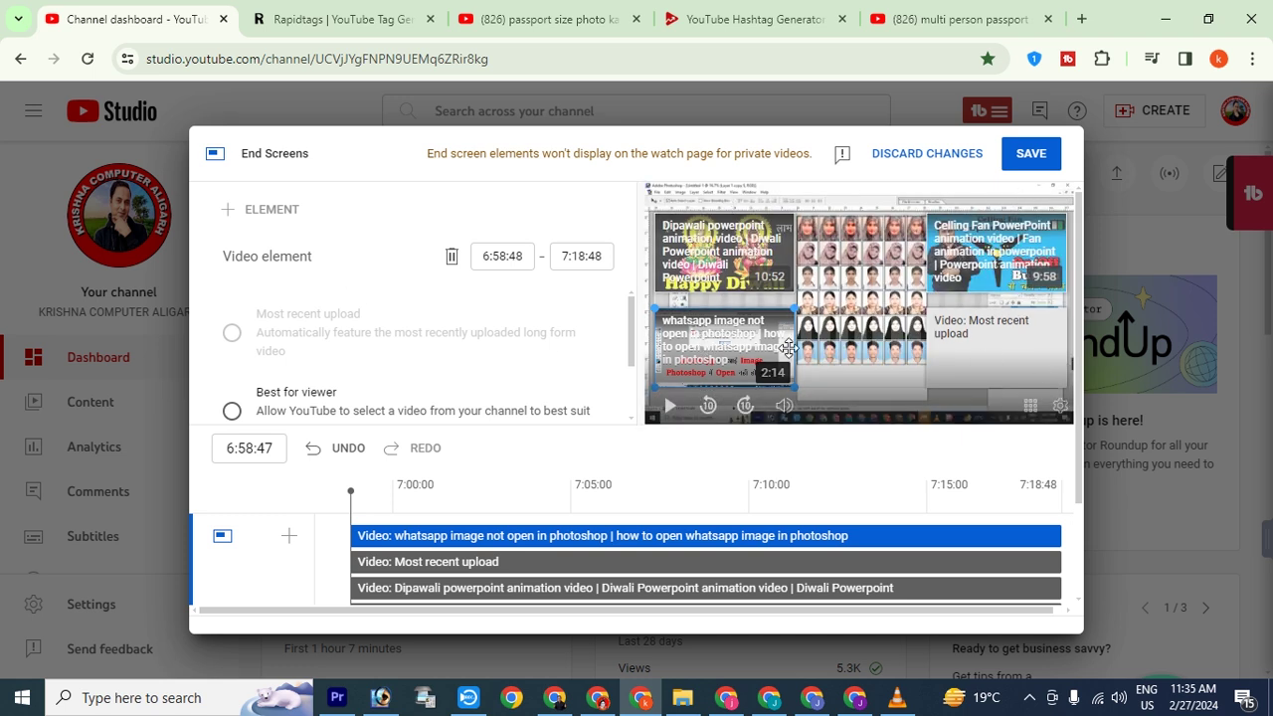
- Replace the Dipawali and Celling Fan end screen videos with "passport size photo kaise banaye" and "whatsapp image not open in photoshop" respectively
{"action": "left_click", "coordinate": [718, 237]}
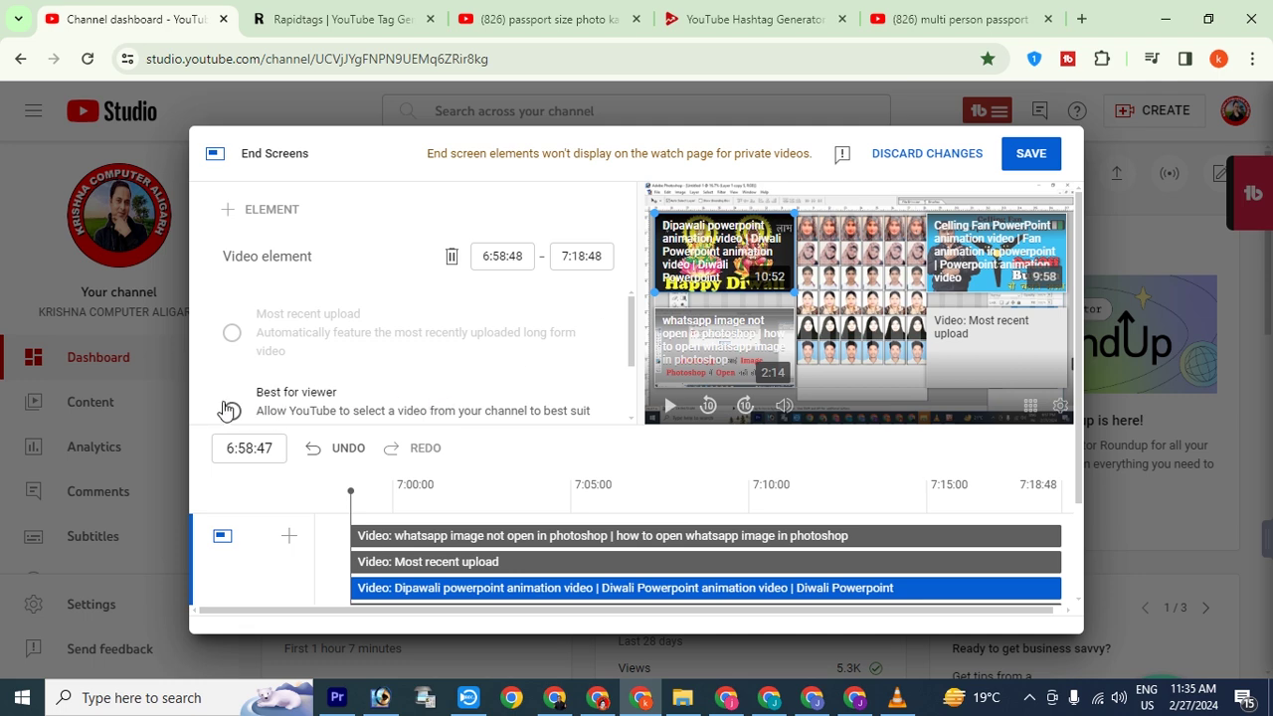
{"action": "scroll", "coordinate": [401, 370], "scroll_direction": "down", "scroll_amount": 2}
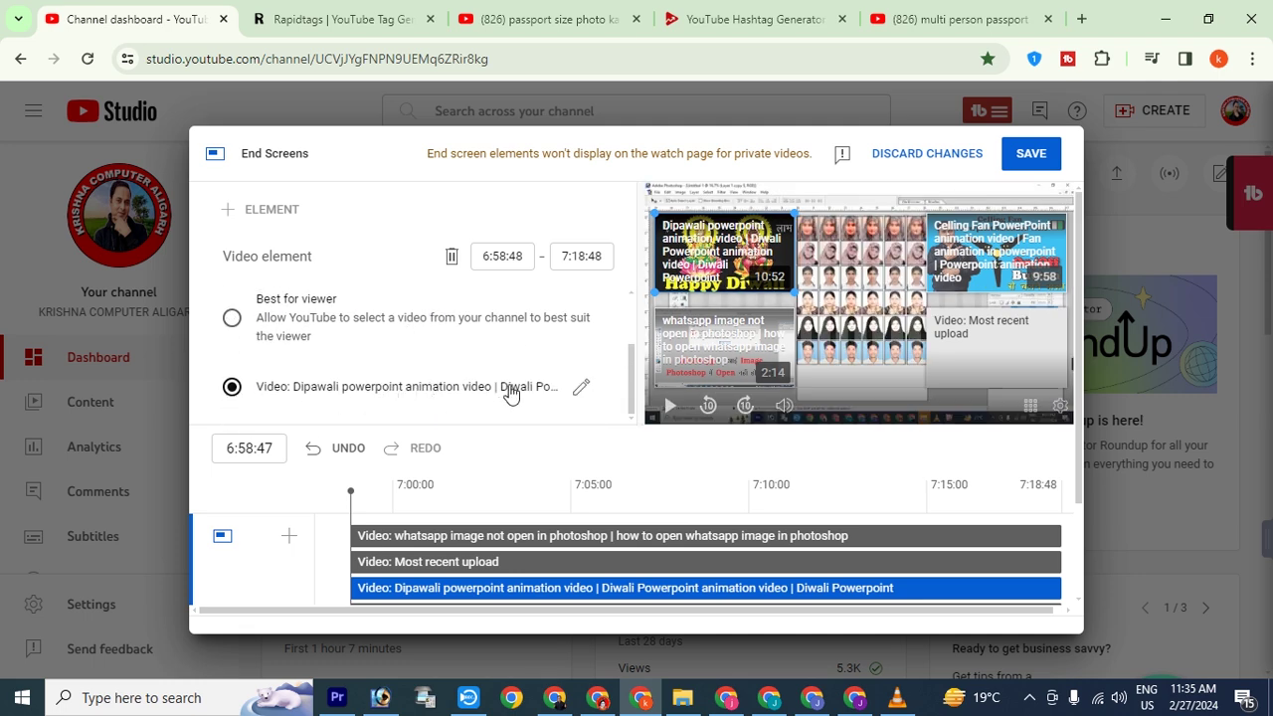
{"action": "left_click", "coordinate": [583, 388]}
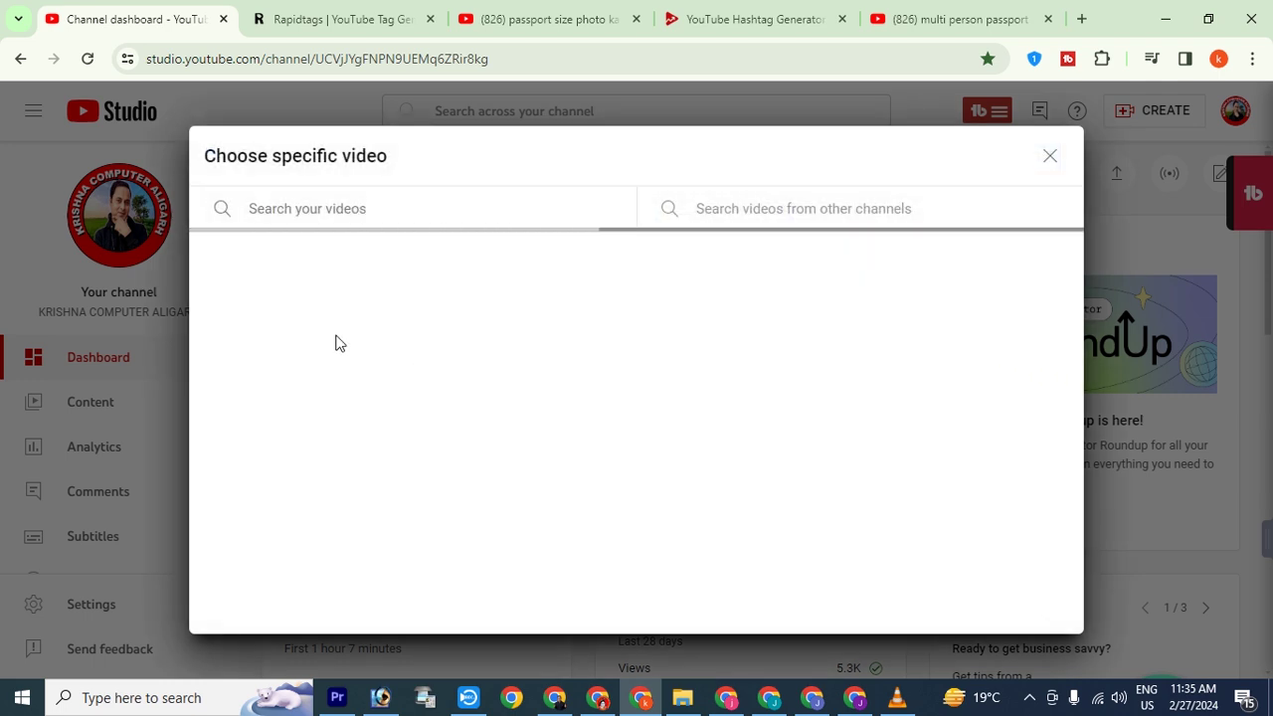
{"action": "left_click", "coordinate": [311, 321]}
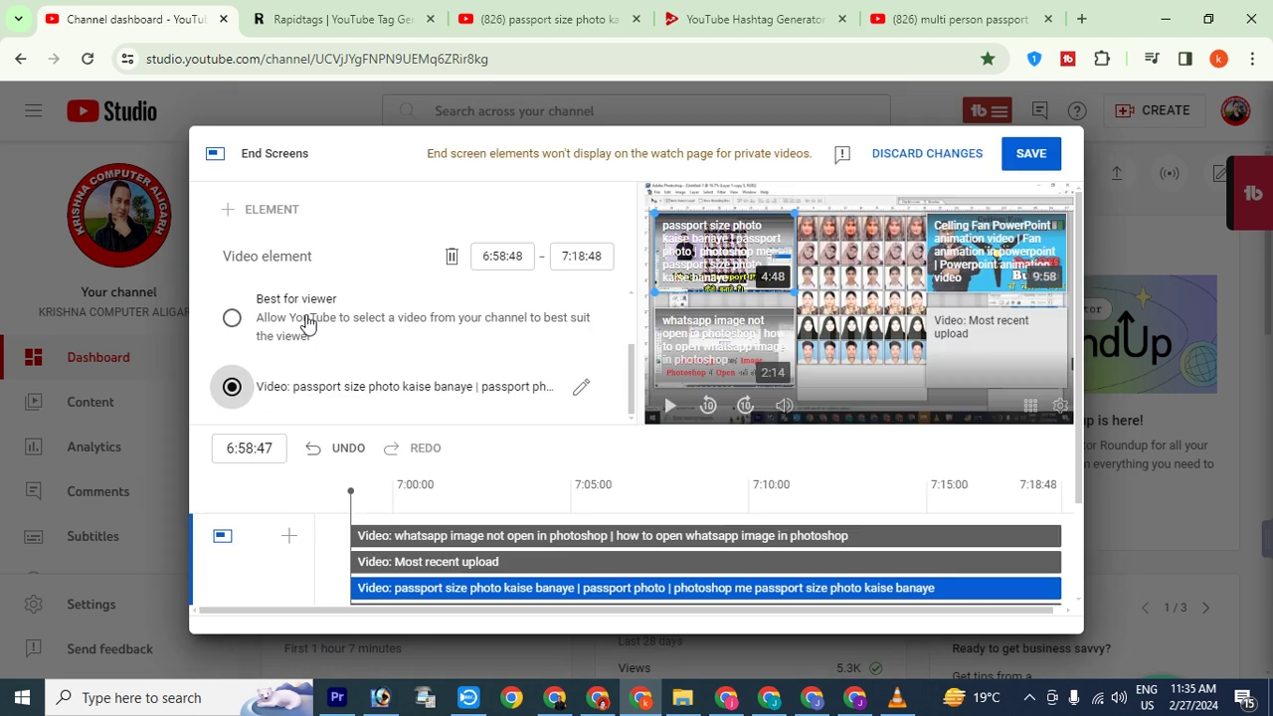
{"action": "left_click", "coordinate": [581, 386]}
{"action": "left_click", "coordinate": [455, 294]}
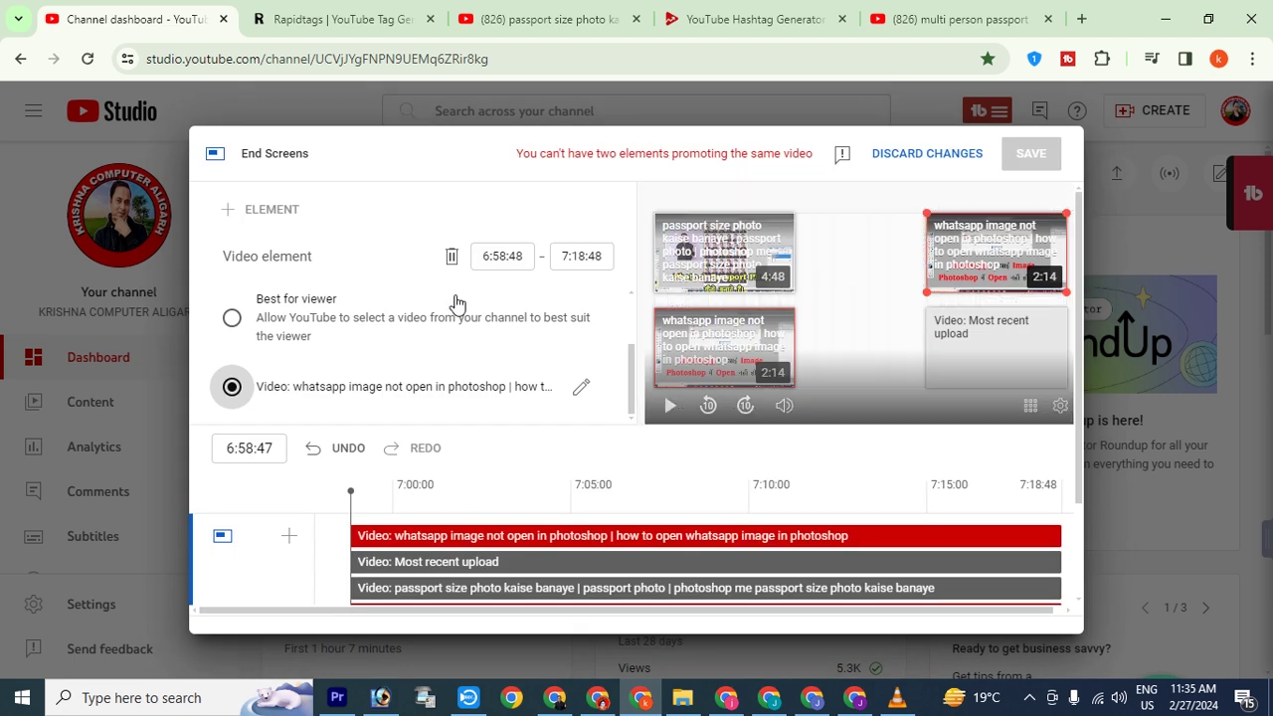
- Search for "photo" to replace the duplicate lower-left end screen video with "Jpeg Clean up filter in photoshop 7.0", and save the end screen
{"action": "left_click", "coordinate": [767, 336]}
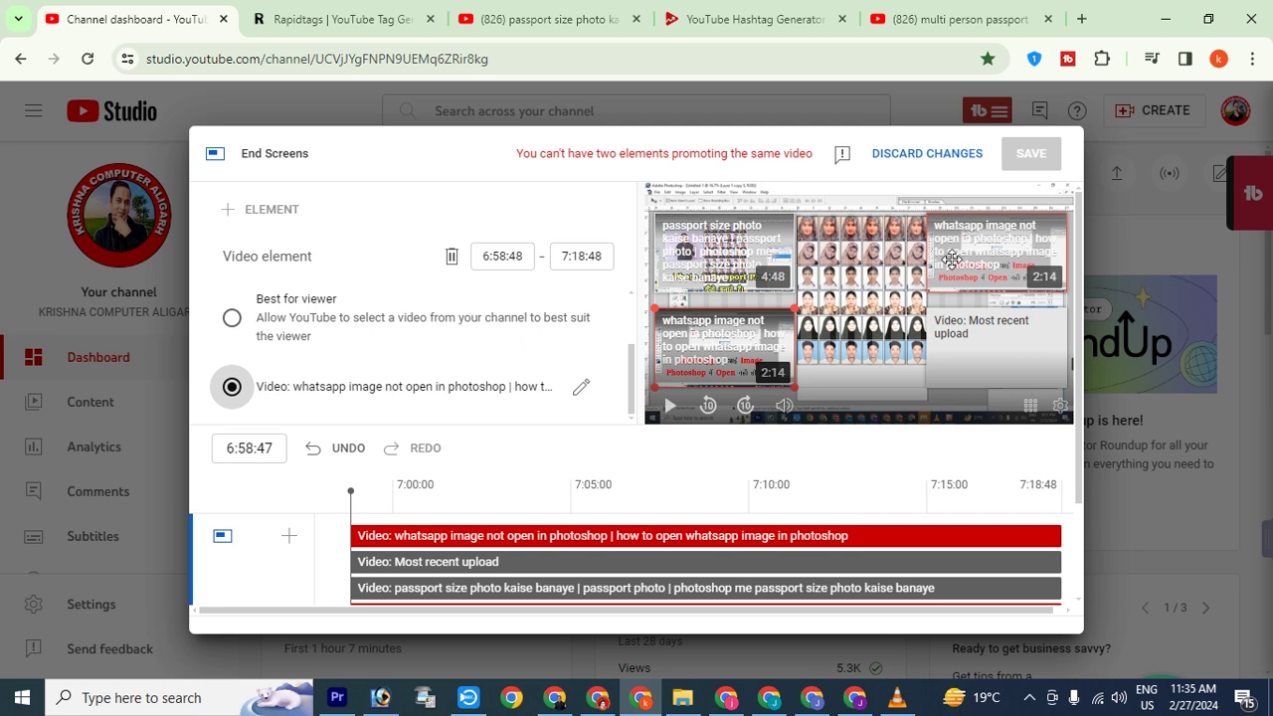
{"action": "left_click", "coordinate": [584, 388]}
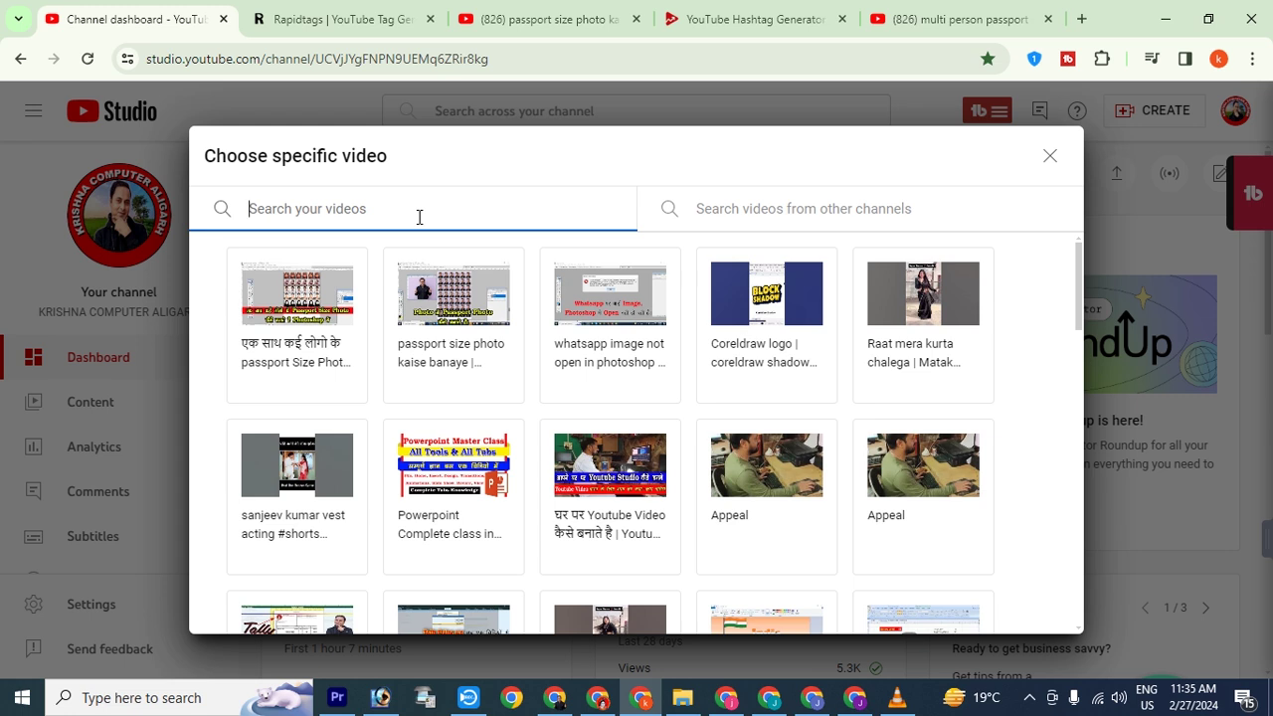
{"action": "type", "text": "photo"}
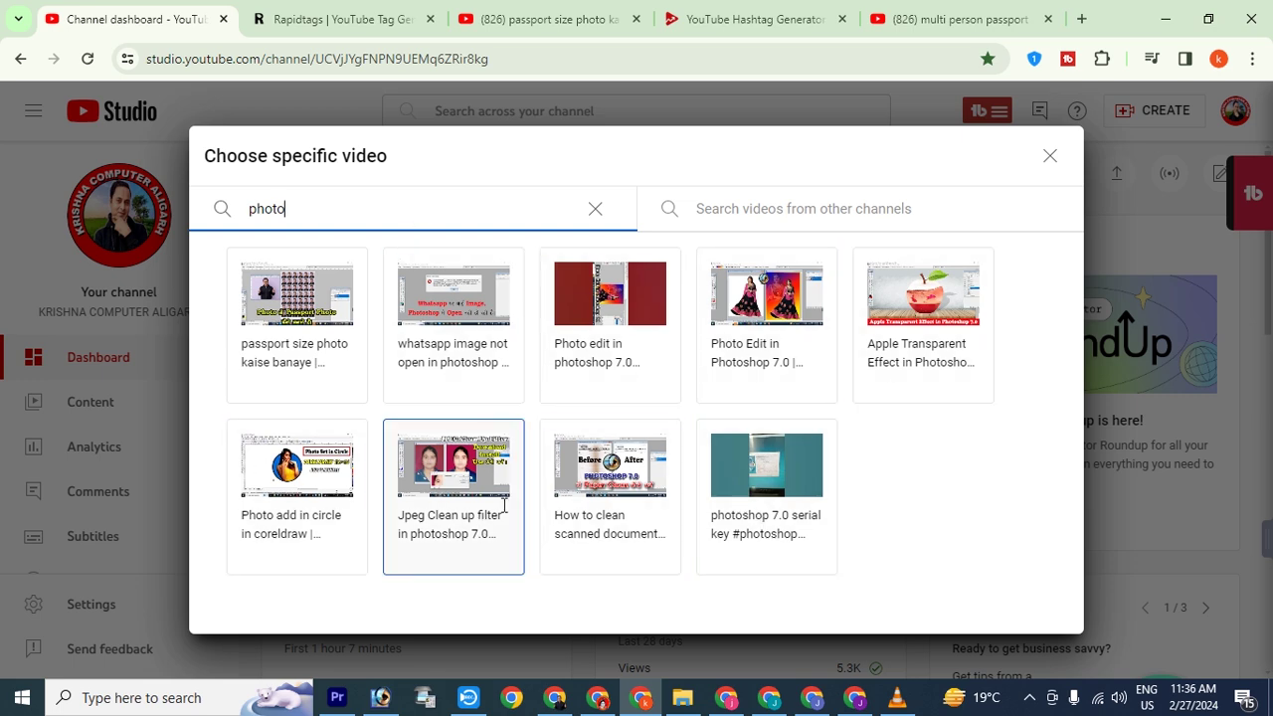
{"action": "left_click", "coordinate": [478, 477]}
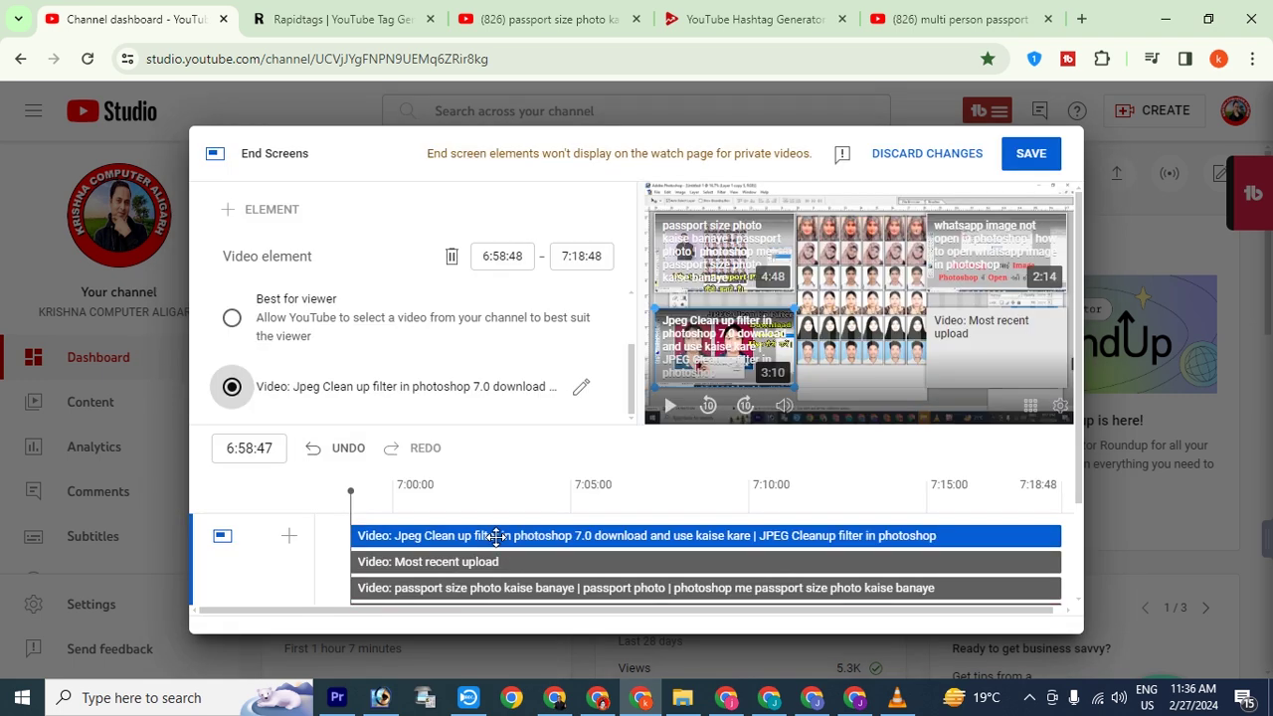
{"action": "left_click", "coordinate": [1033, 155]}
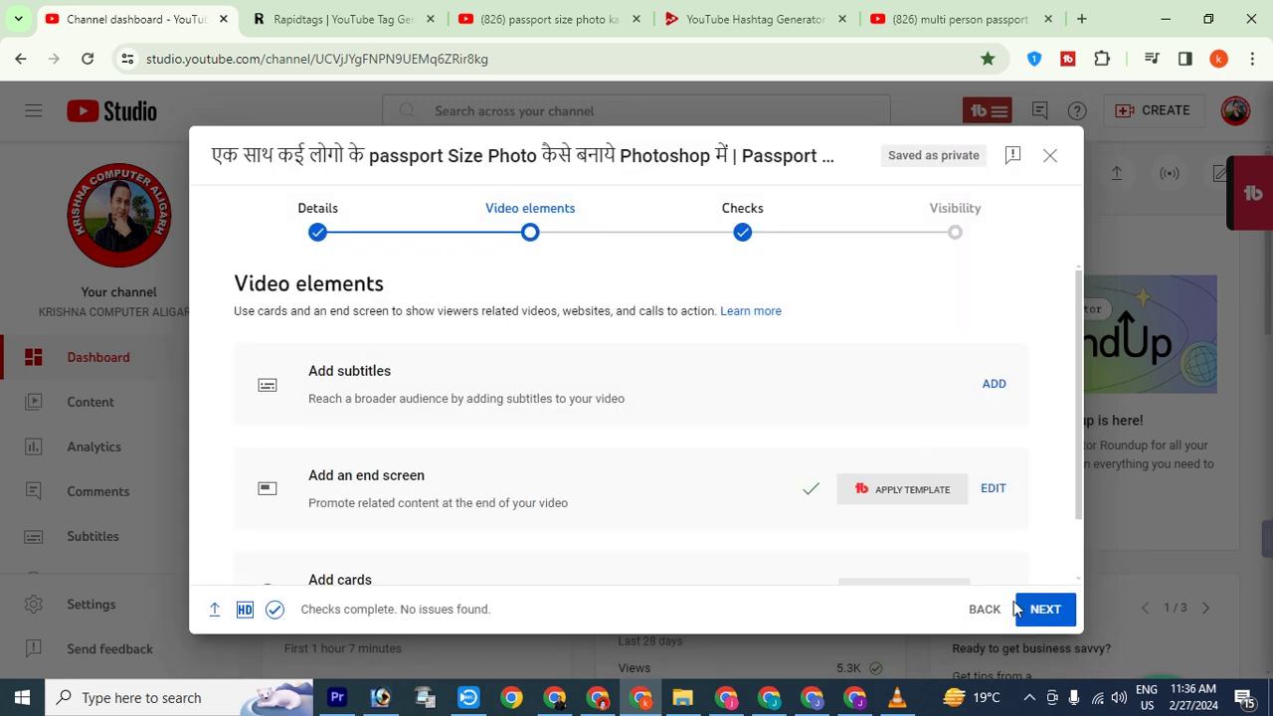
- Continue through the checks, save the video with Unlisted visibility and close the sharing dialog
{"action": "left_click", "coordinate": [1041, 612]}
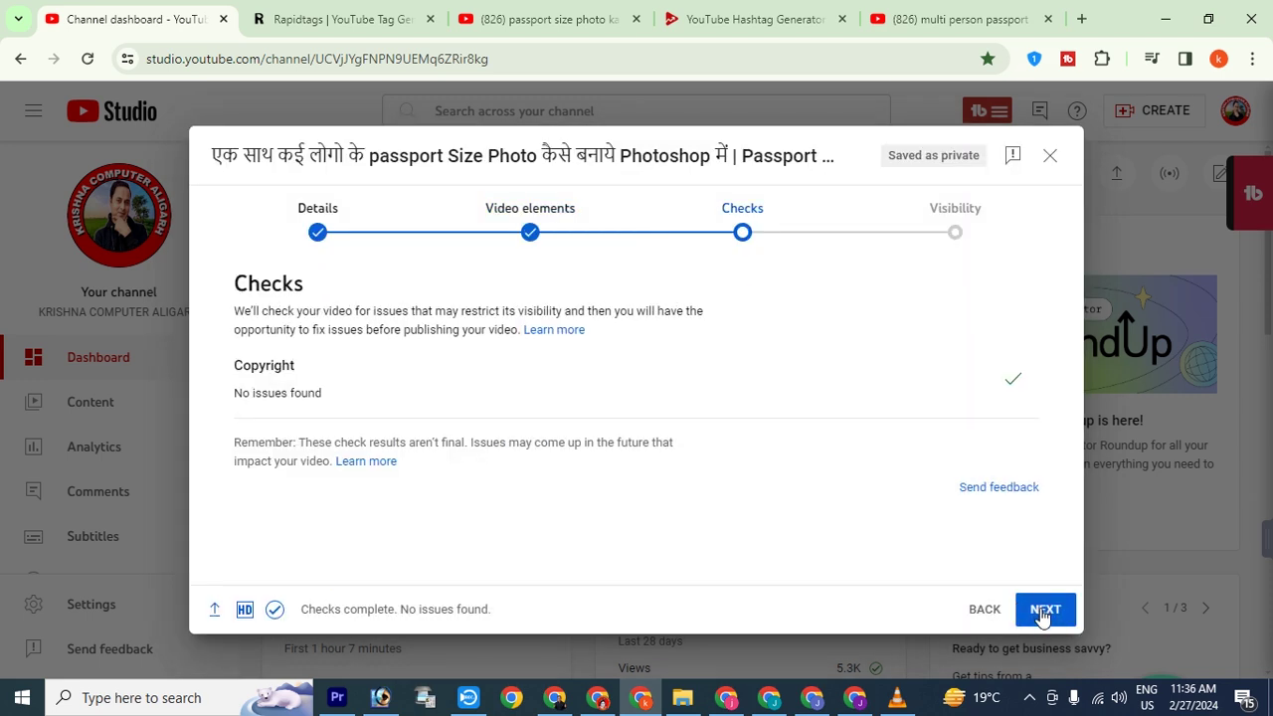
{"action": "left_click", "coordinate": [1042, 614]}
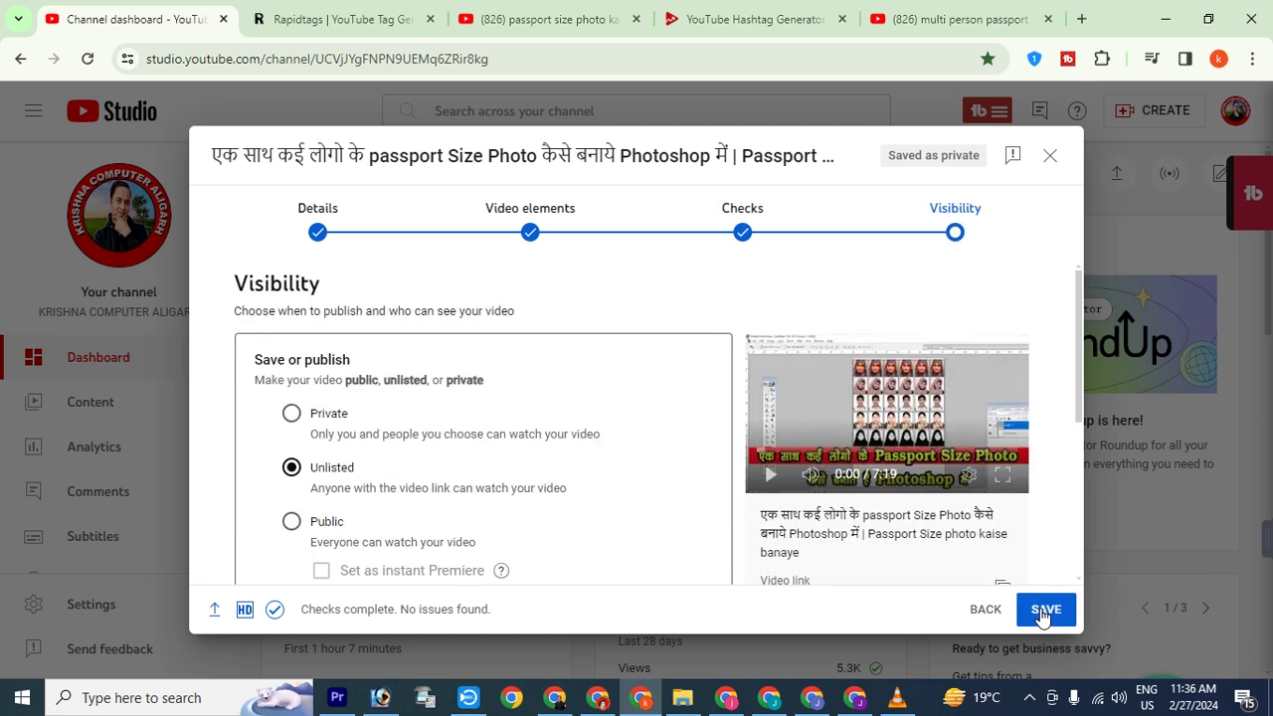
{"action": "left_click", "coordinate": [1042, 615]}
{"action": "left_click", "coordinate": [1045, 614]}
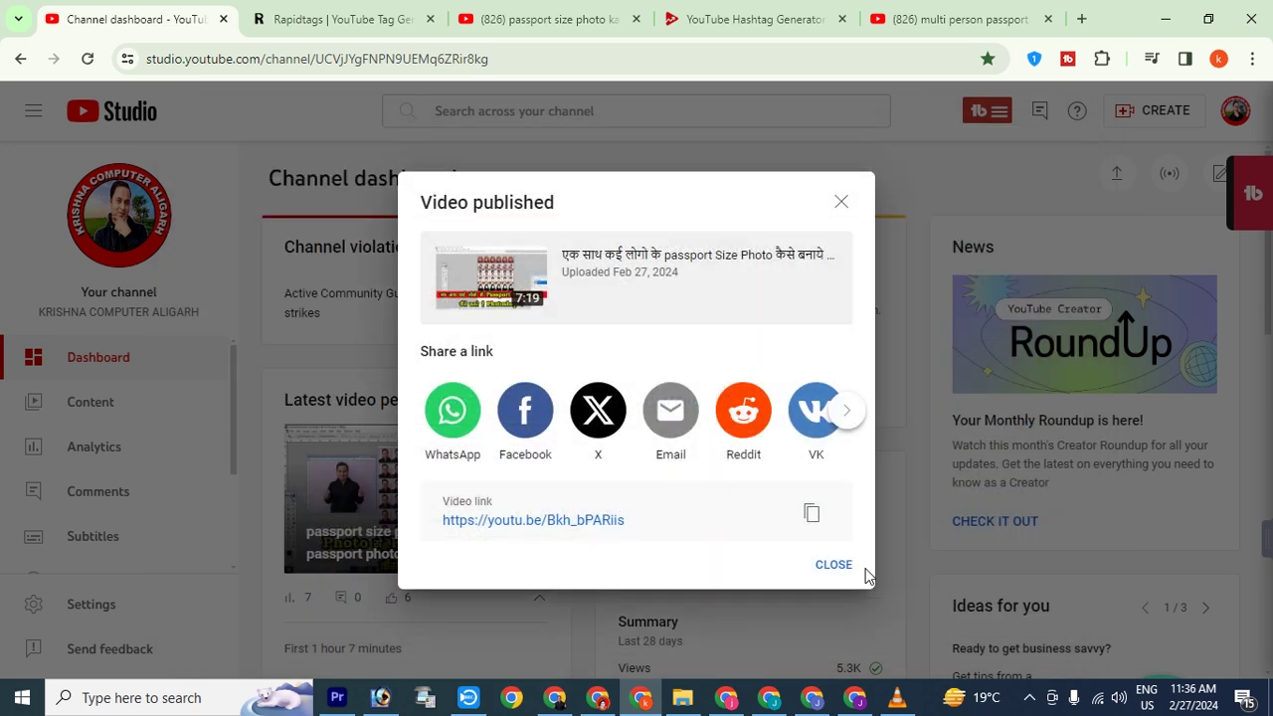
{"action": "left_click", "coordinate": [829, 565]}
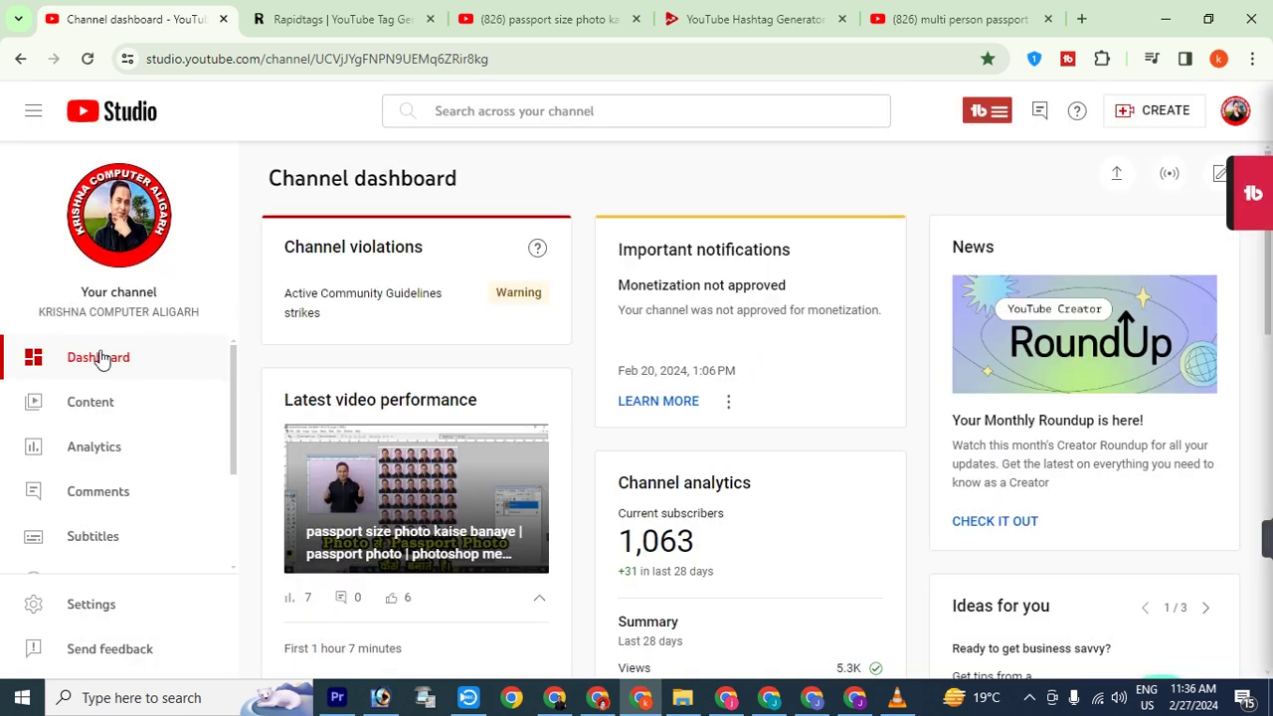
- Filter the channel's videos by titles containing "photoshop" and copy the shareable link of the "Jpeg Clean up filter in photoshop 7.0" video
{"action": "left_click", "coordinate": [95, 408]}
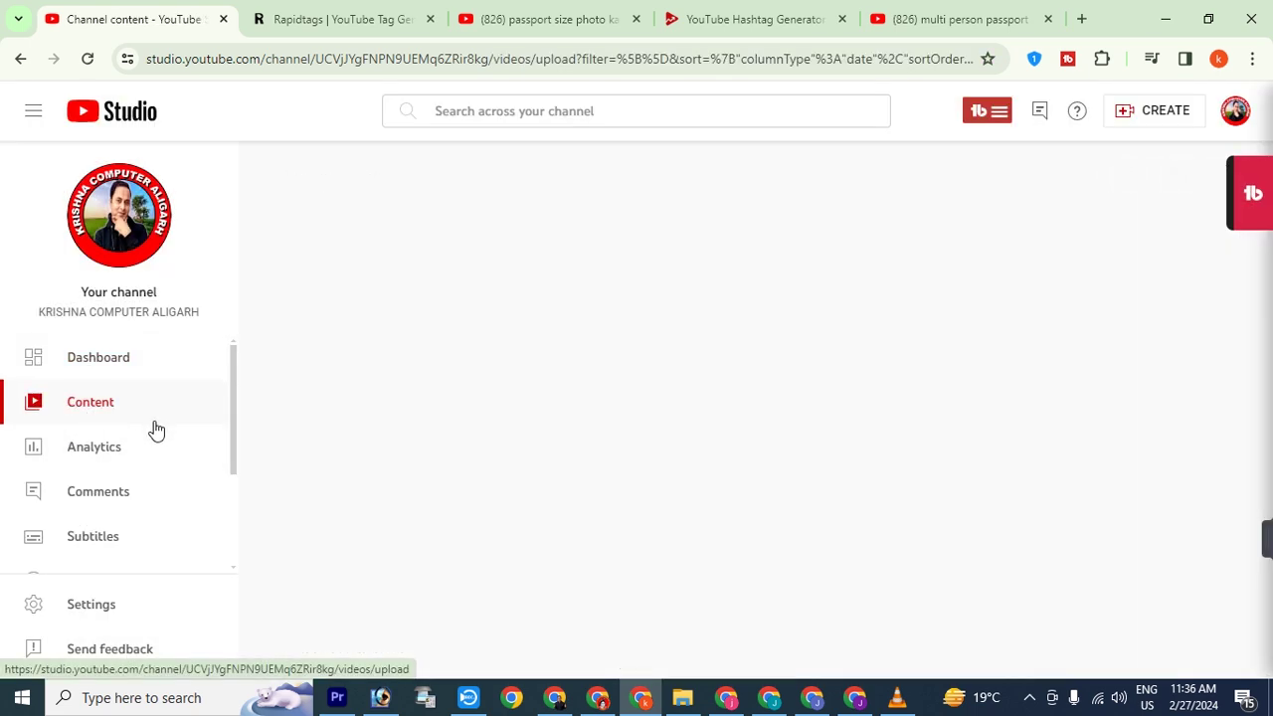
{"action": "scroll", "coordinate": [733, 477], "scroll_direction": "down", "scroll_amount": 8}
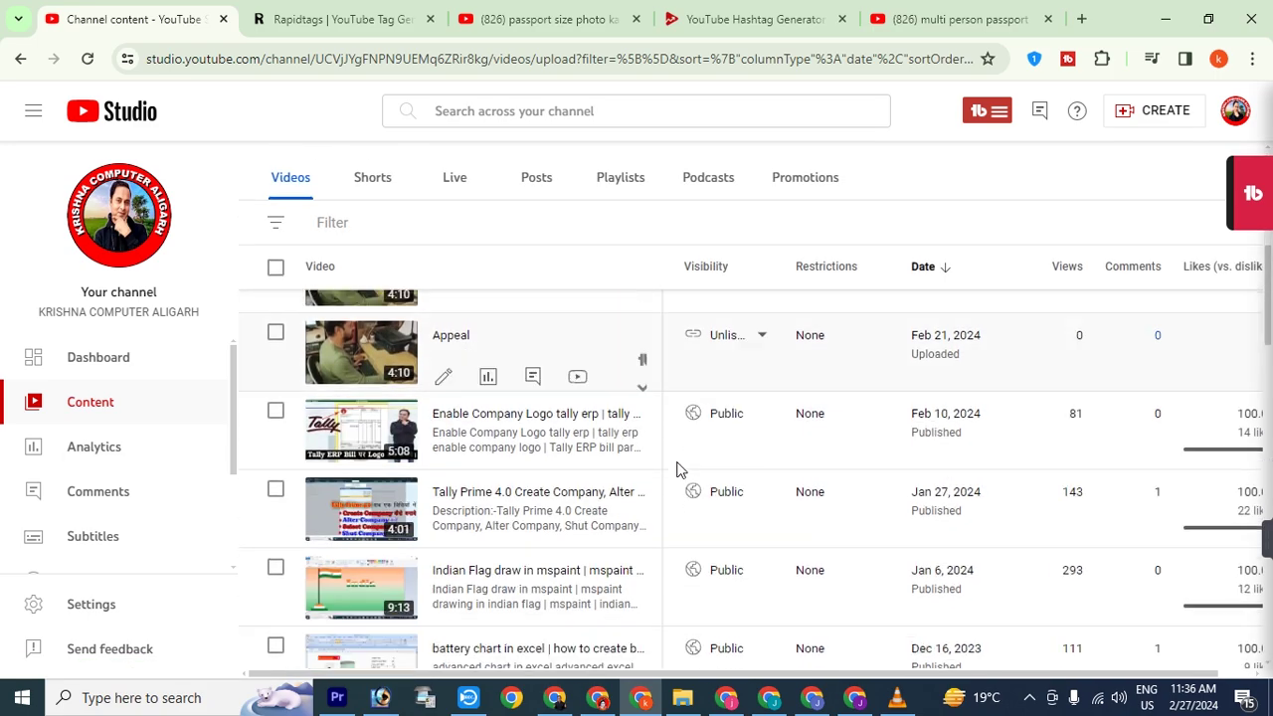
{"action": "scroll", "coordinate": [681, 469], "scroll_direction": "down", "scroll_amount": 10}
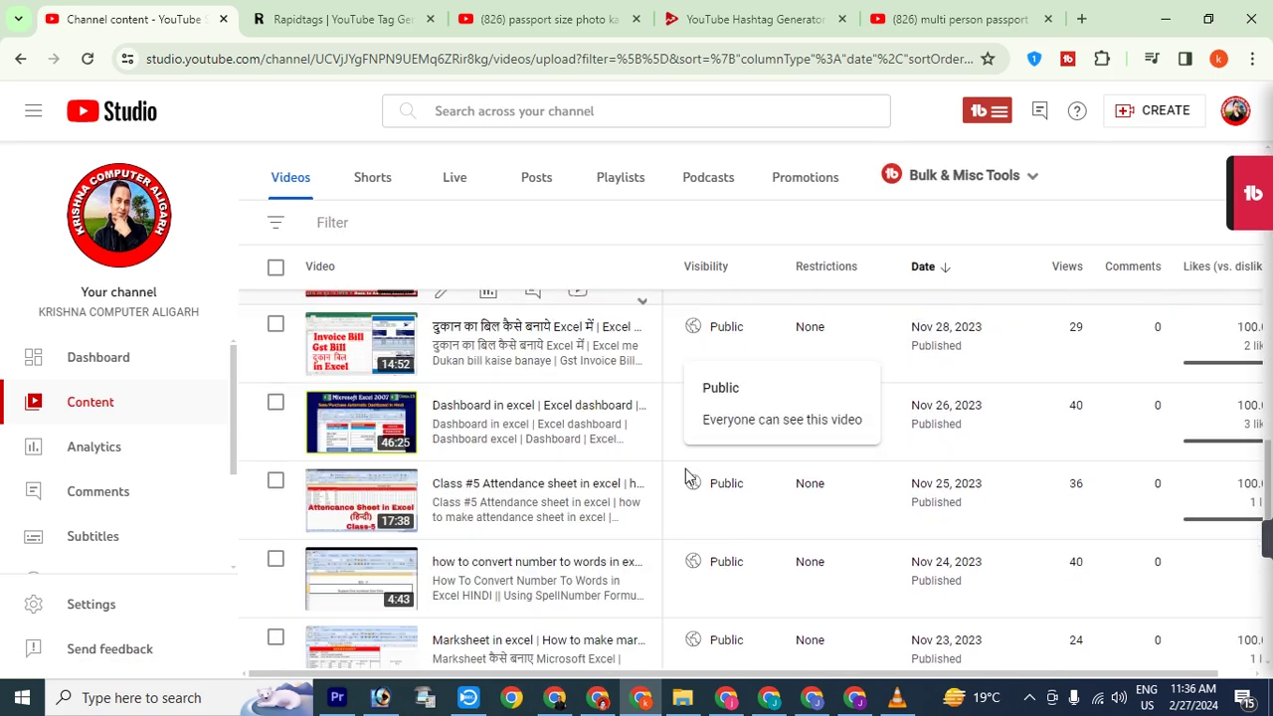
{"action": "scroll", "coordinate": [685, 474], "scroll_direction": "down", "scroll_amount": 5}
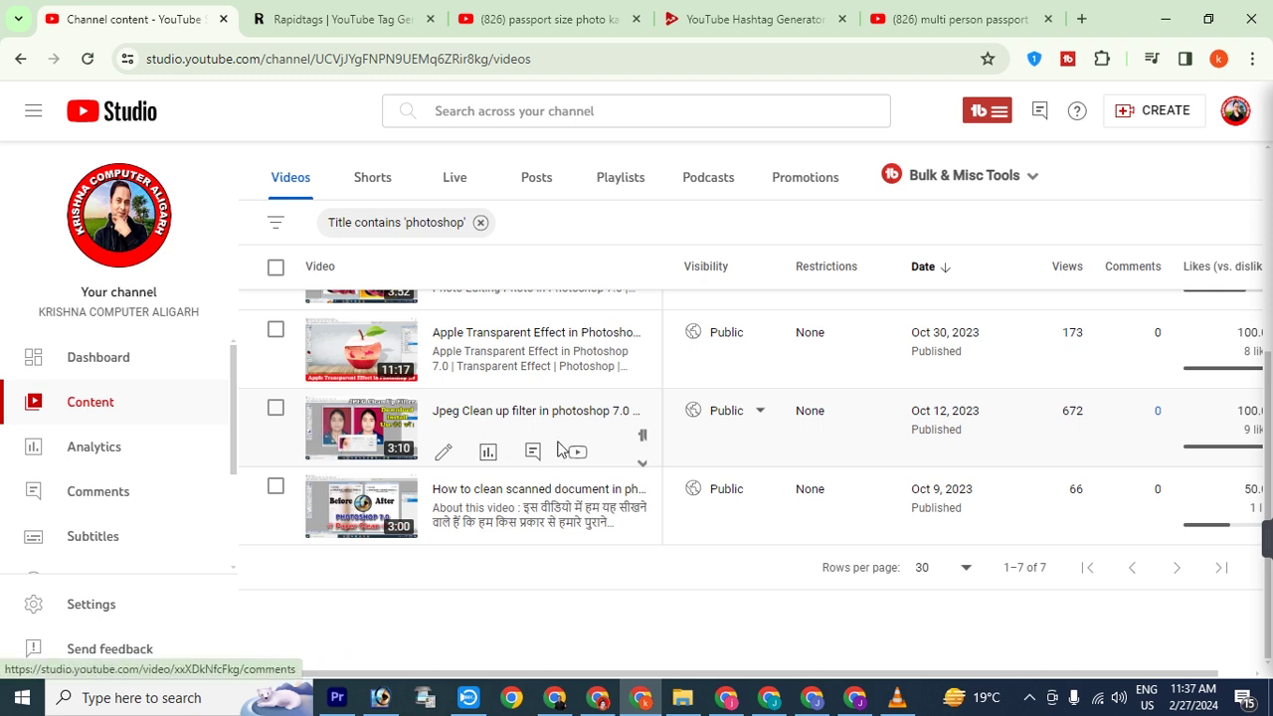
{"action": "left_click", "coordinate": [617, 456]}
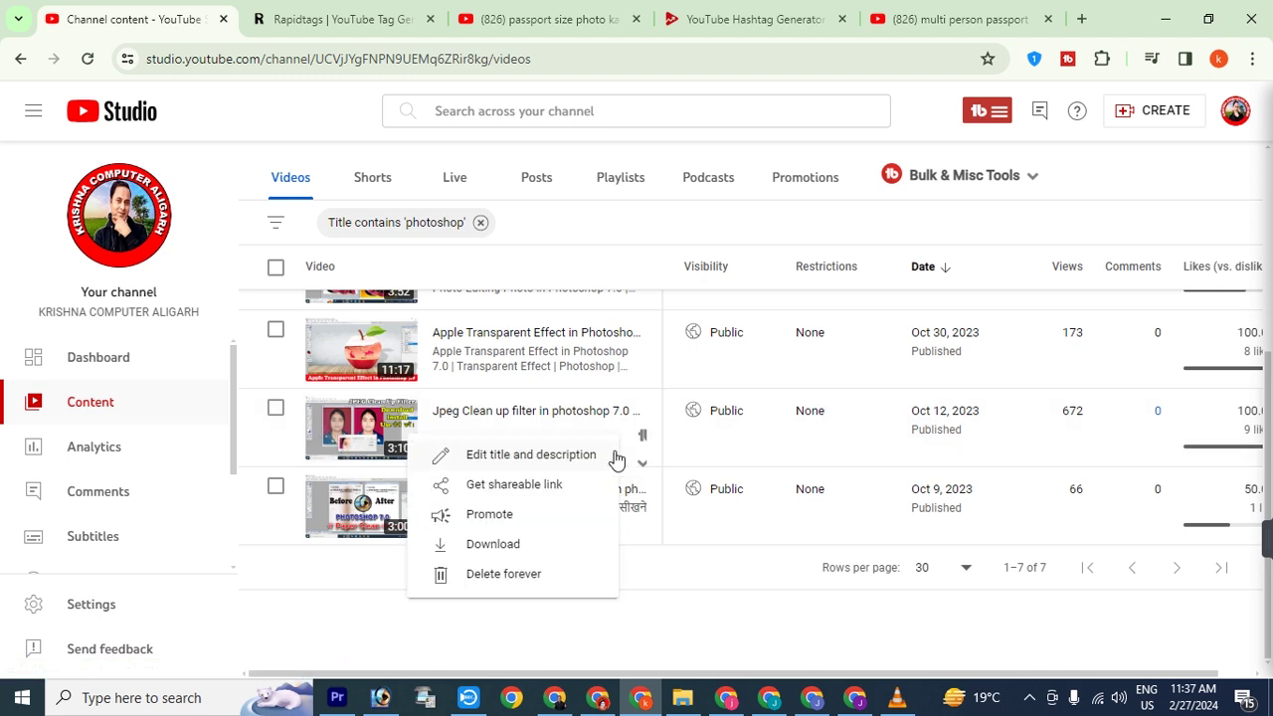
{"action": "left_click", "coordinate": [512, 485]}
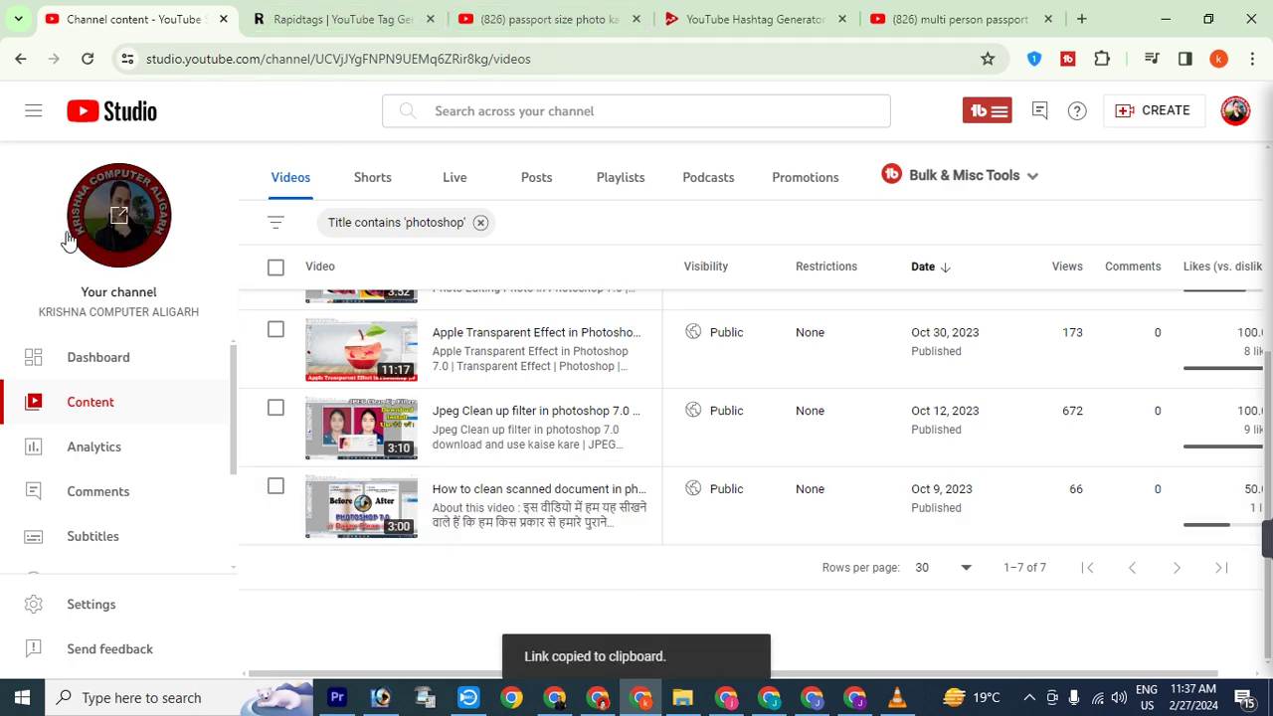
{"action": "left_click", "coordinate": [99, 360]}
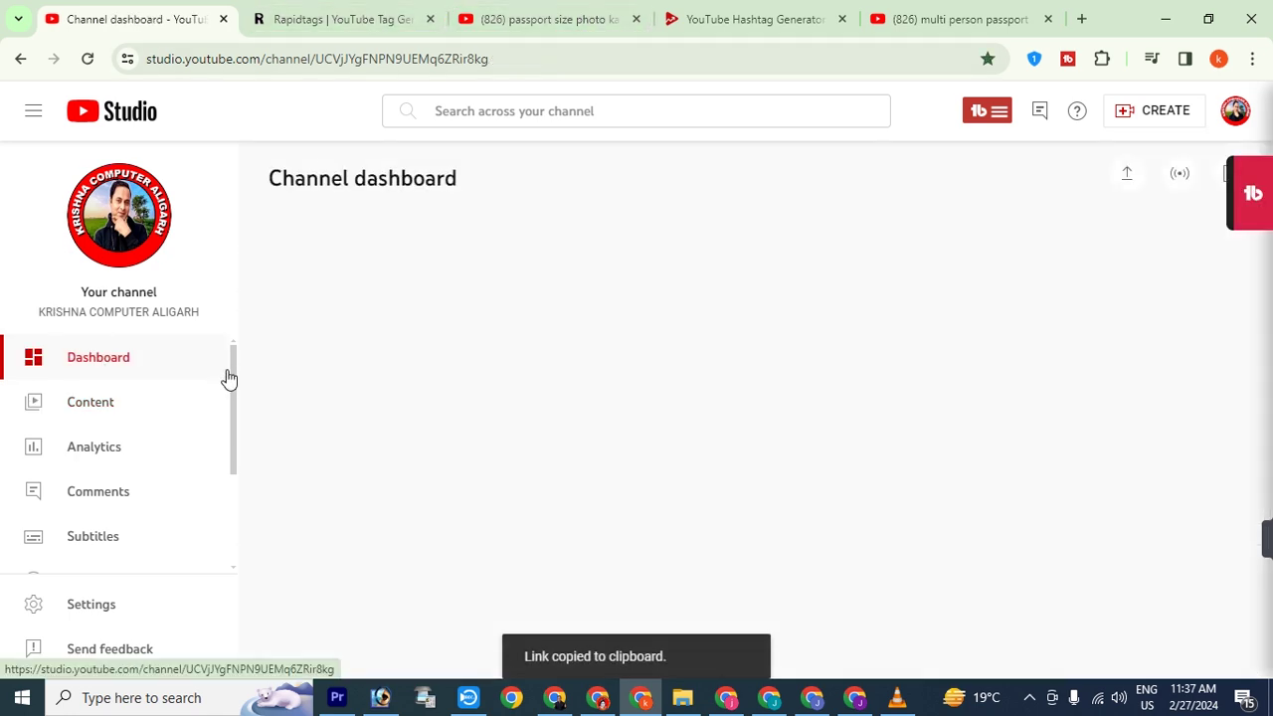
{"action": "left_click", "coordinate": [87, 403]}
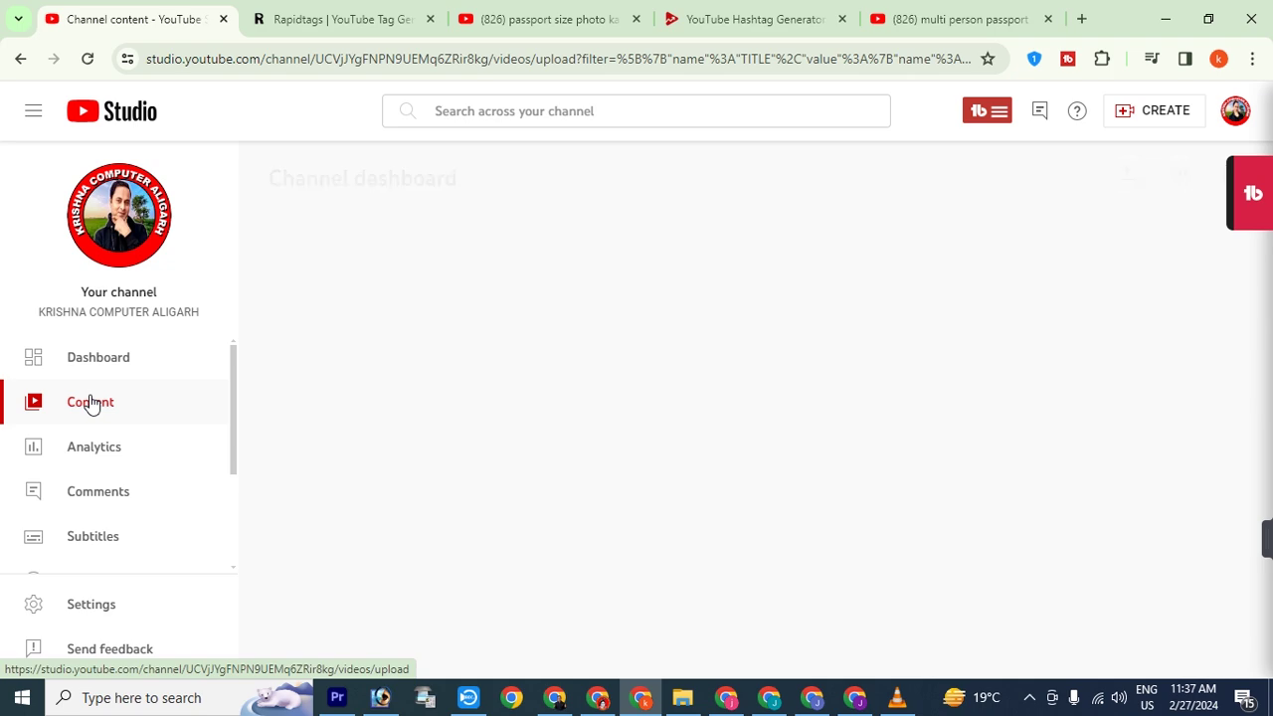
{"action": "left_click", "coordinate": [439, 410]}
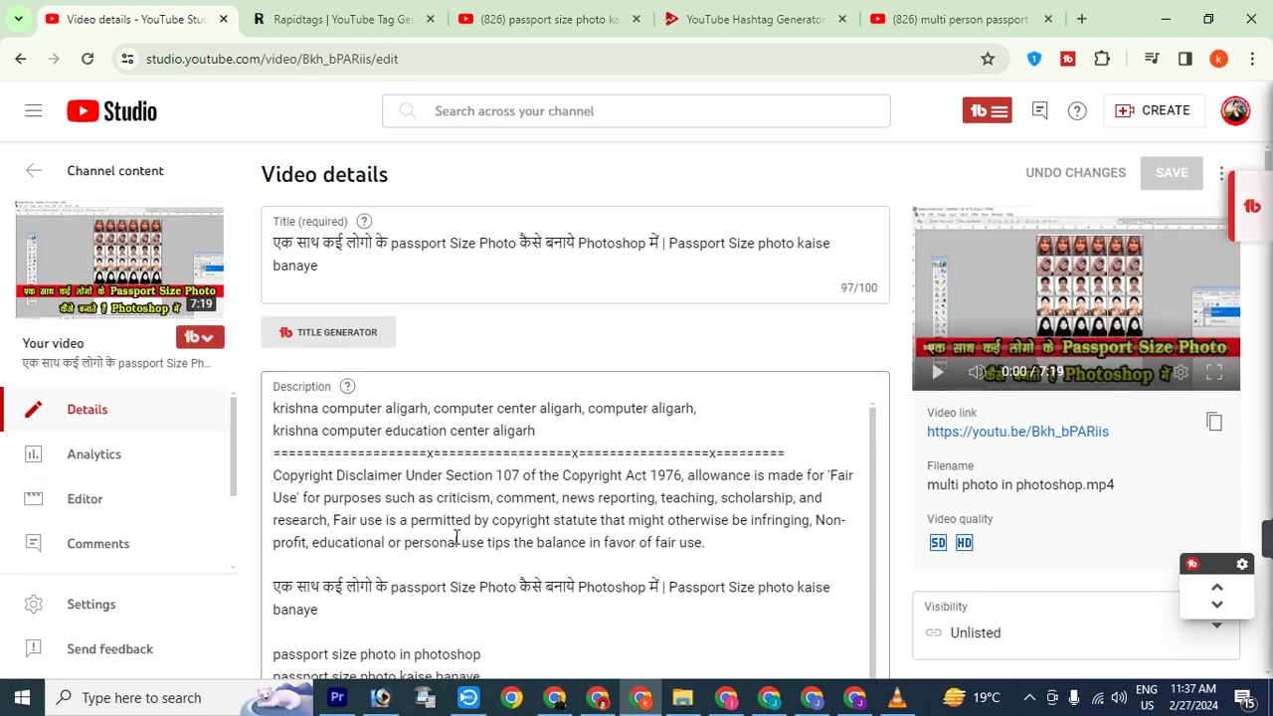
{"action": "scroll", "coordinate": [676, 535], "scroll_direction": "down", "scroll_amount": 1}
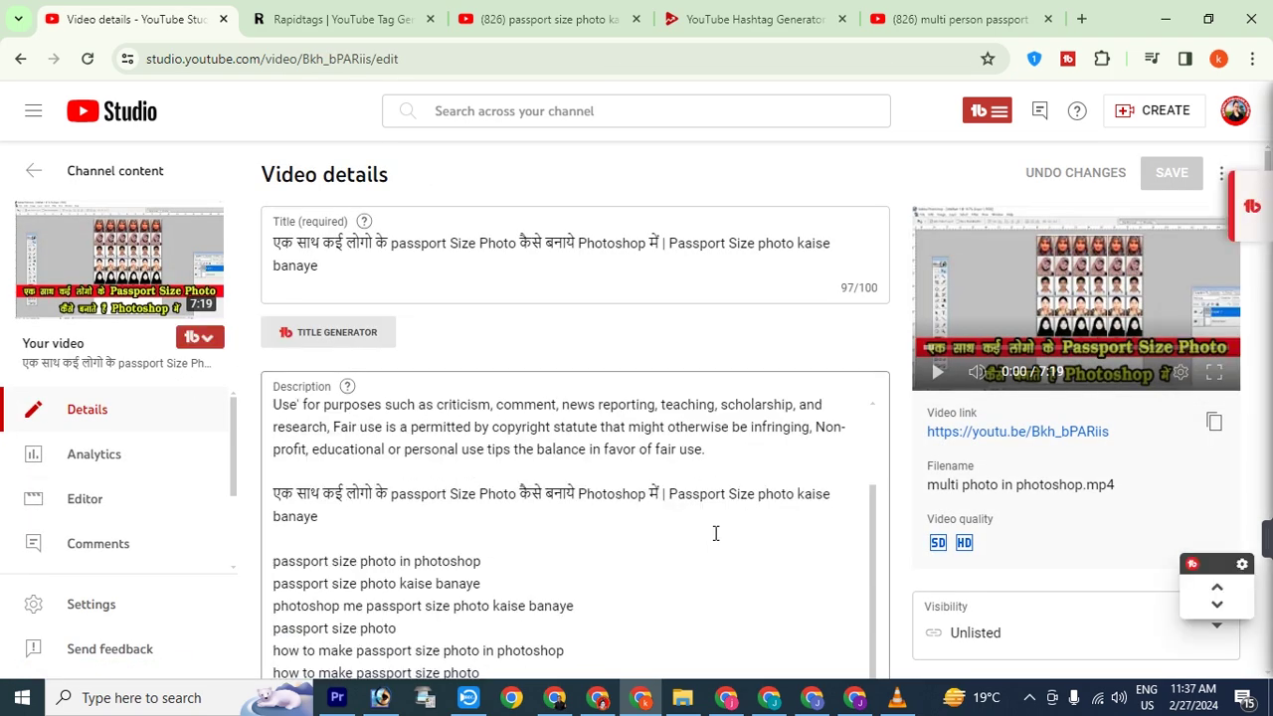
{"action": "left_click", "coordinate": [732, 451]}
{"action": "key", "text": "ctrl+shift+Home"}
{"action": "key", "text": "BackSpace"}
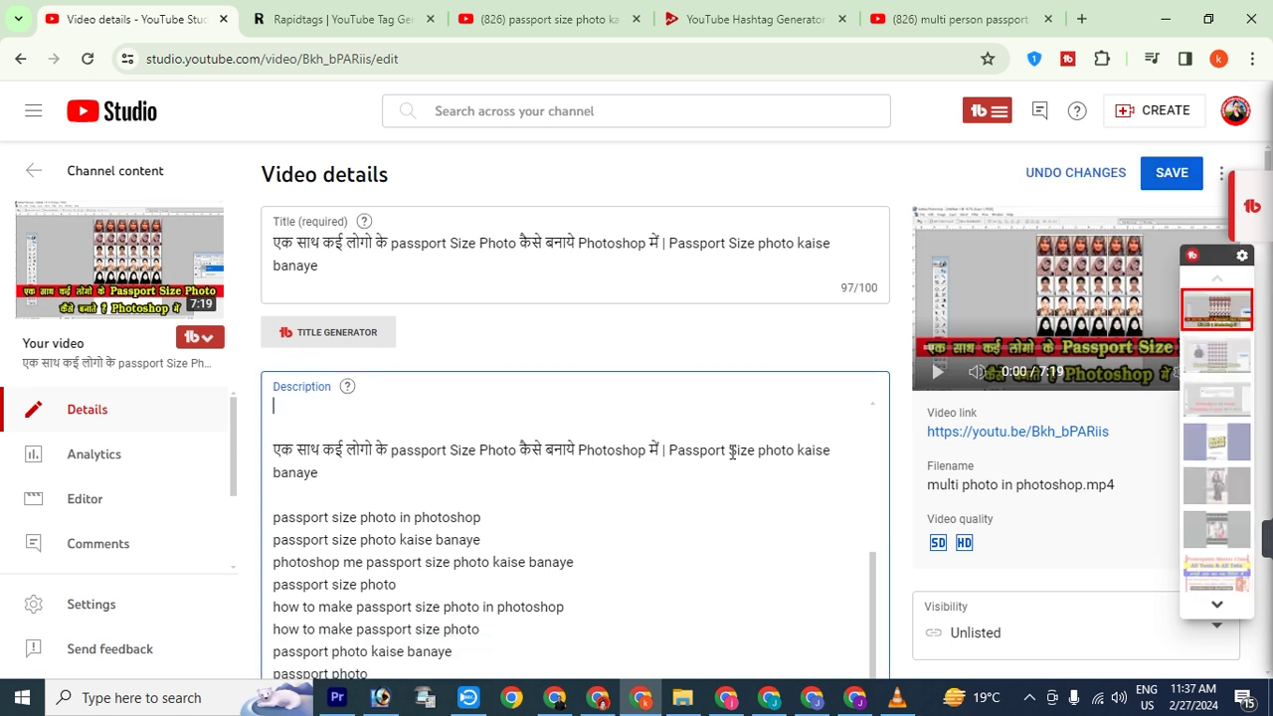
{"action": "type", "text": "Photohop"}
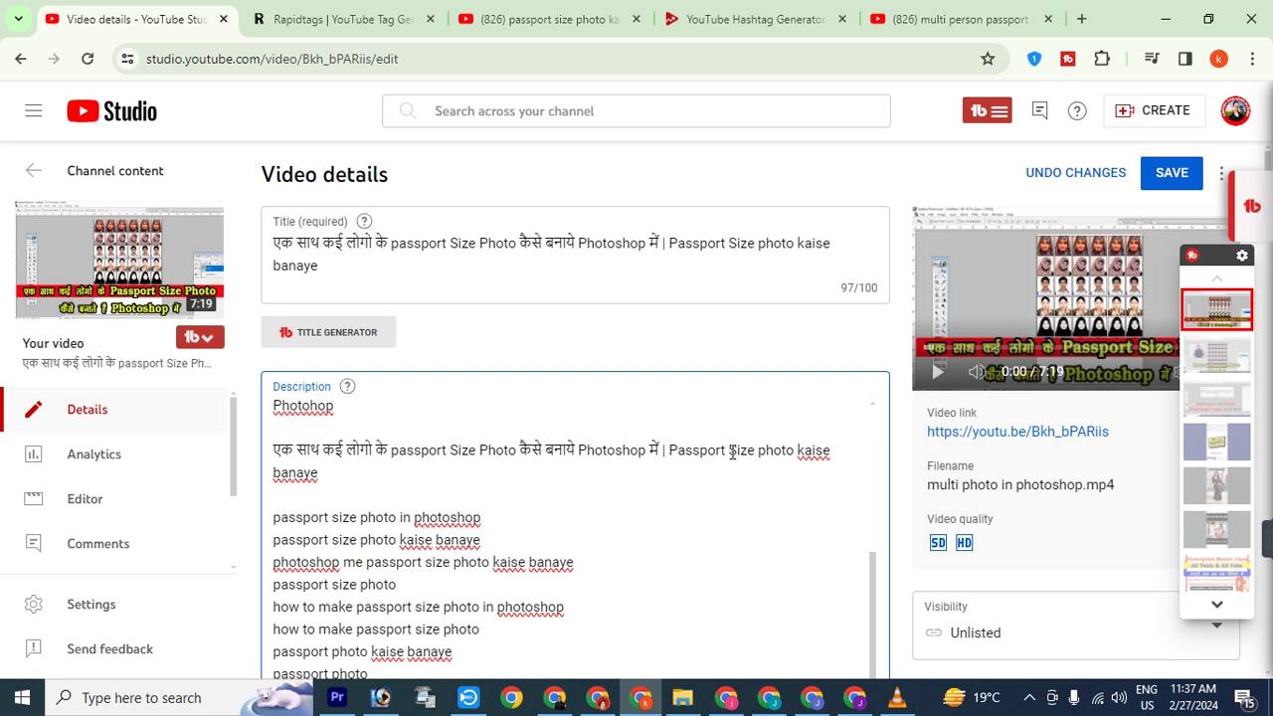
{"action": "type", "text": "Filtter Video"}
{"action": "key", "text": "BackSpace"}
{"action": "key", "text": "ctrl+v"}
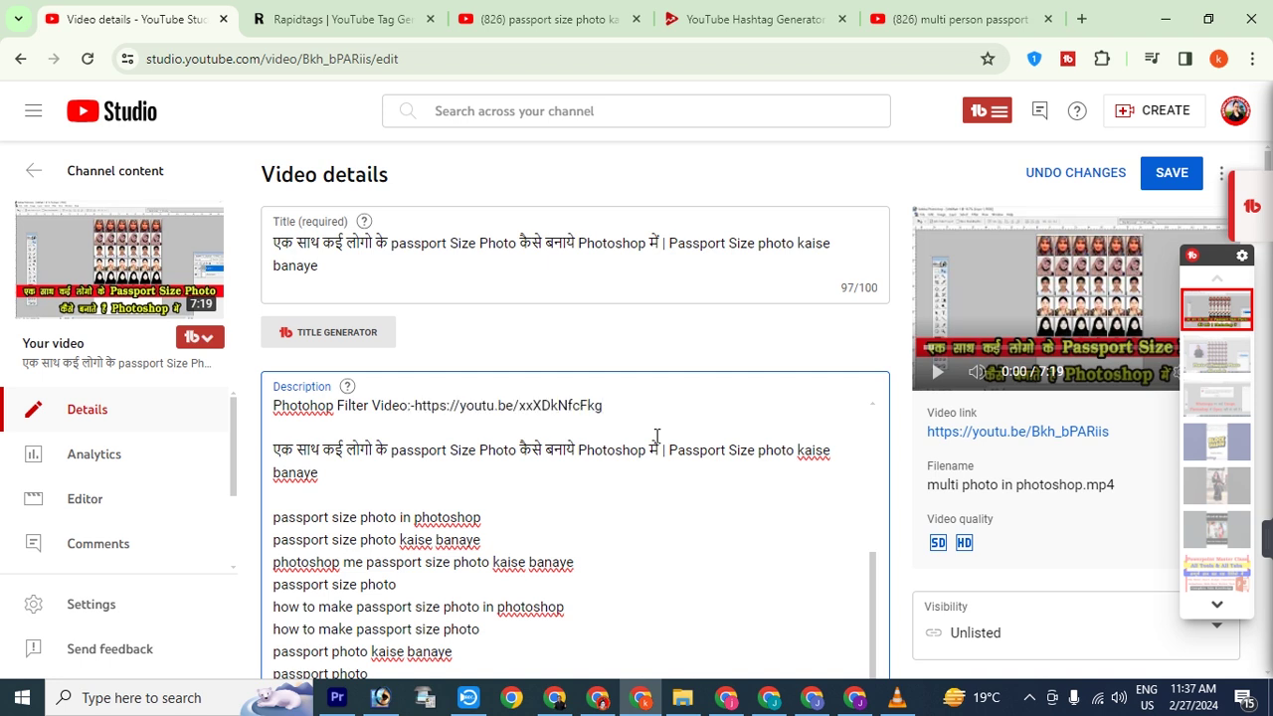
- Copy the filter video line from the description, save the video's changes and return to the filtered video list
{"action": "left_click_drag", "start_coordinate": [603, 408], "coordinate": [252, 433]}
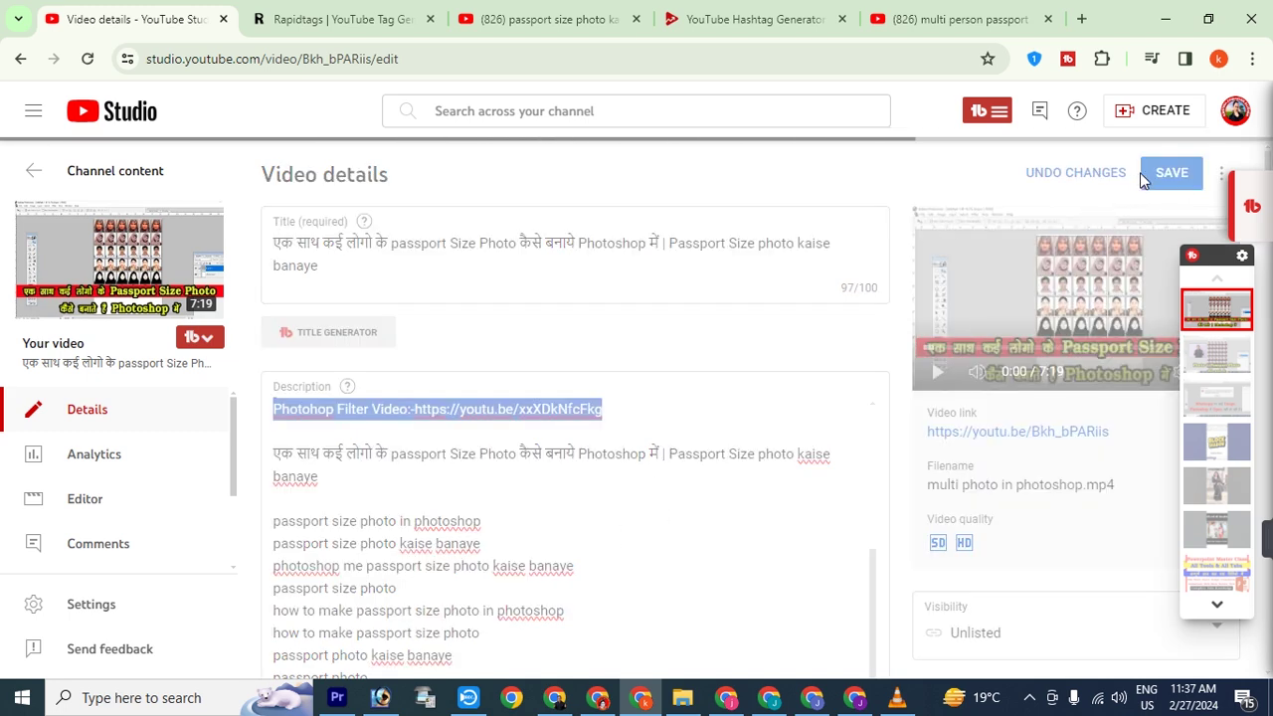
{"action": "left_click", "coordinate": [1156, 179]}
{"action": "left_click", "coordinate": [17, 61]}
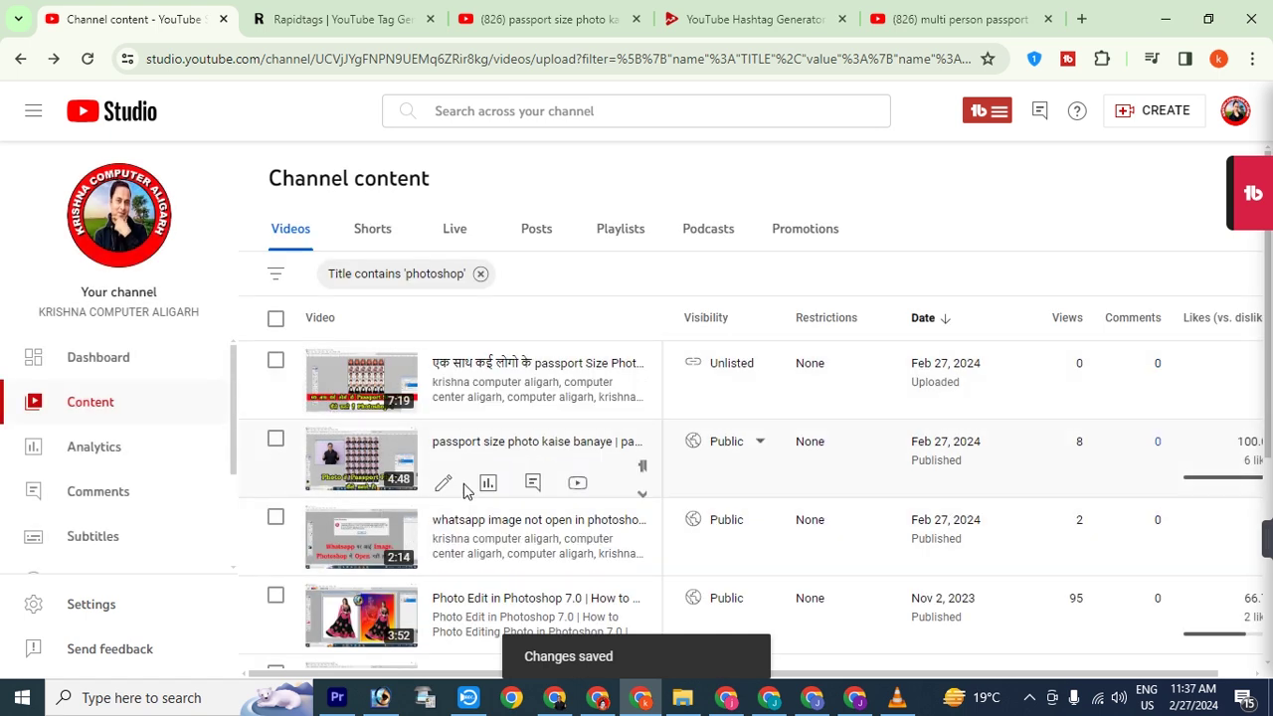
- Open the details of the "passport size photo kaise banaye" video and paste the copied text below the copyright disclaimer in its description
{"action": "left_click", "coordinate": [444, 484]}
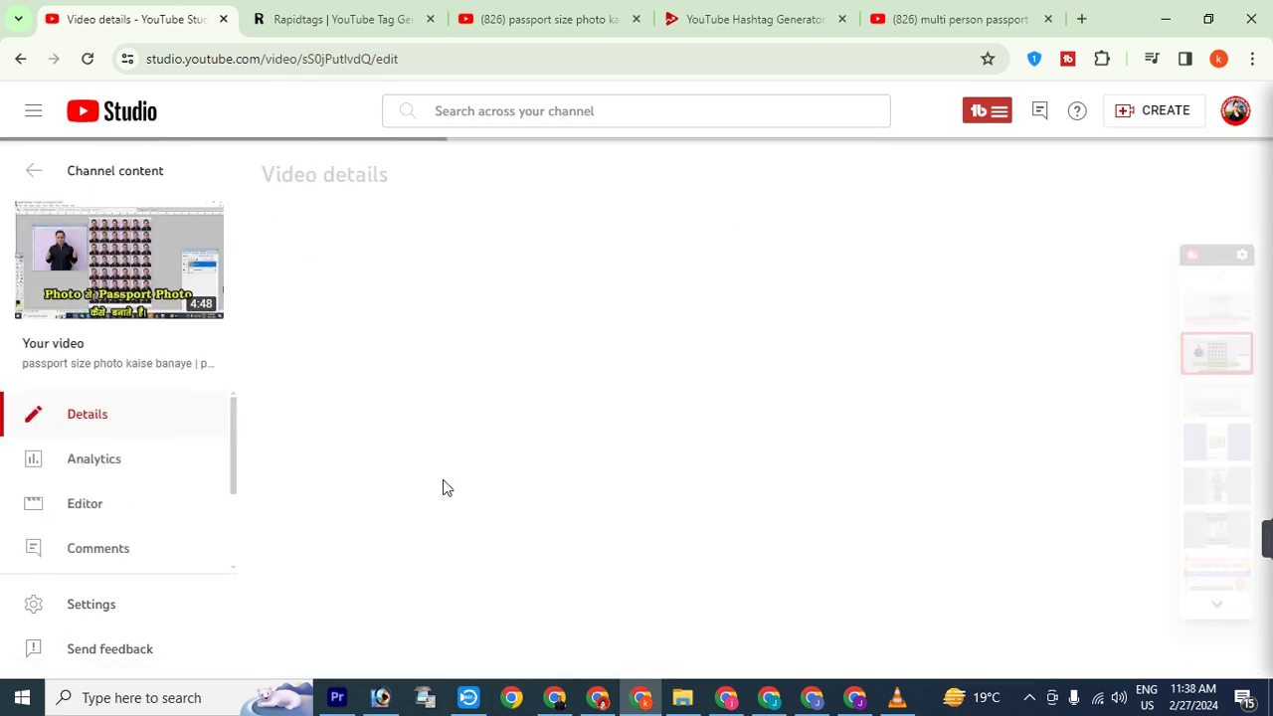
{"action": "left_click", "coordinate": [305, 554]}
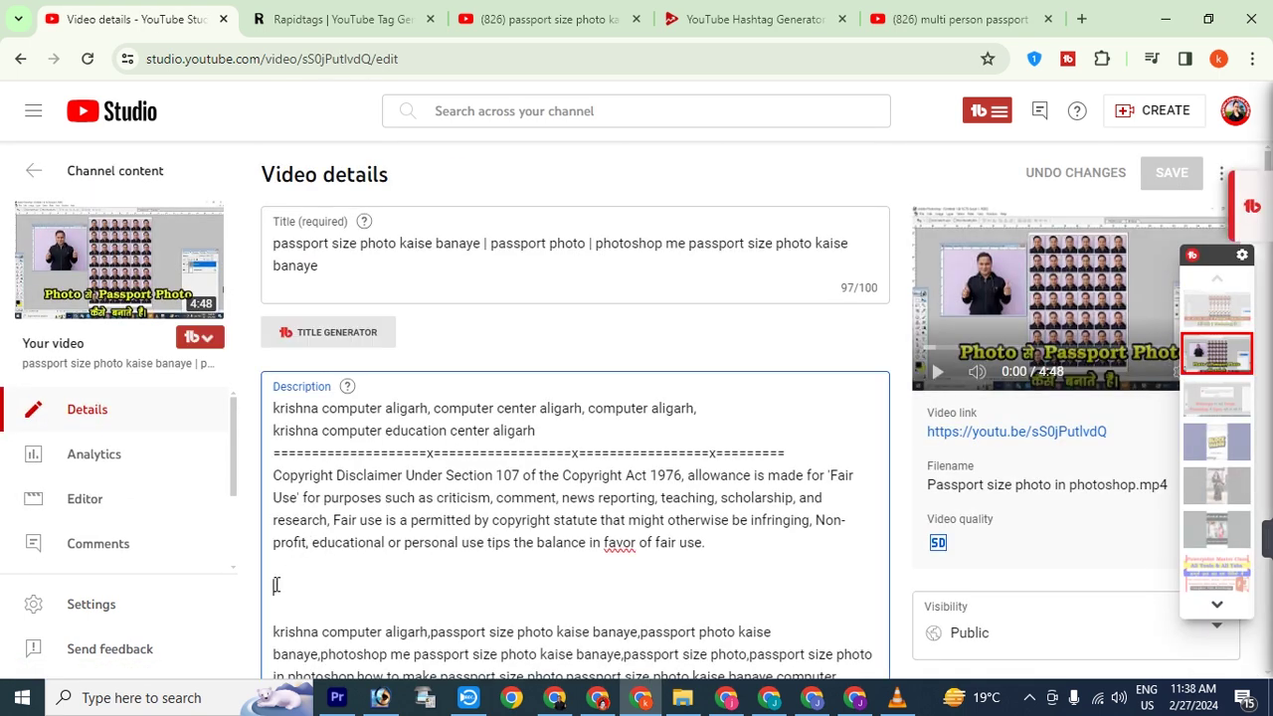
{"action": "key", "text": "ctrl+v"}
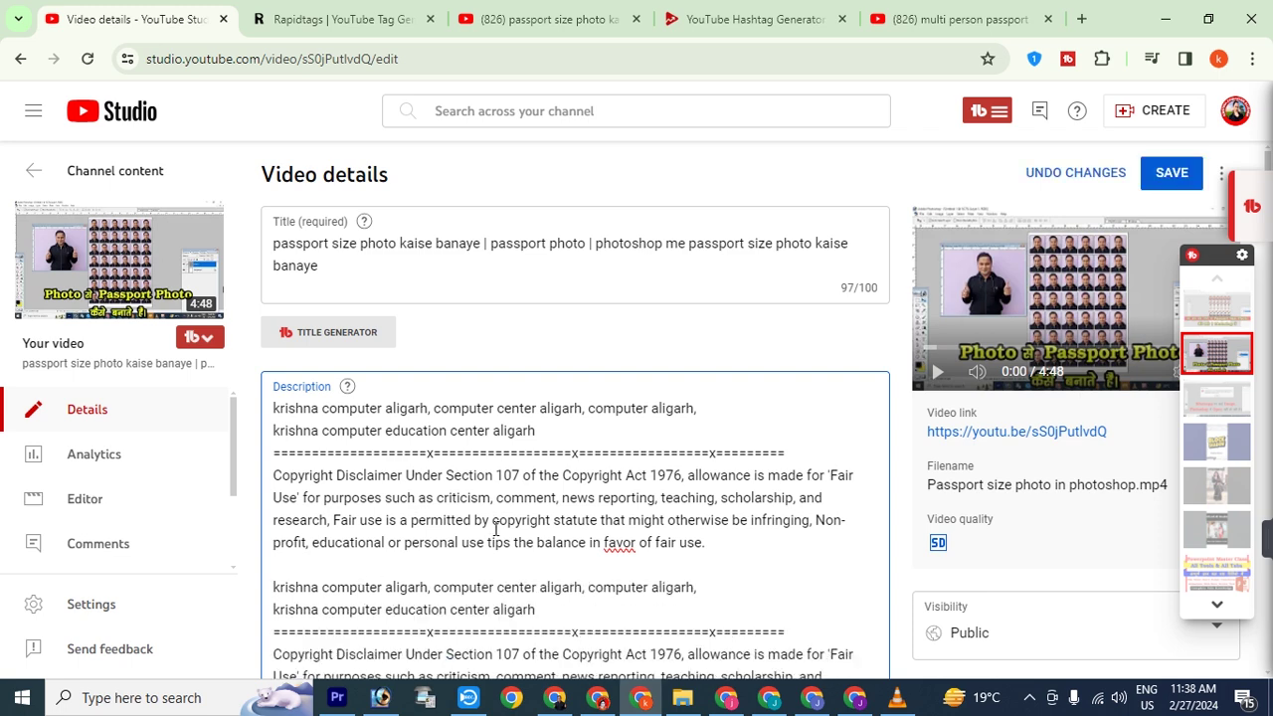
- Delete the duplicated channel keywords and copyright disclaimer above the filter video link, save the changes and return to the video list
{"action": "scroll", "coordinate": [545, 509], "scroll_direction": "down", "scroll_amount": 1}
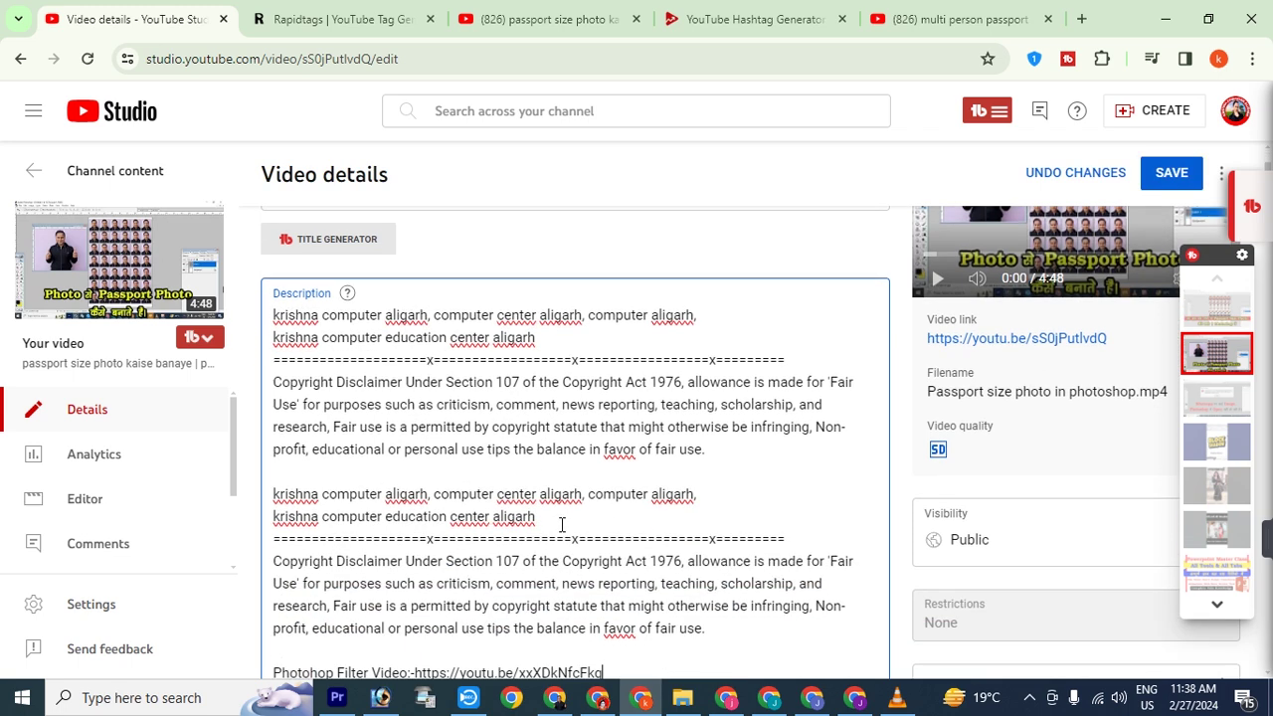
{"action": "scroll", "coordinate": [562, 524], "scroll_direction": "down", "scroll_amount": 2}
{"action": "scroll", "coordinate": [597, 522], "scroll_direction": "up", "scroll_amount": 3}
{"action": "scroll", "coordinate": [602, 519], "scroll_direction": "down", "scroll_amount": 2}
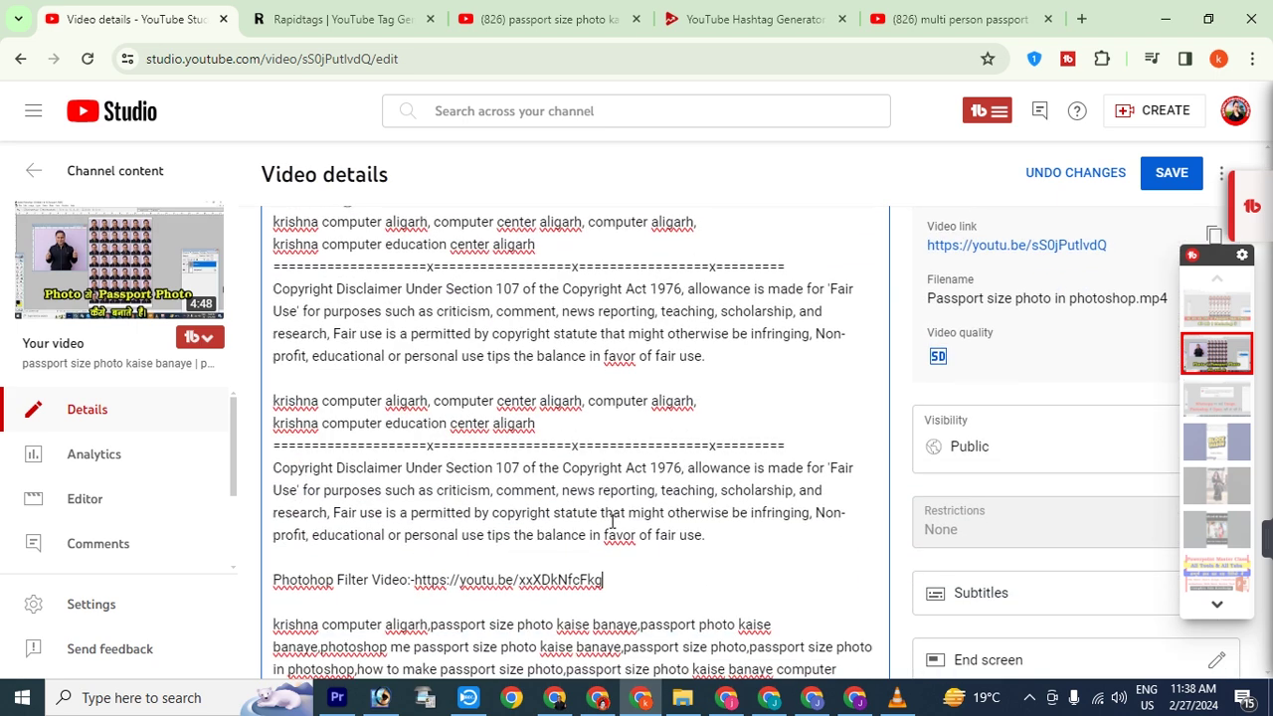
{"action": "left_click_drag", "start_coordinate": [705, 538], "coordinate": [277, 402]}
{"action": "key", "text": "Delete"}
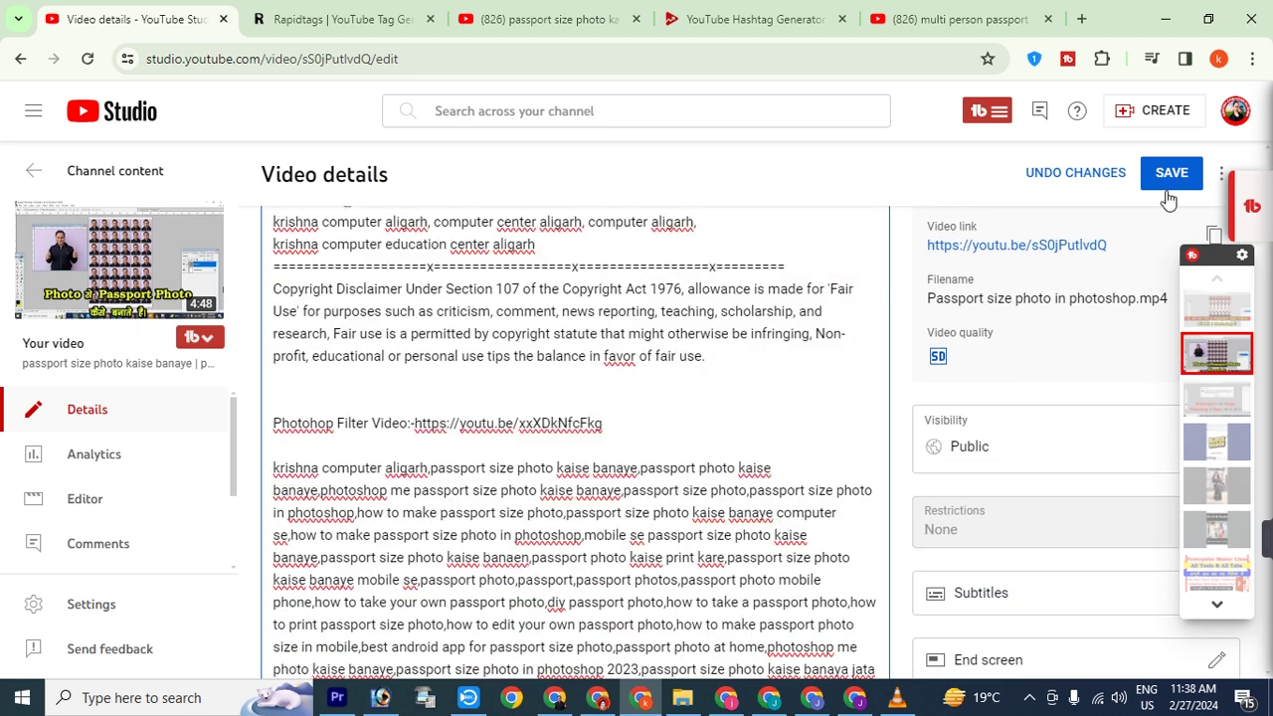
{"action": "key", "text": "ctrl+s"}
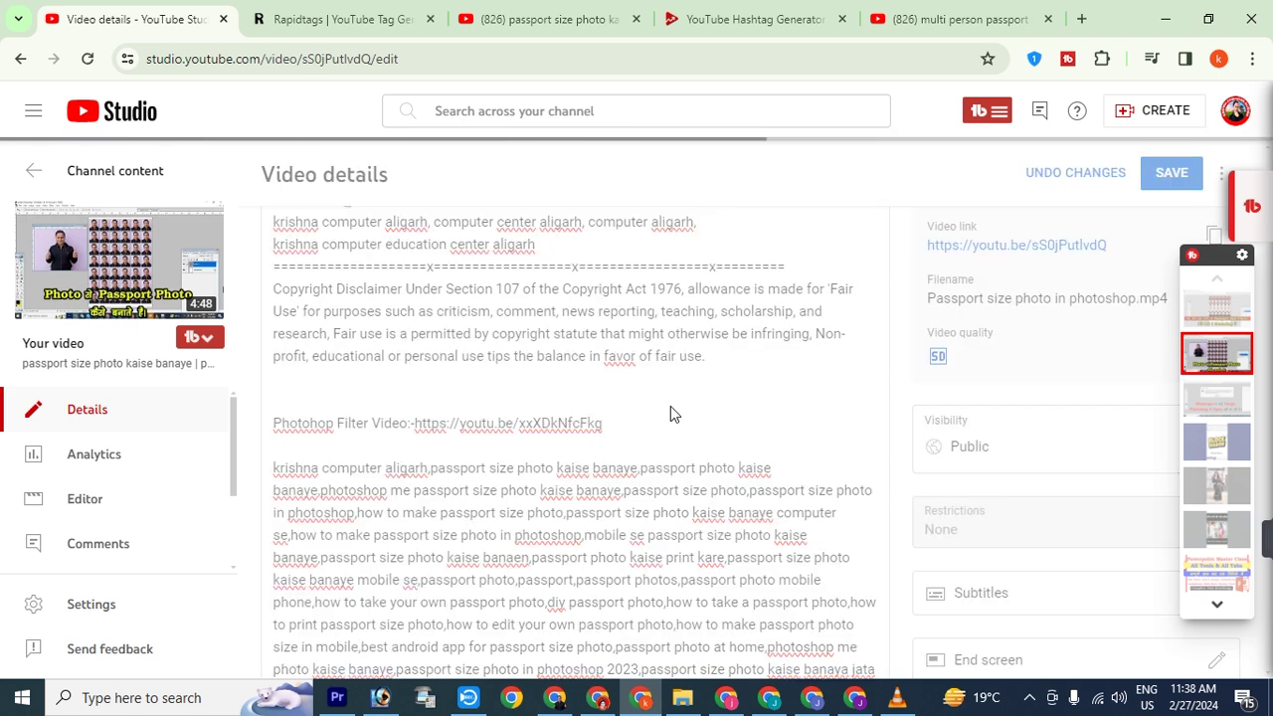
{"action": "left_click", "coordinate": [22, 61]}
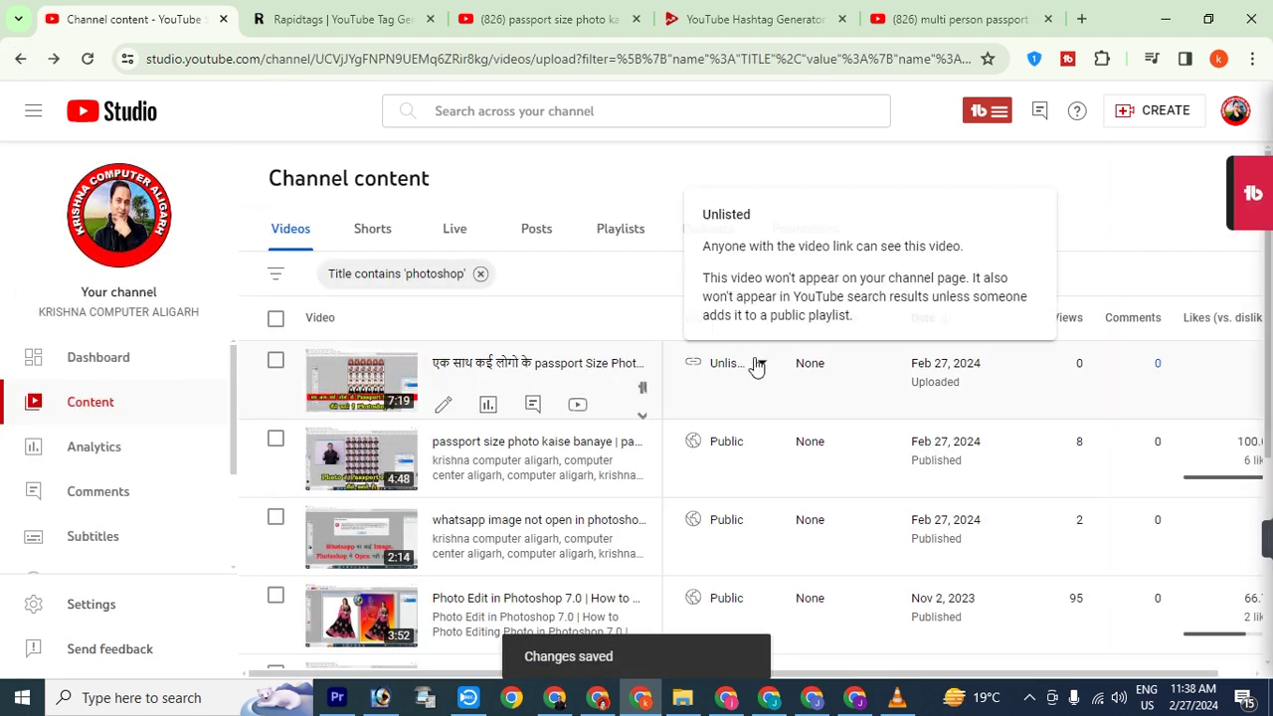
- Schedule the unlisted multi-person passport photo video to go public on Feb 27, 2024 at 2:00 PM
{"action": "left_click", "coordinate": [760, 365]}
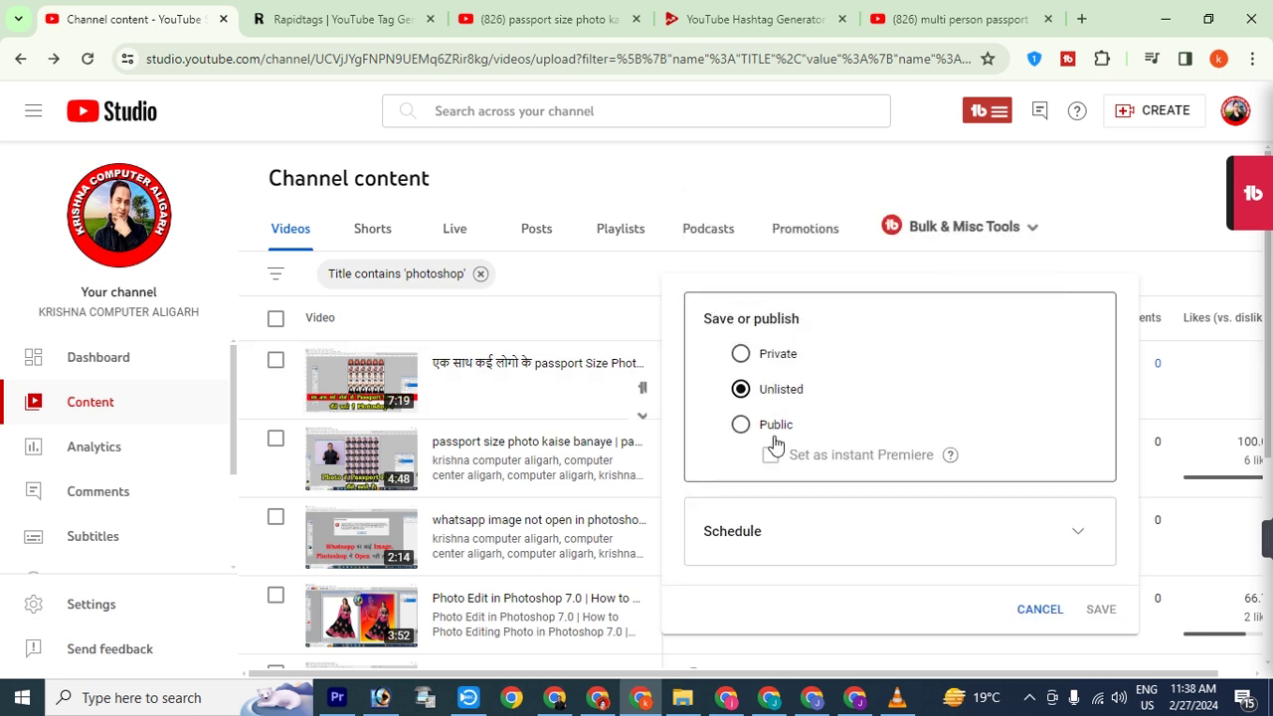
{"action": "left_click", "coordinate": [1080, 537]}
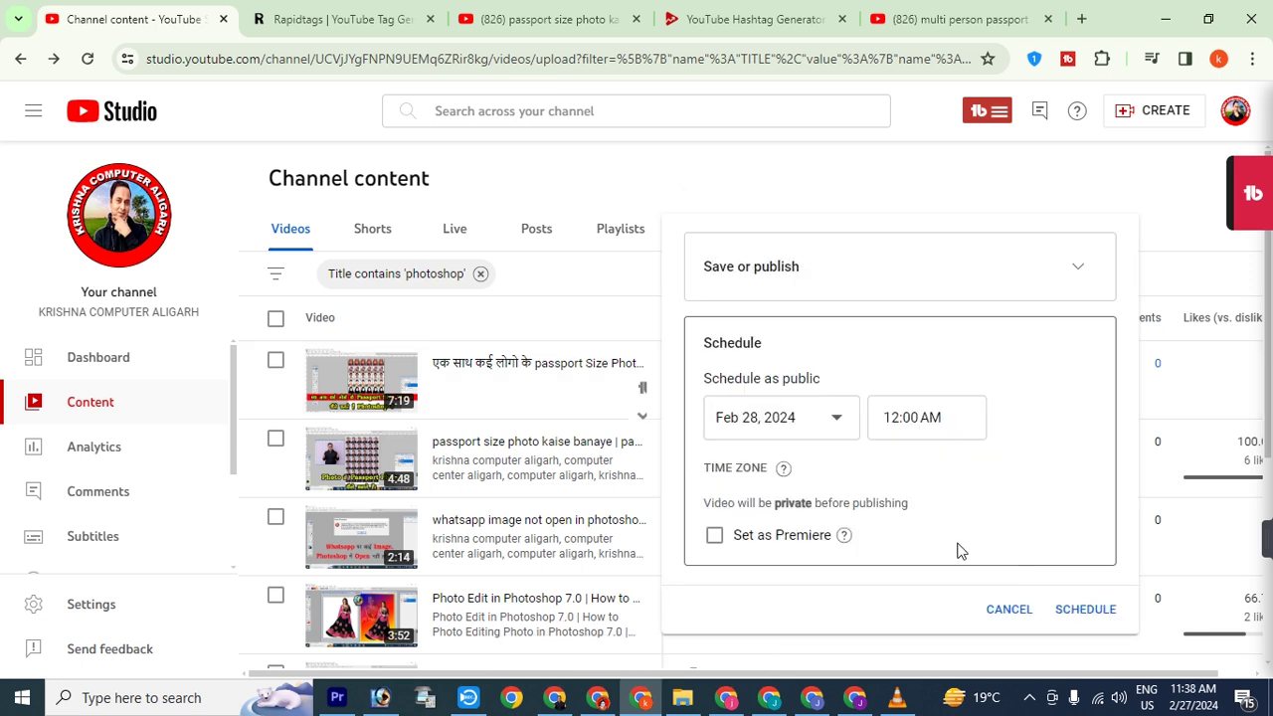
{"action": "left_click", "coordinate": [831, 425]}
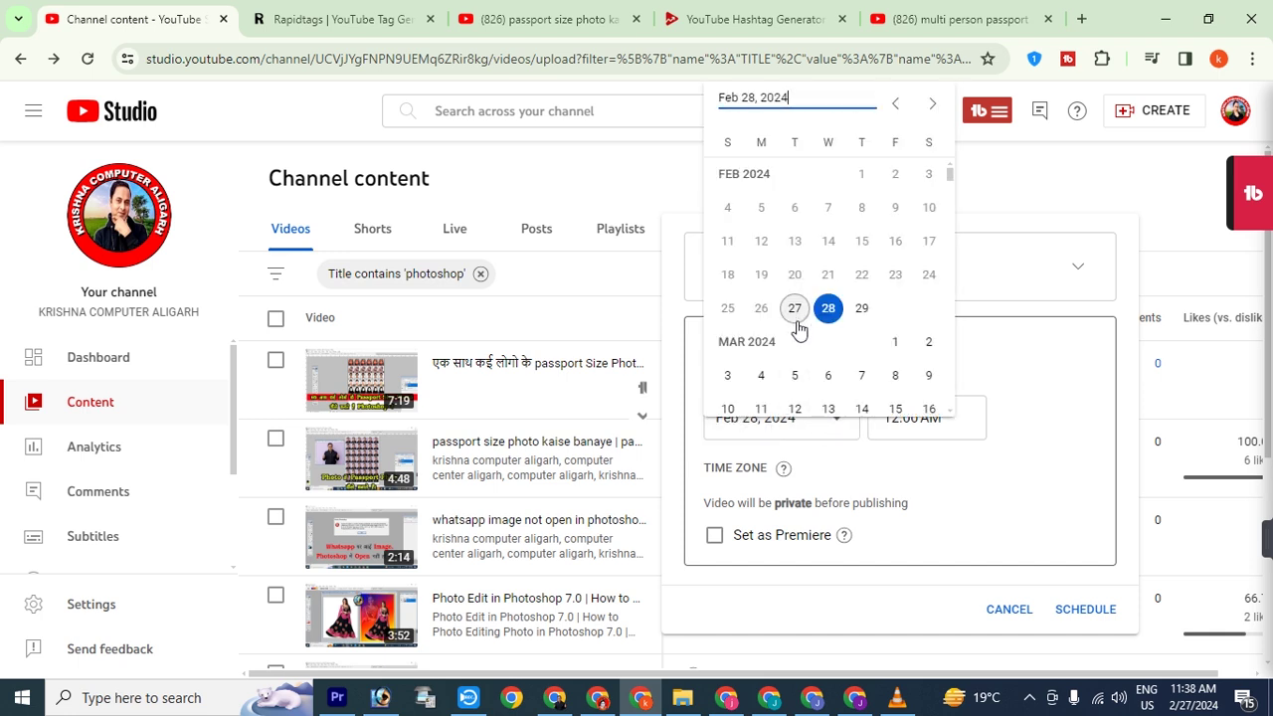
{"action": "left_click", "coordinate": [795, 309]}
{"action": "left_click", "coordinate": [959, 435]}
{"action": "scroll", "coordinate": [945, 328], "scroll_direction": "down", "scroll_amount": 3}
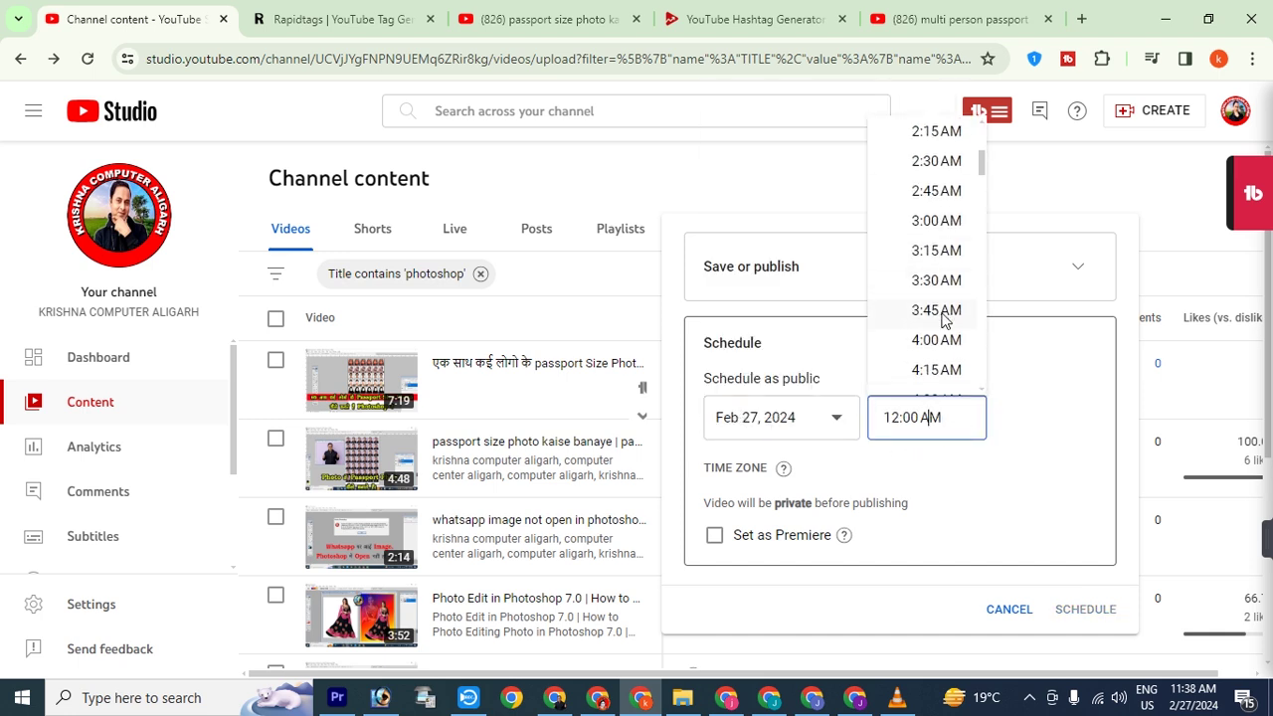
{"action": "scroll", "coordinate": [950, 319], "scroll_direction": "up", "scroll_amount": 2}
{"action": "scroll", "coordinate": [953, 298], "scroll_direction": "down", "scroll_amount": 6}
{"action": "scroll", "coordinate": [951, 328], "scroll_direction": "down", "scroll_amount": 7}
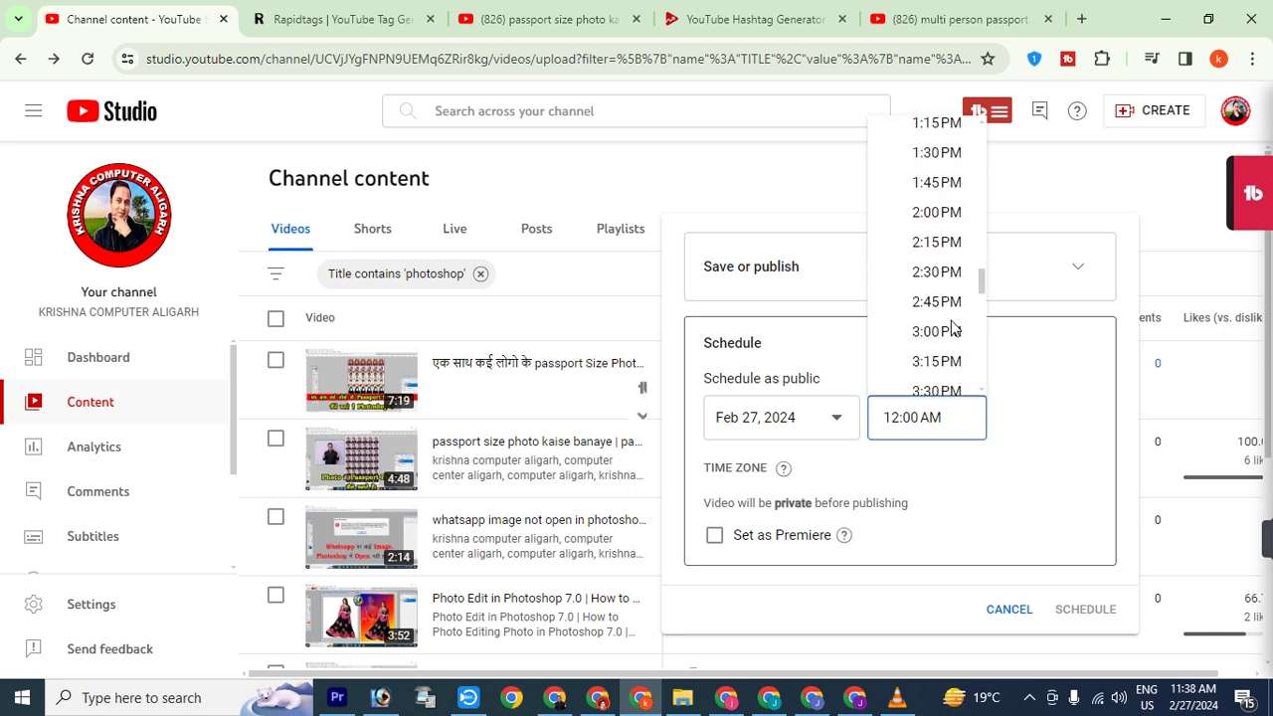
{"action": "scroll", "coordinate": [952, 328], "scroll_direction": "down", "scroll_amount": 2}
{"action": "scroll", "coordinate": [950, 321], "scroll_direction": "up", "scroll_amount": 2}
{"action": "key", "text": "Return"}
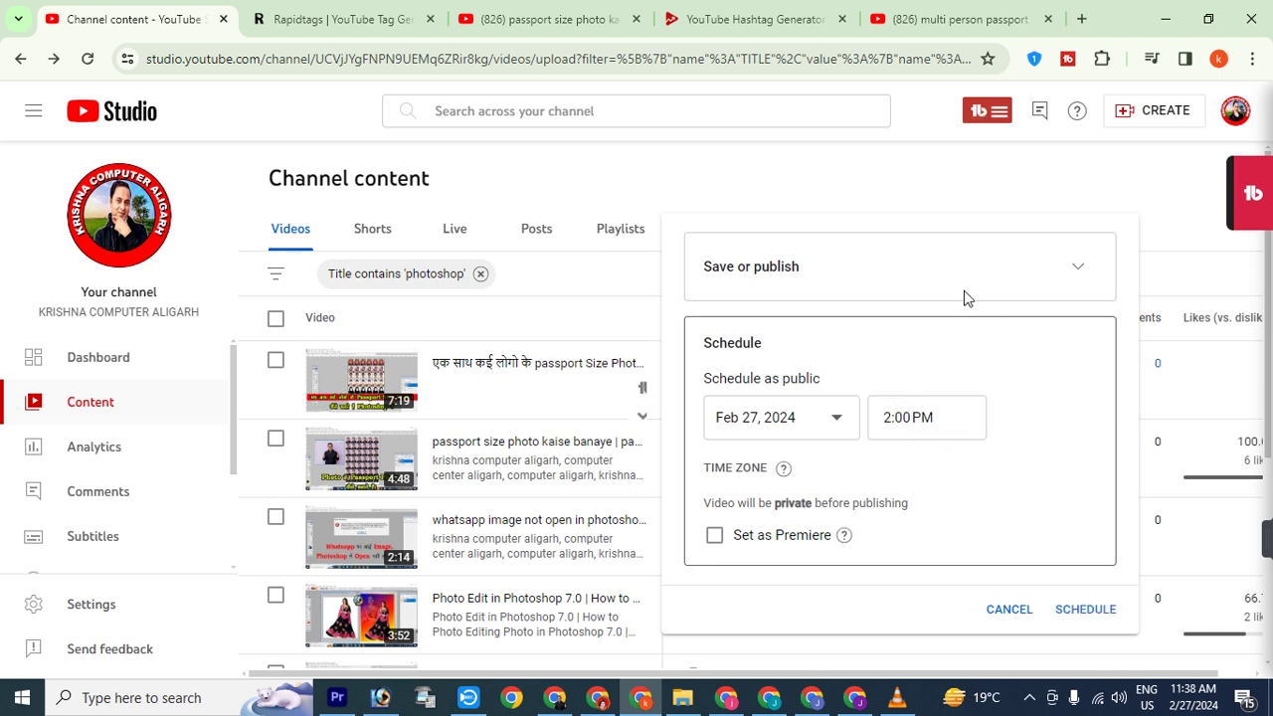
{"action": "left_click", "coordinate": [1095, 619]}
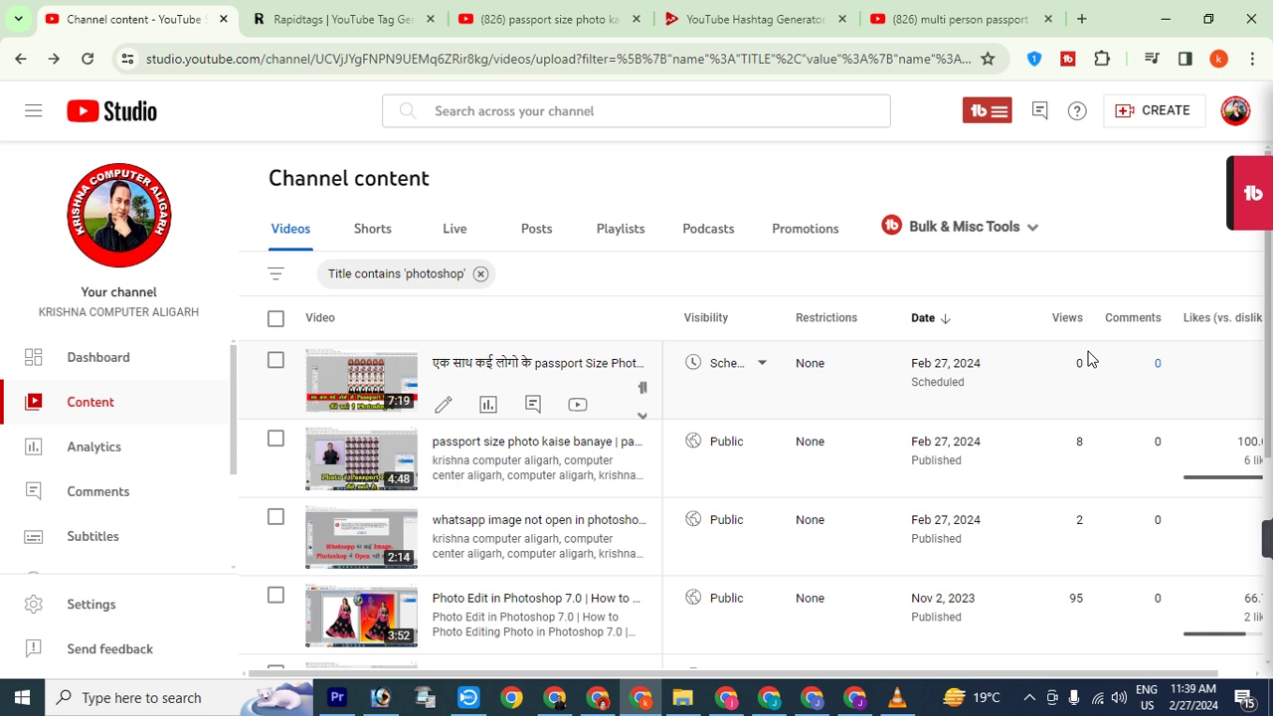
- Publish the scheduled multi-person passport photo video immediately with Public visibility and open it on YouTube
{"action": "left_click", "coordinate": [762, 364]}
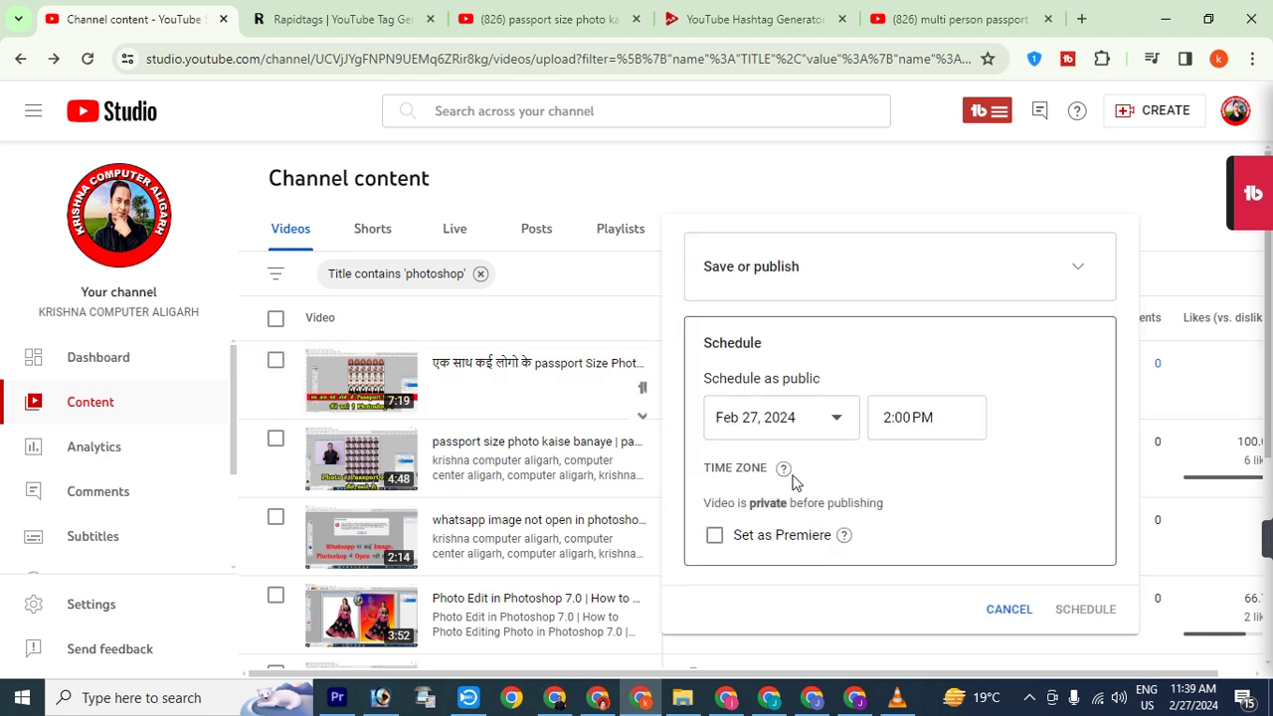
{"action": "left_click", "coordinate": [1078, 268]}
{"action": "left_click", "coordinate": [779, 430]}
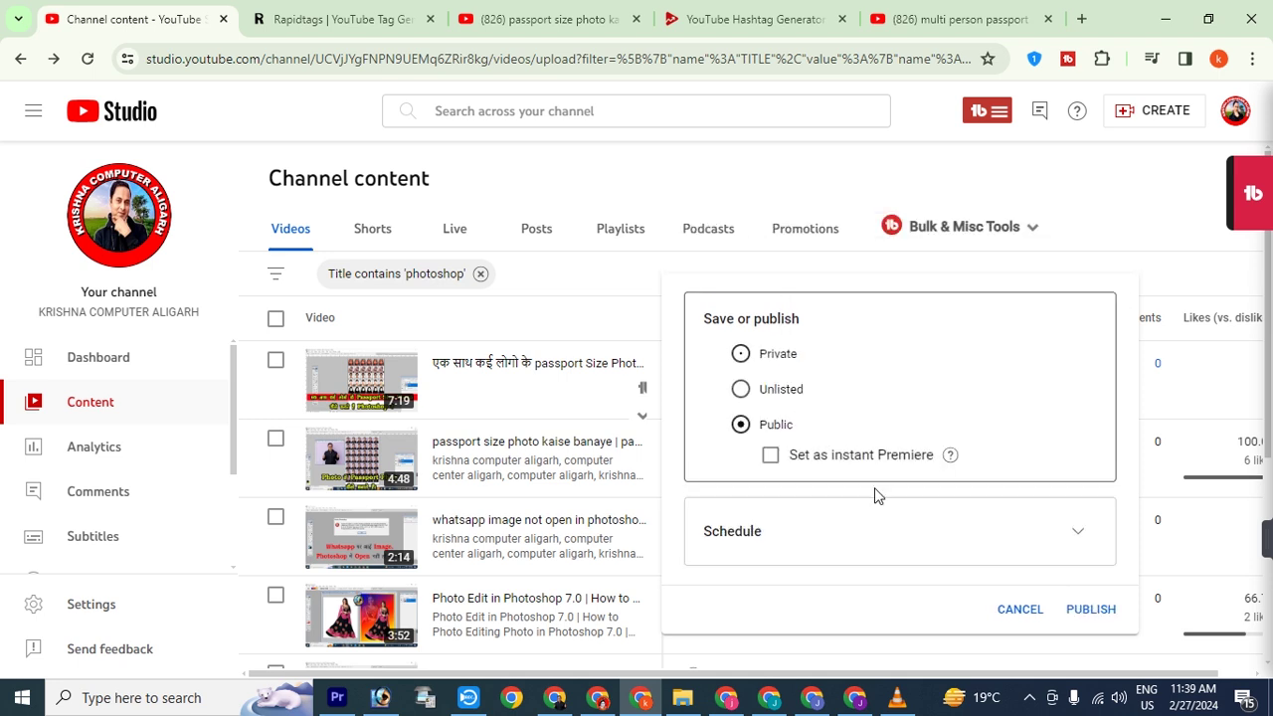
{"action": "left_click", "coordinate": [1083, 610]}
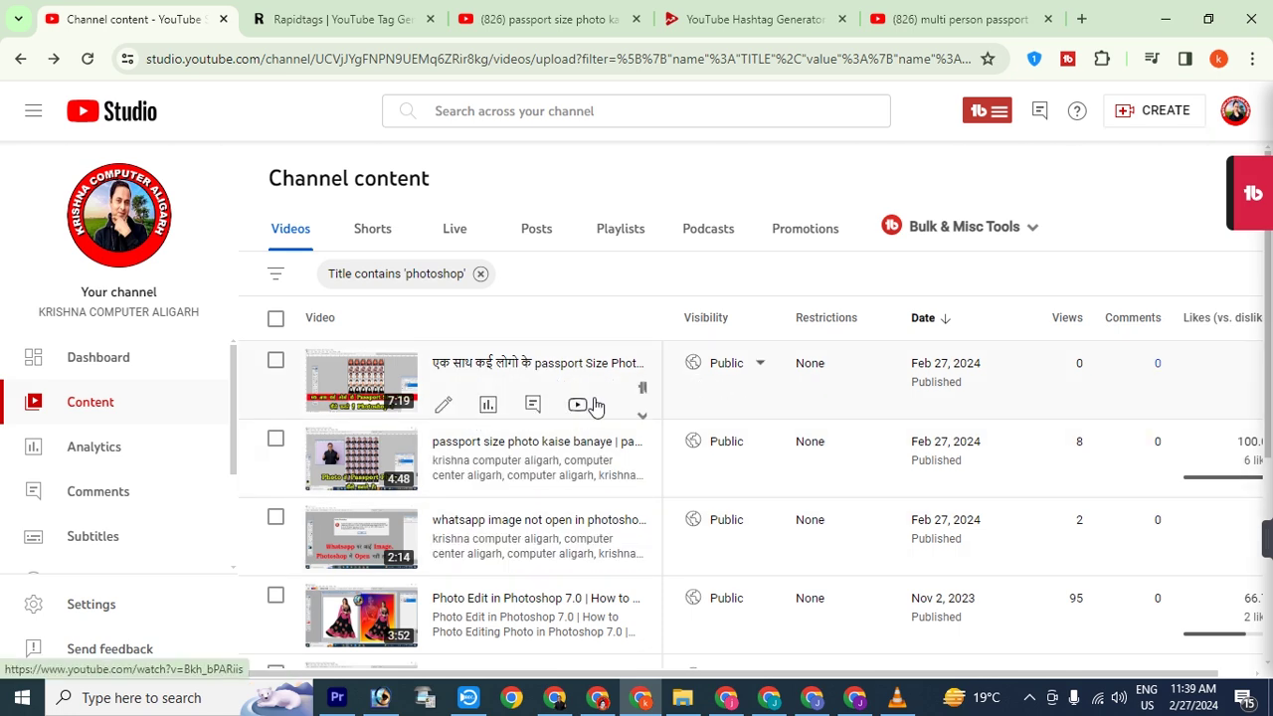
{"action": "left_click", "coordinate": [577, 404]}
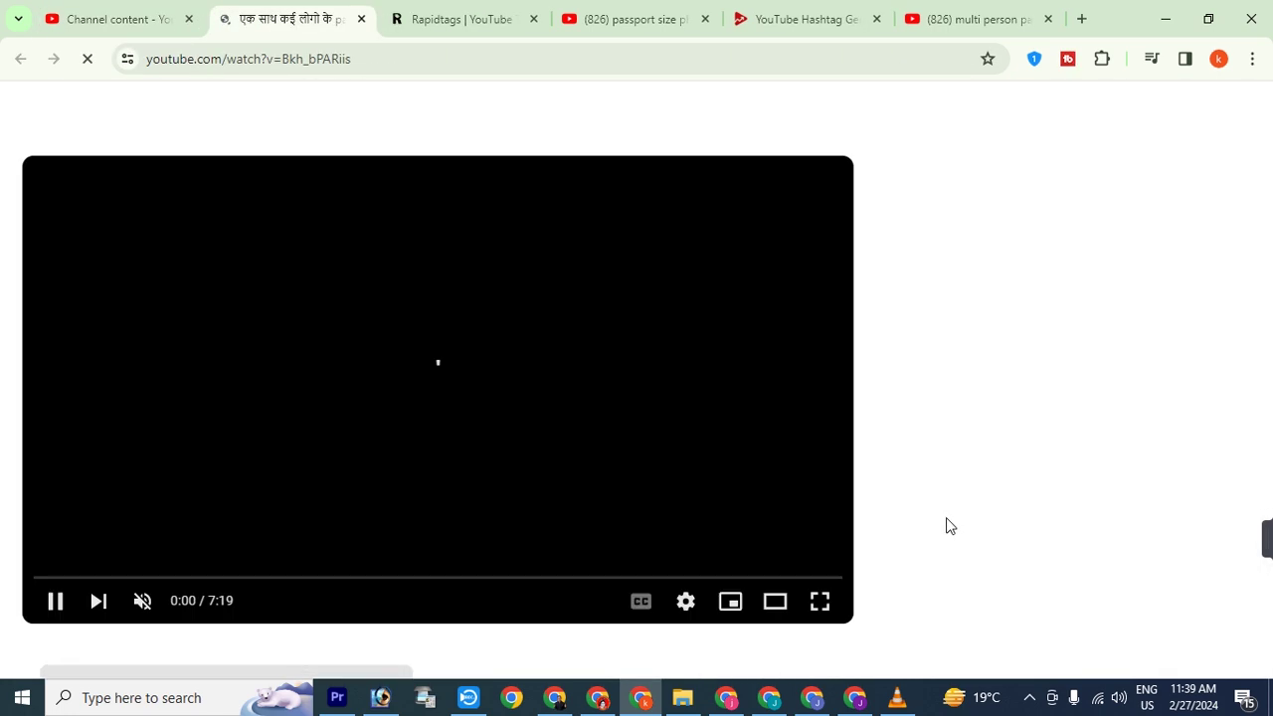